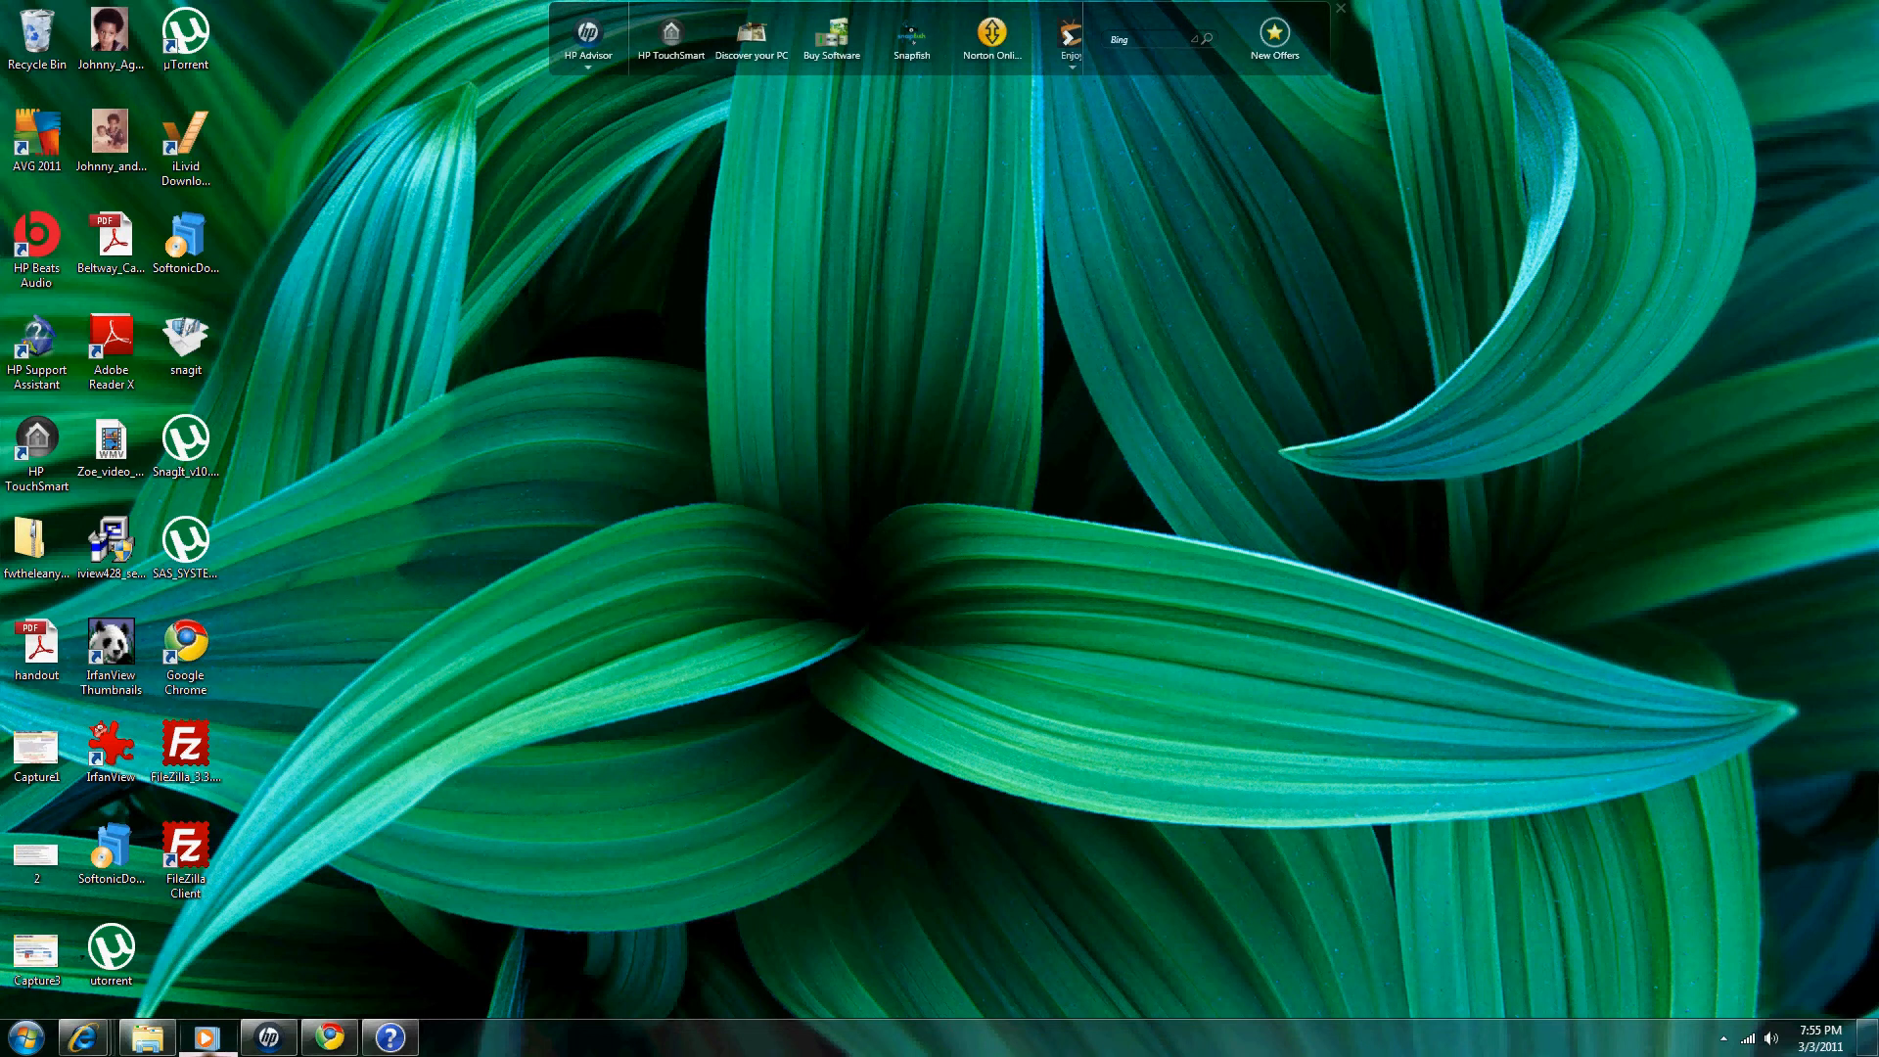
Step: Preview the Zoe_03mar2011 photo from the Pictures library, then minimise the file browser
click(147, 1038)
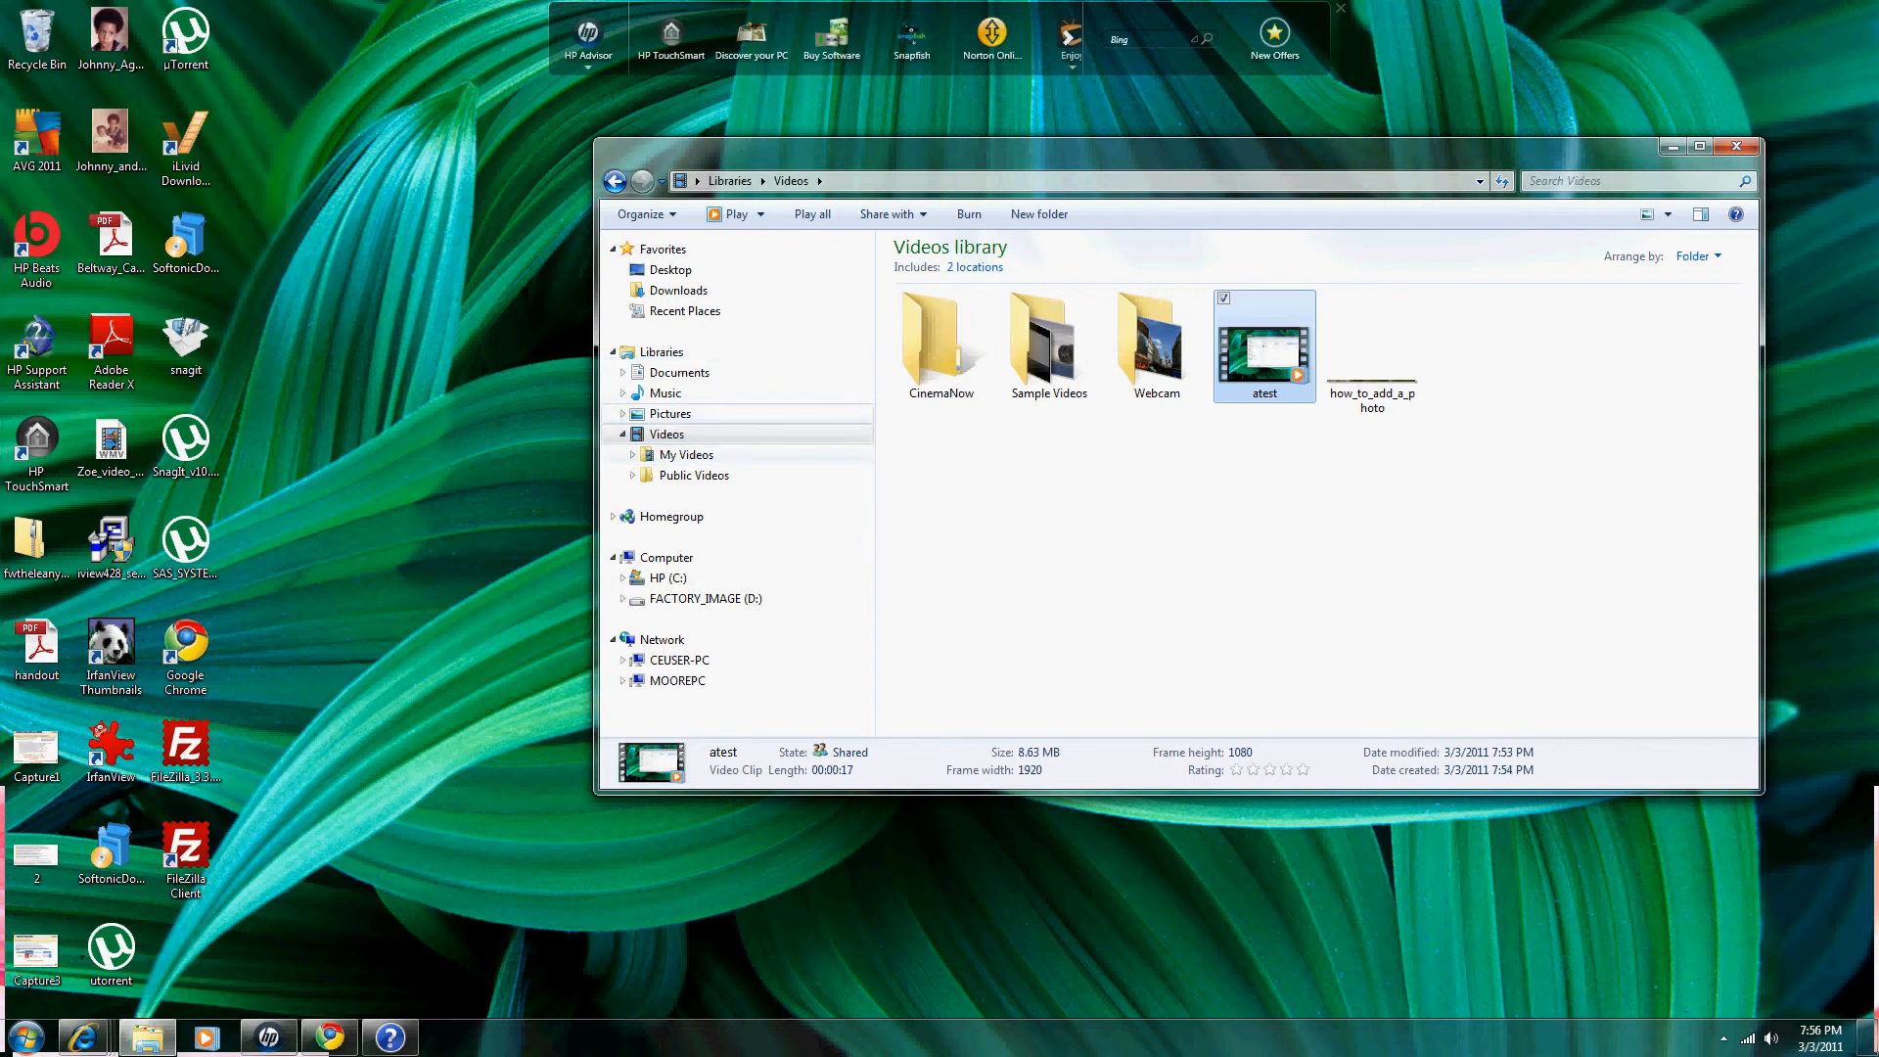
click(670, 413)
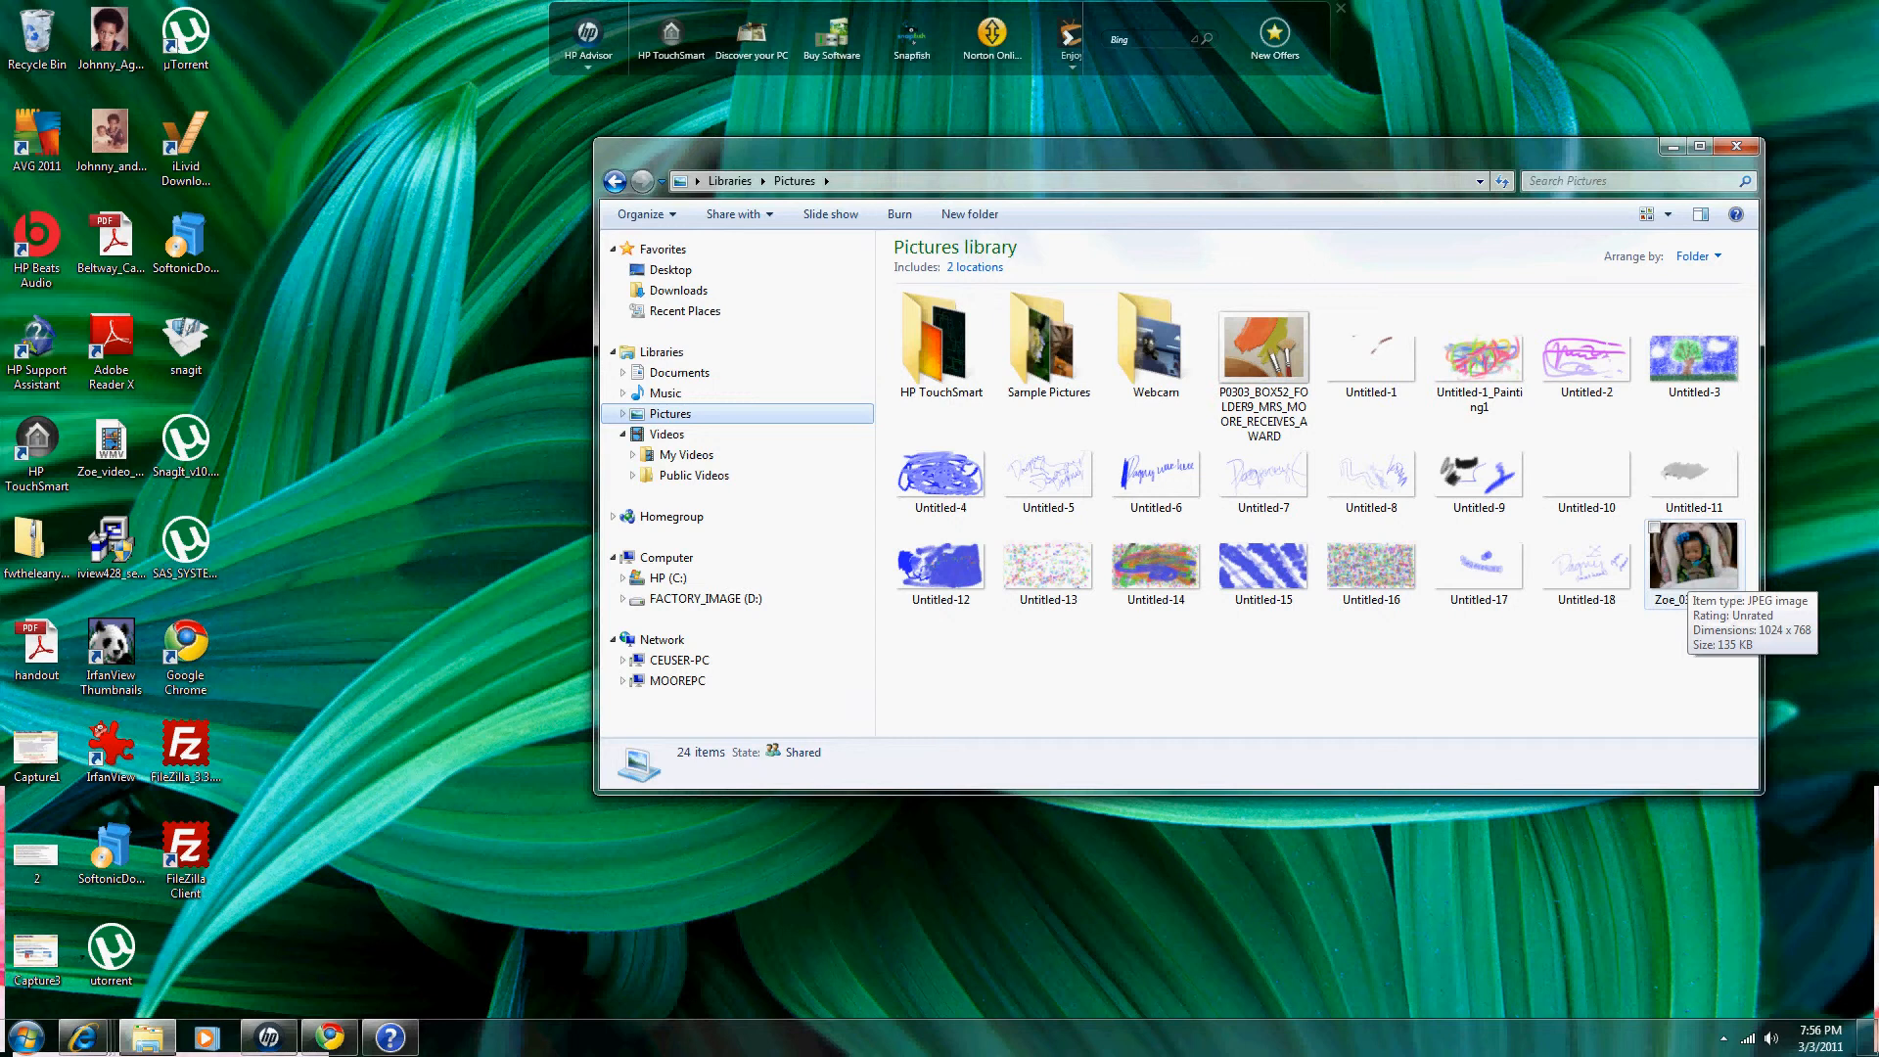
double_click(1685, 563)
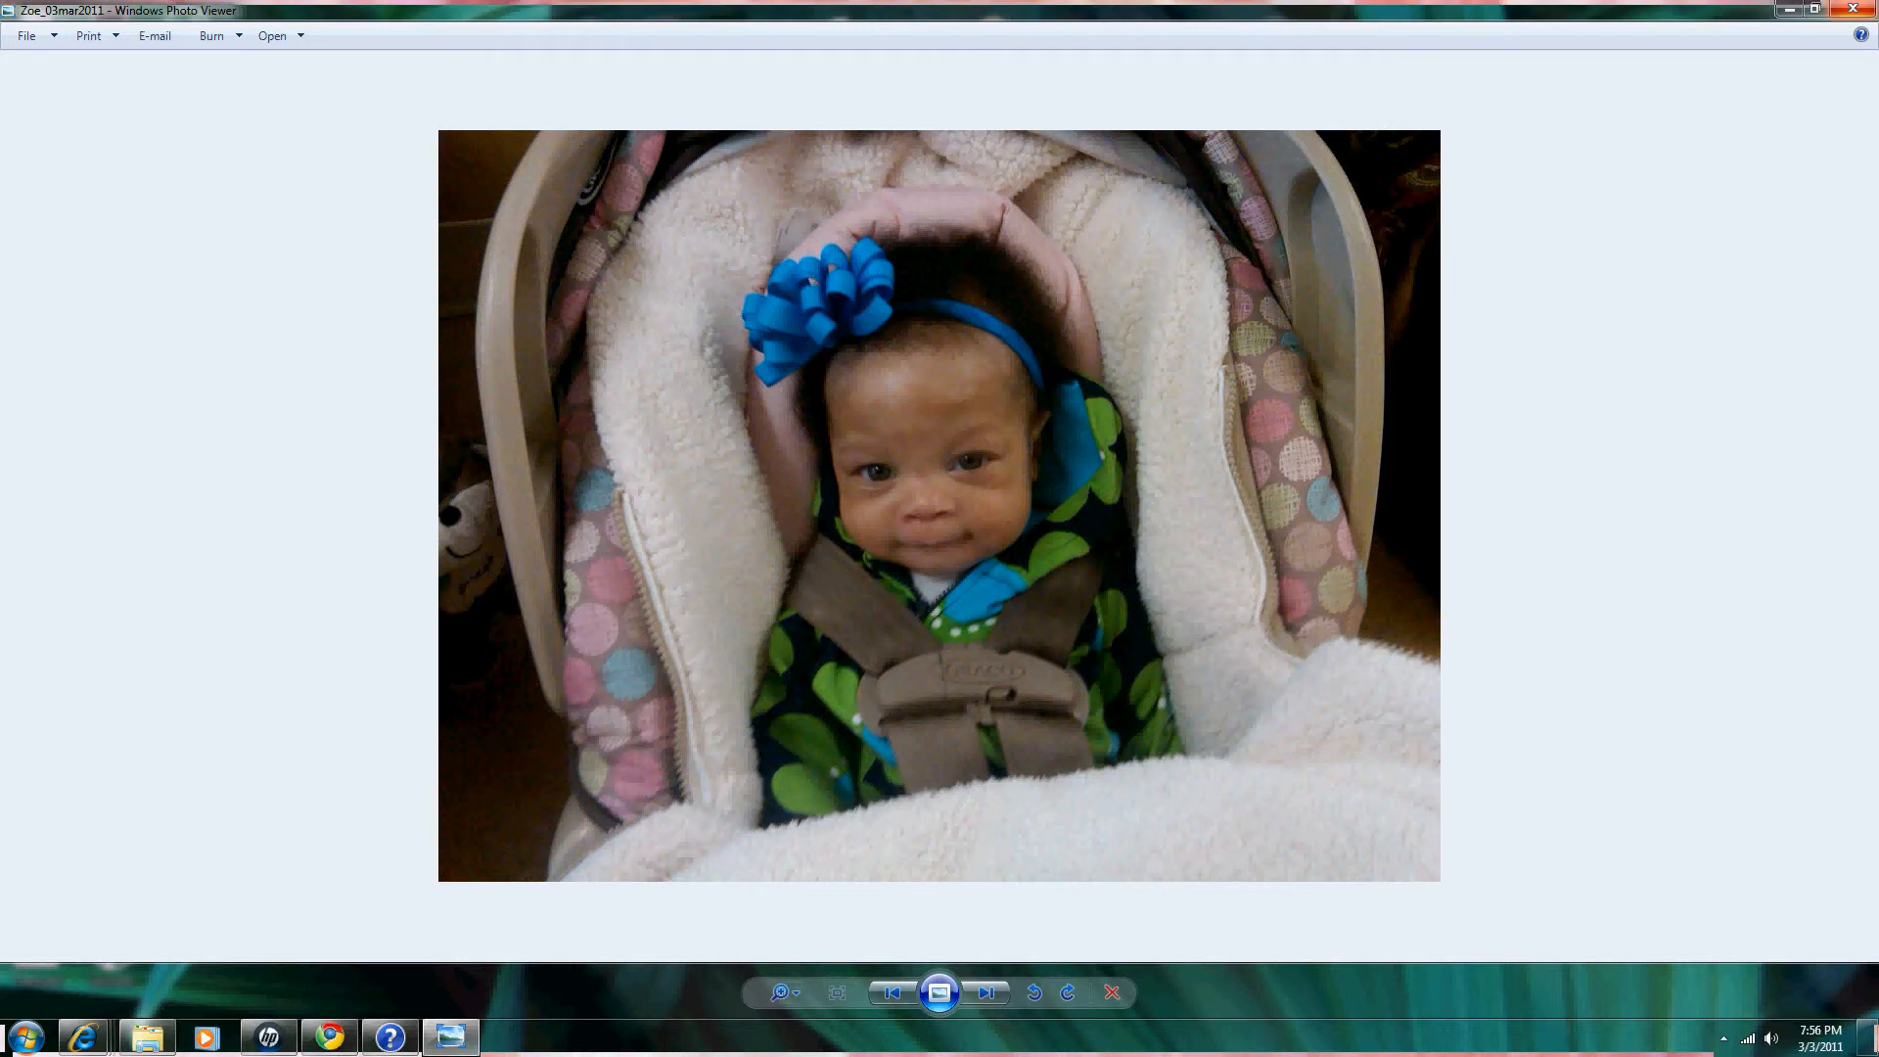
click(1853, 8)
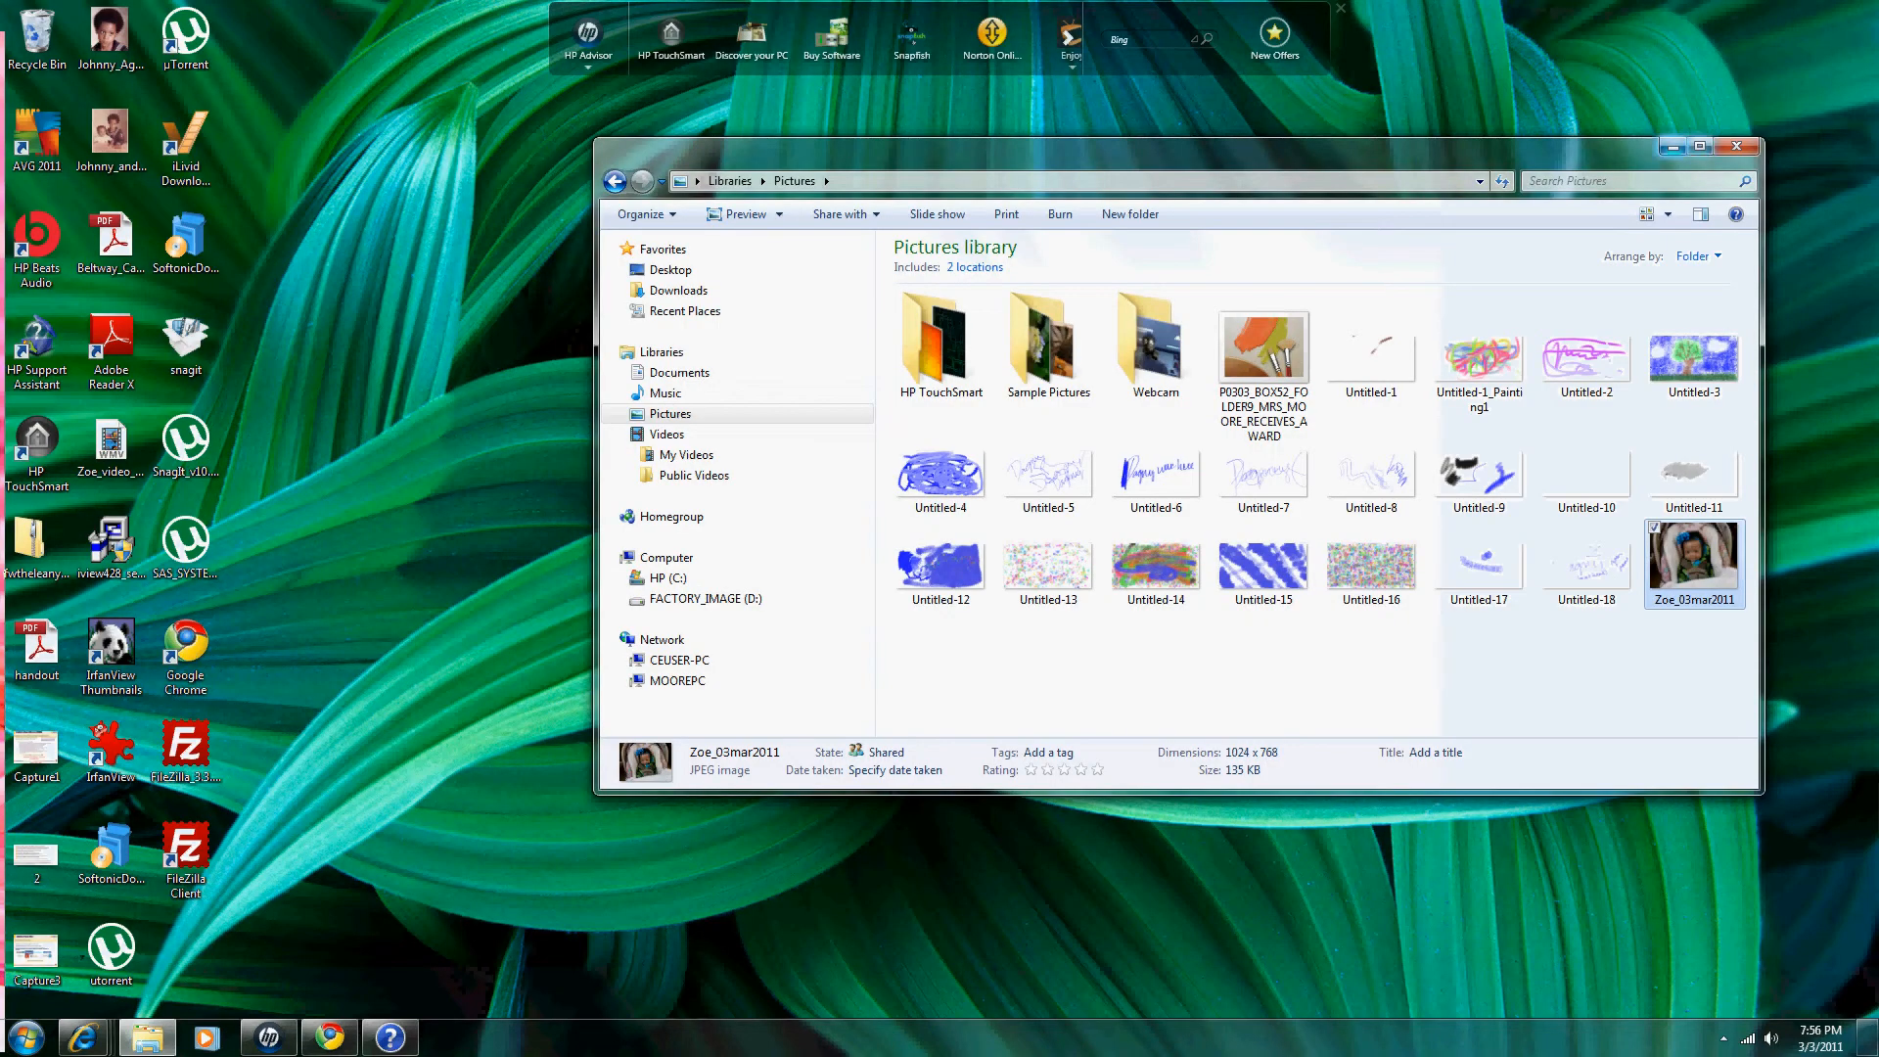
click(1673, 146)
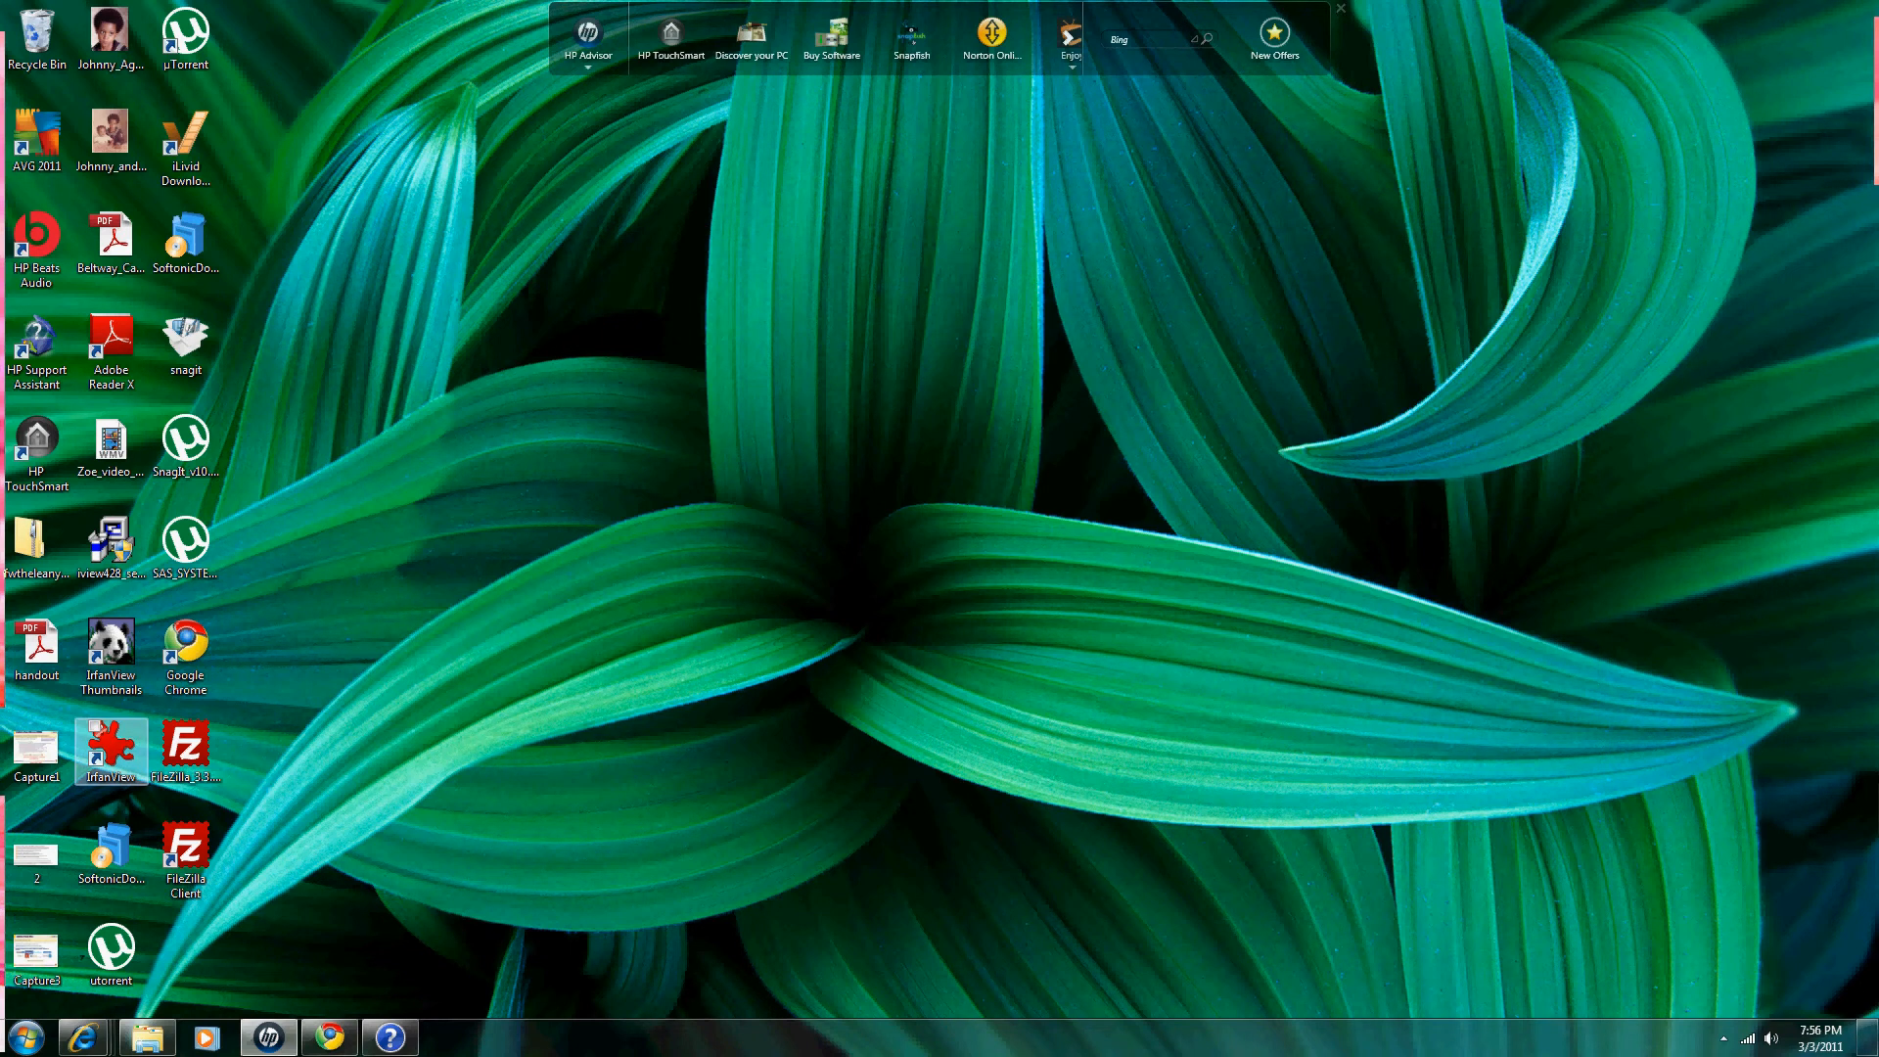
Step: Launch IrfanView and open the Zoe_03mar2011 photo
double_click(110, 750)
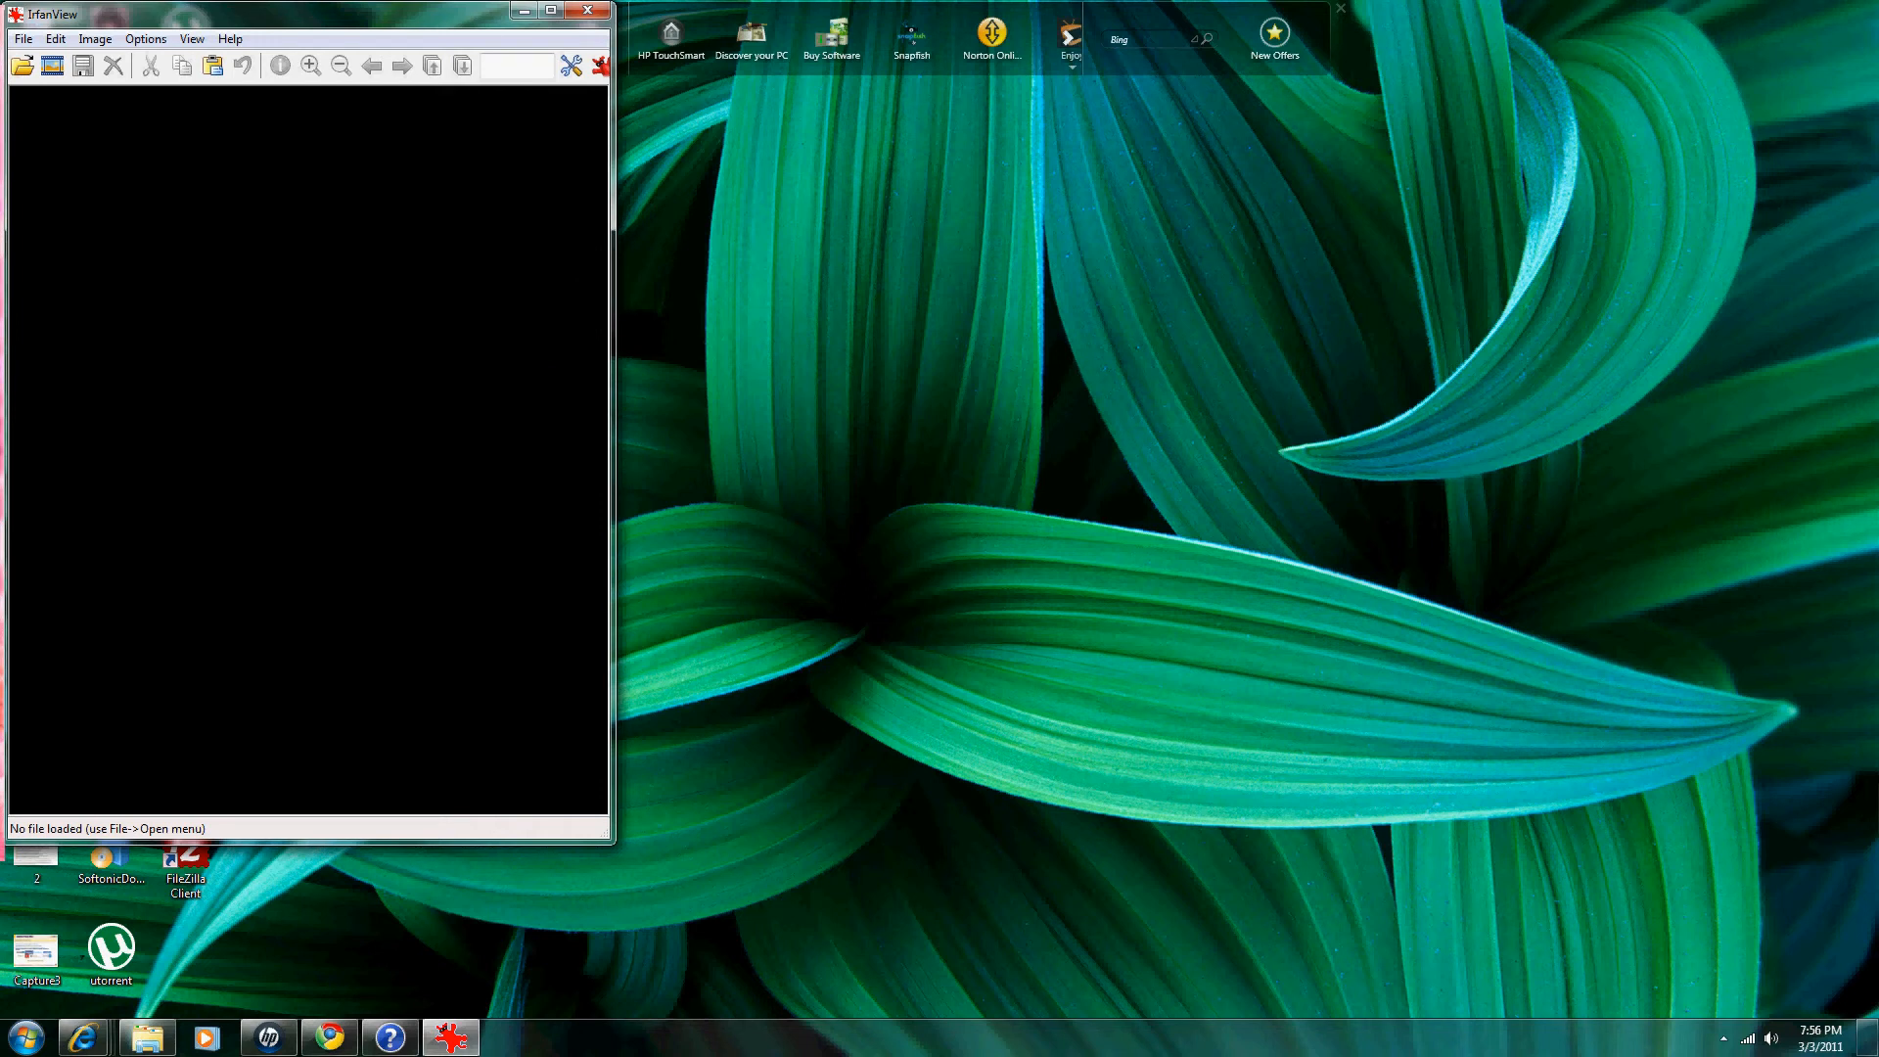
click(24, 39)
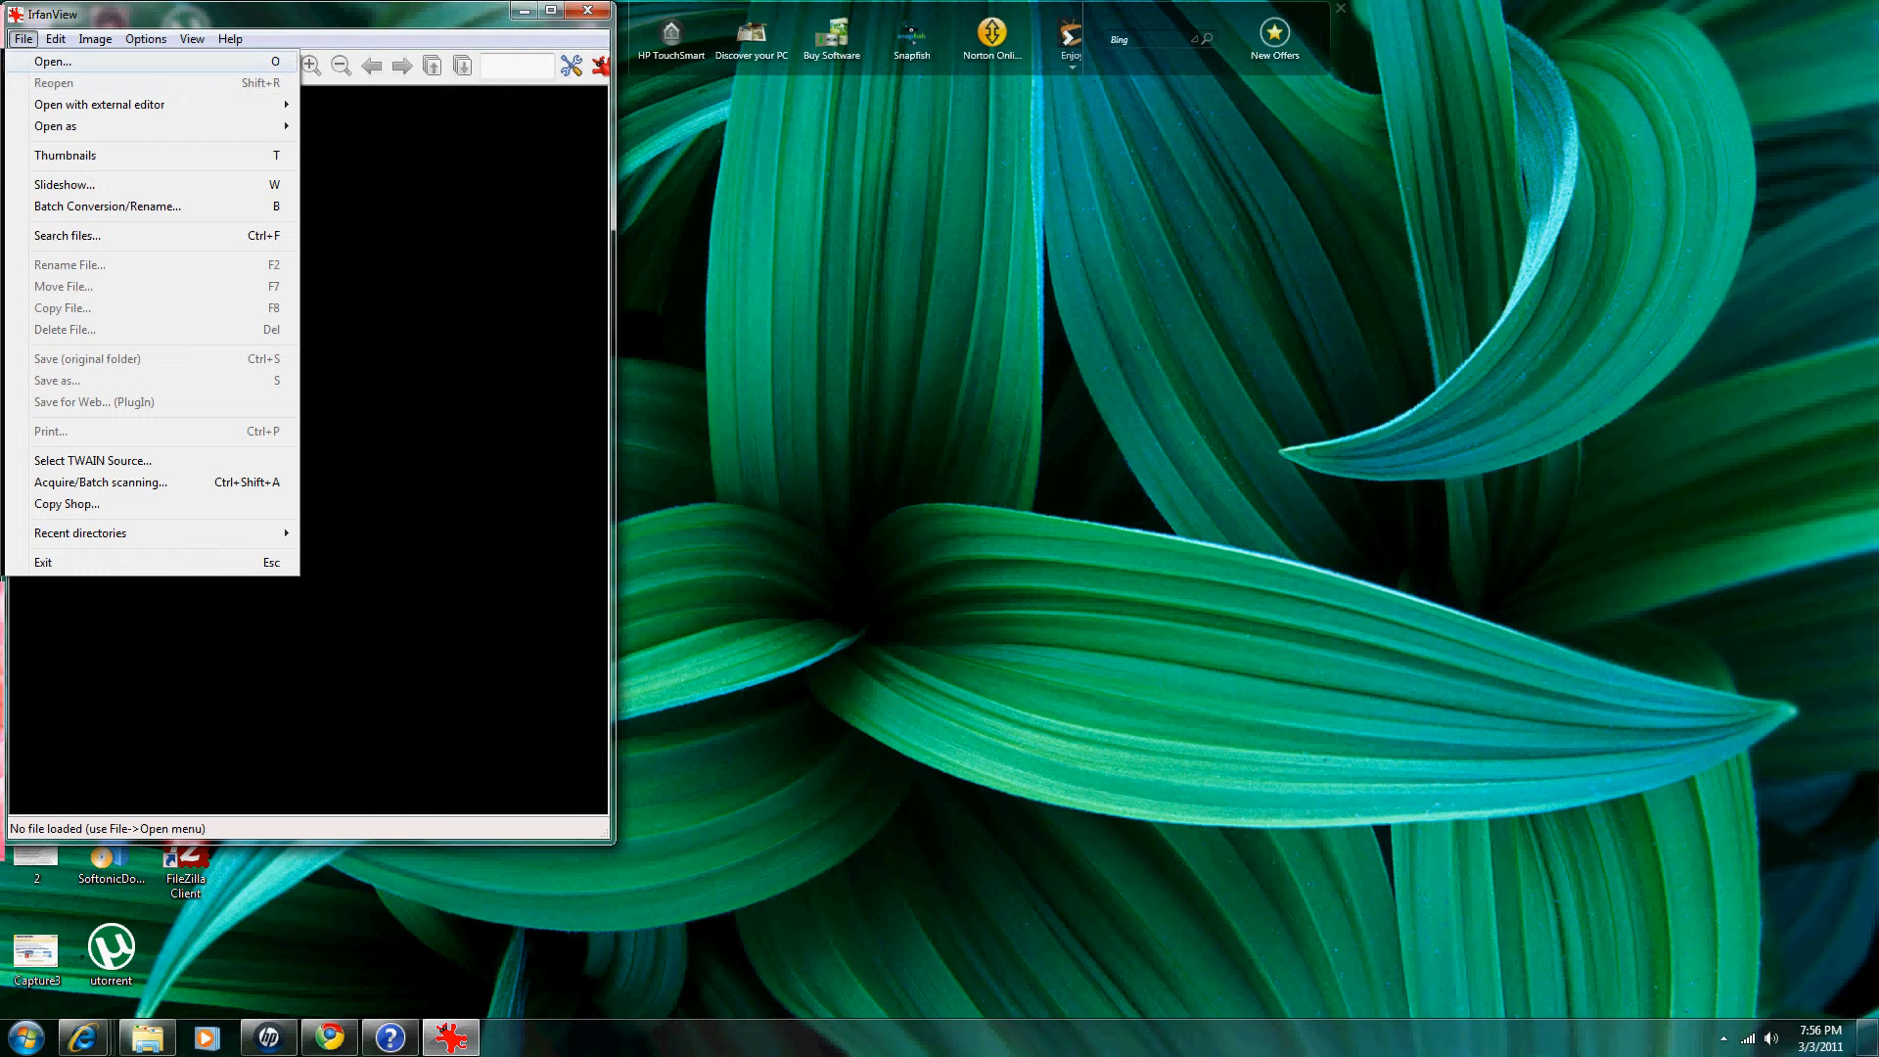
click(53, 60)
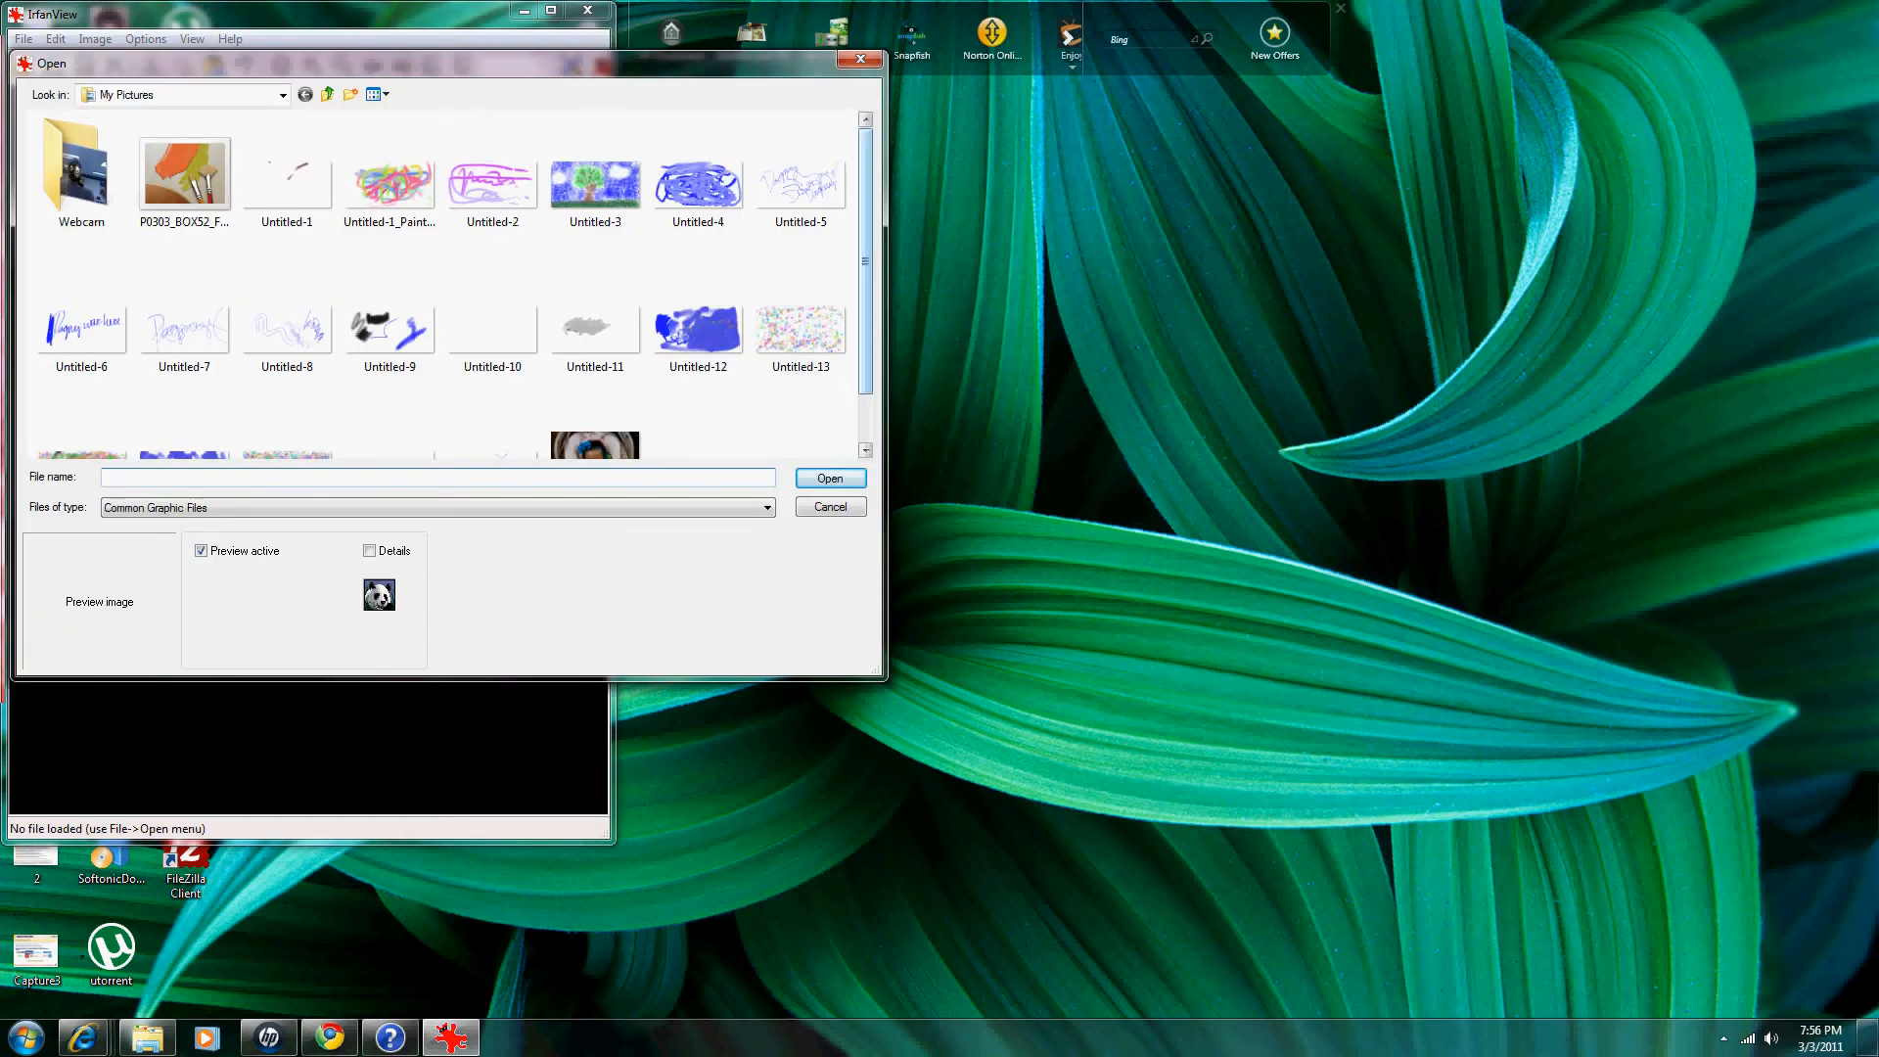
scroll(595, 401, down, 2)
click(595, 401)
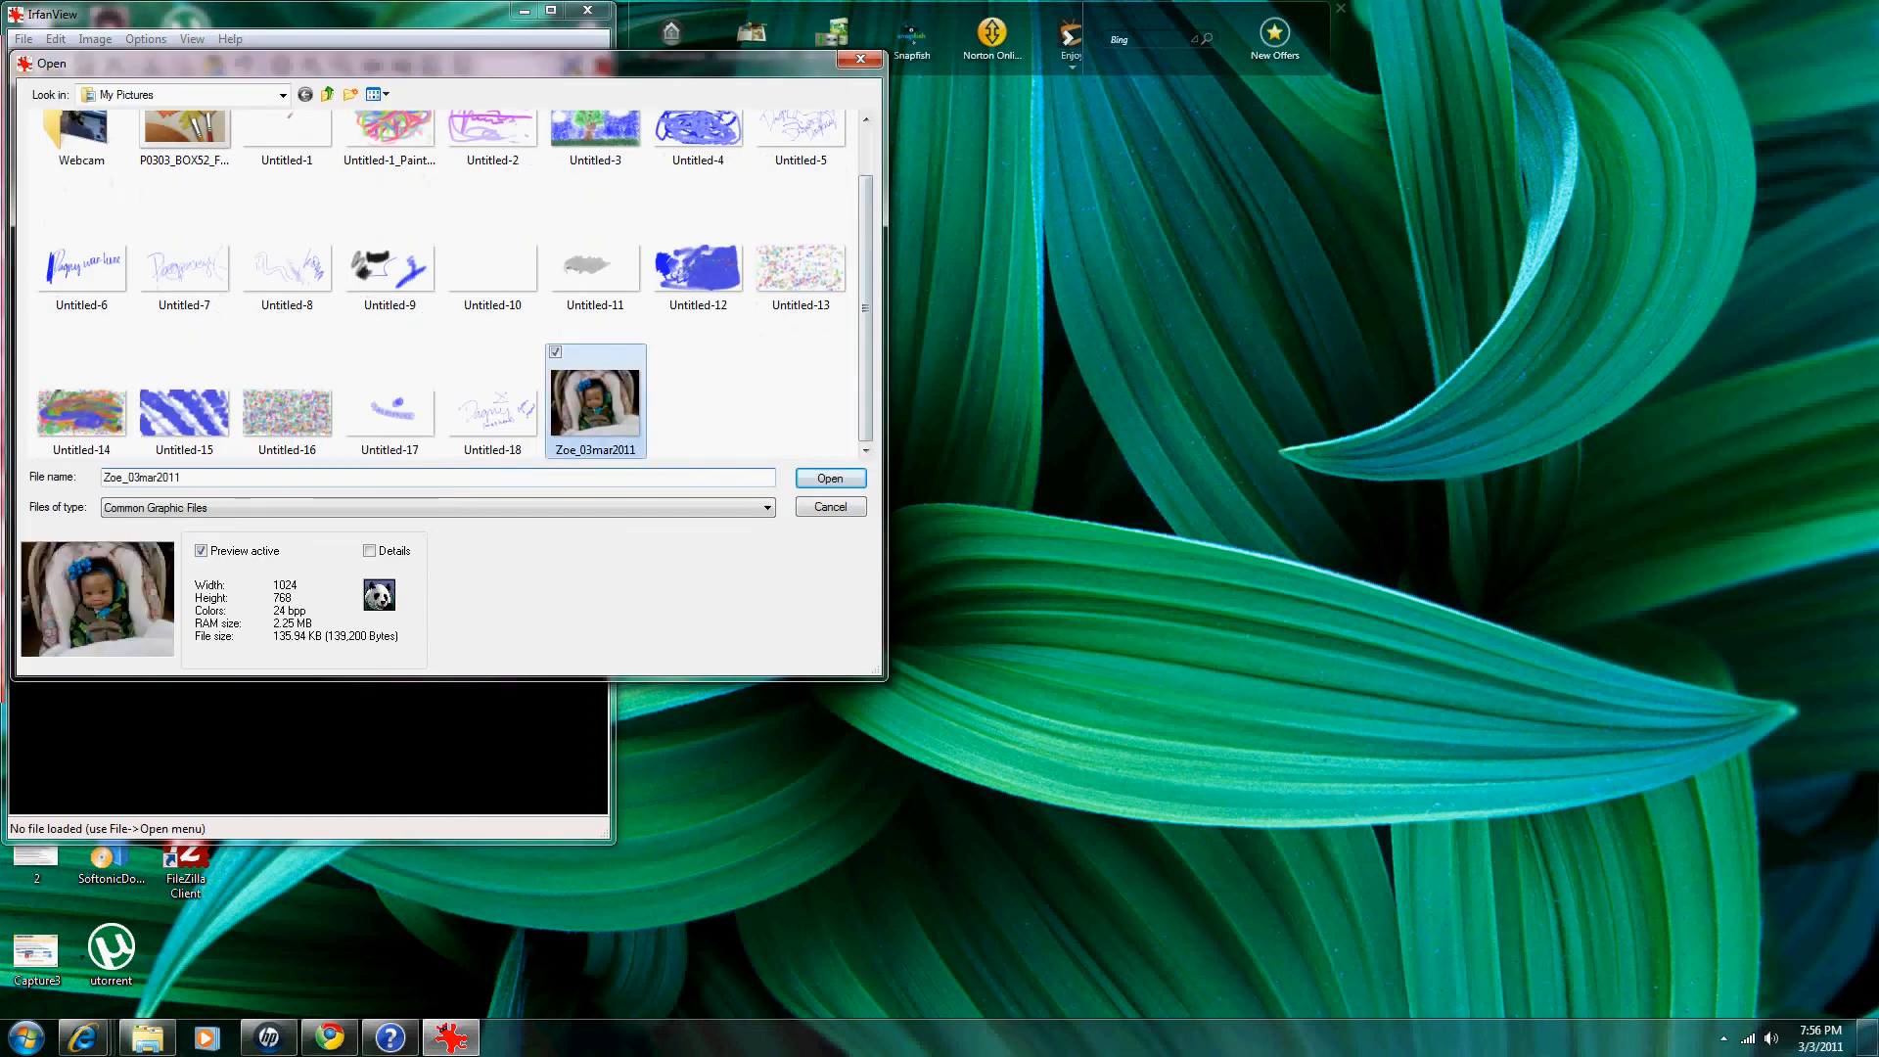
key(Return)
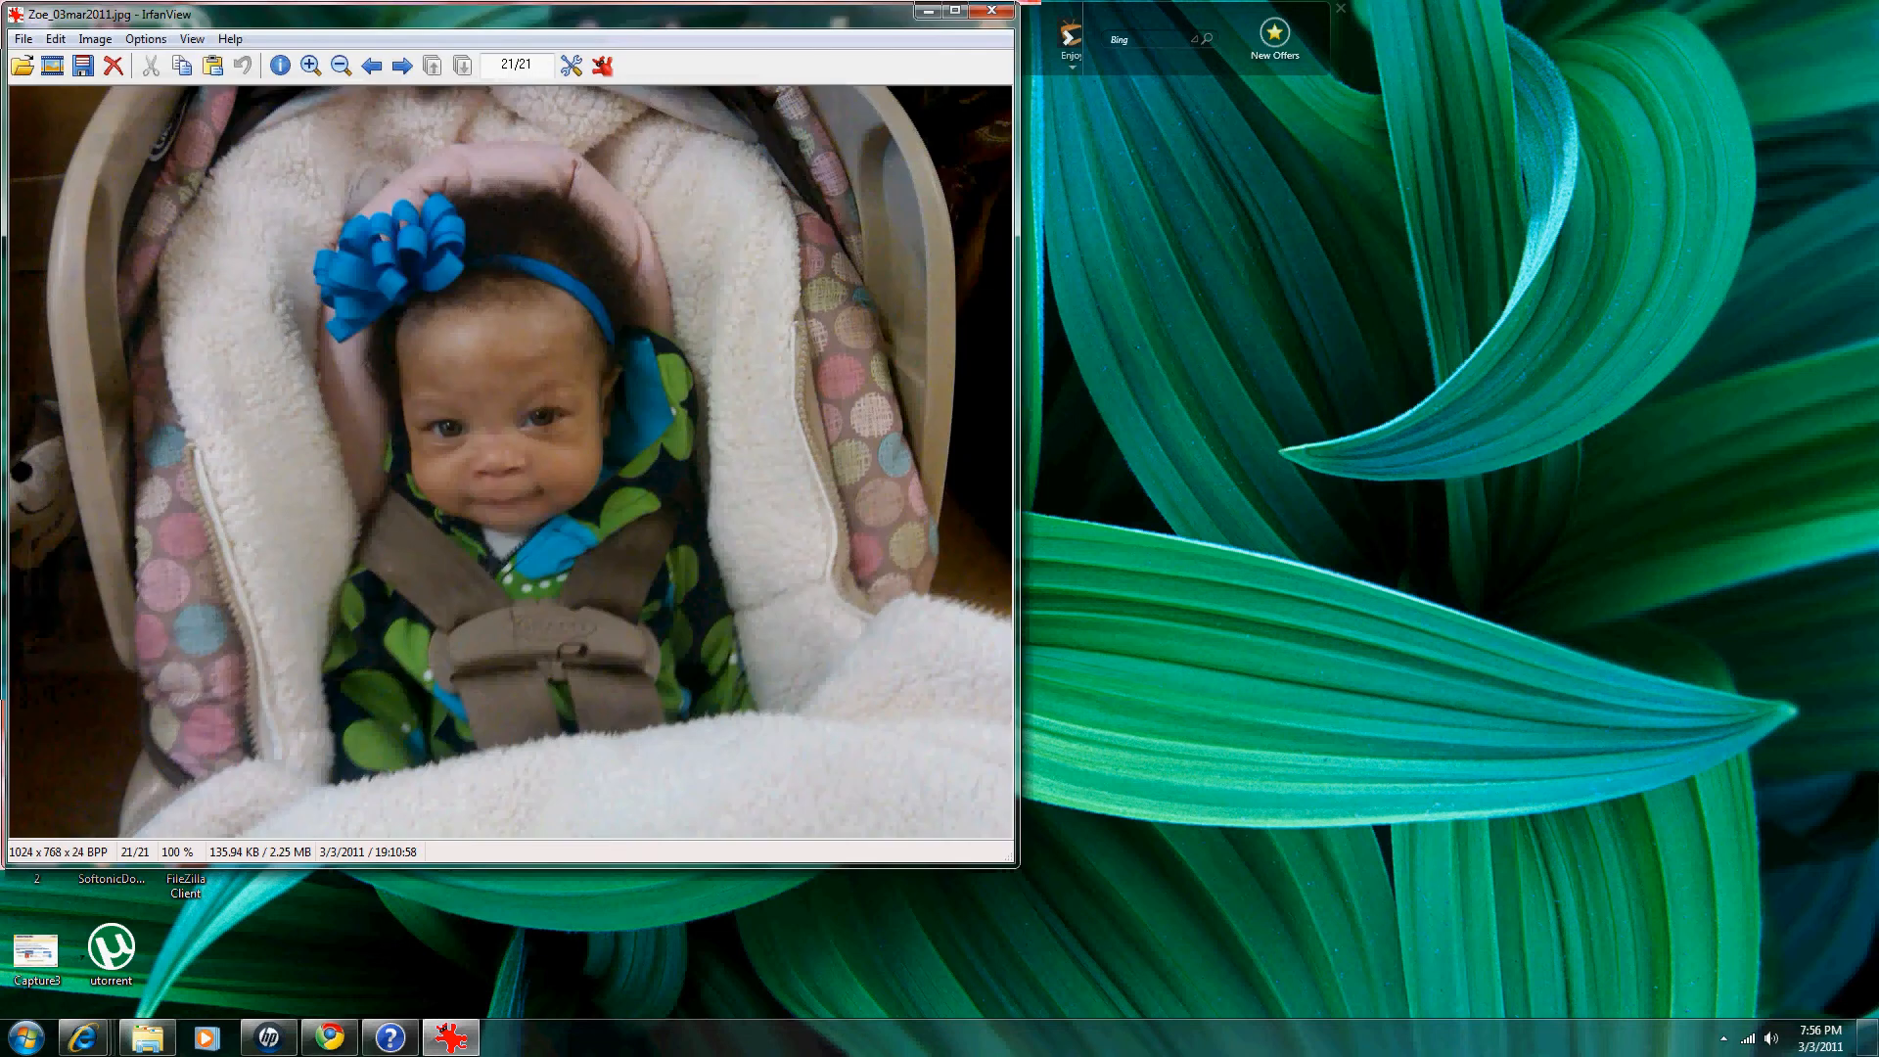
Step: Crop the photo to a 574 x 758 portrait selection framing the baby
drag(254, 140, 815, 837)
drag(534, 140, 534, 96)
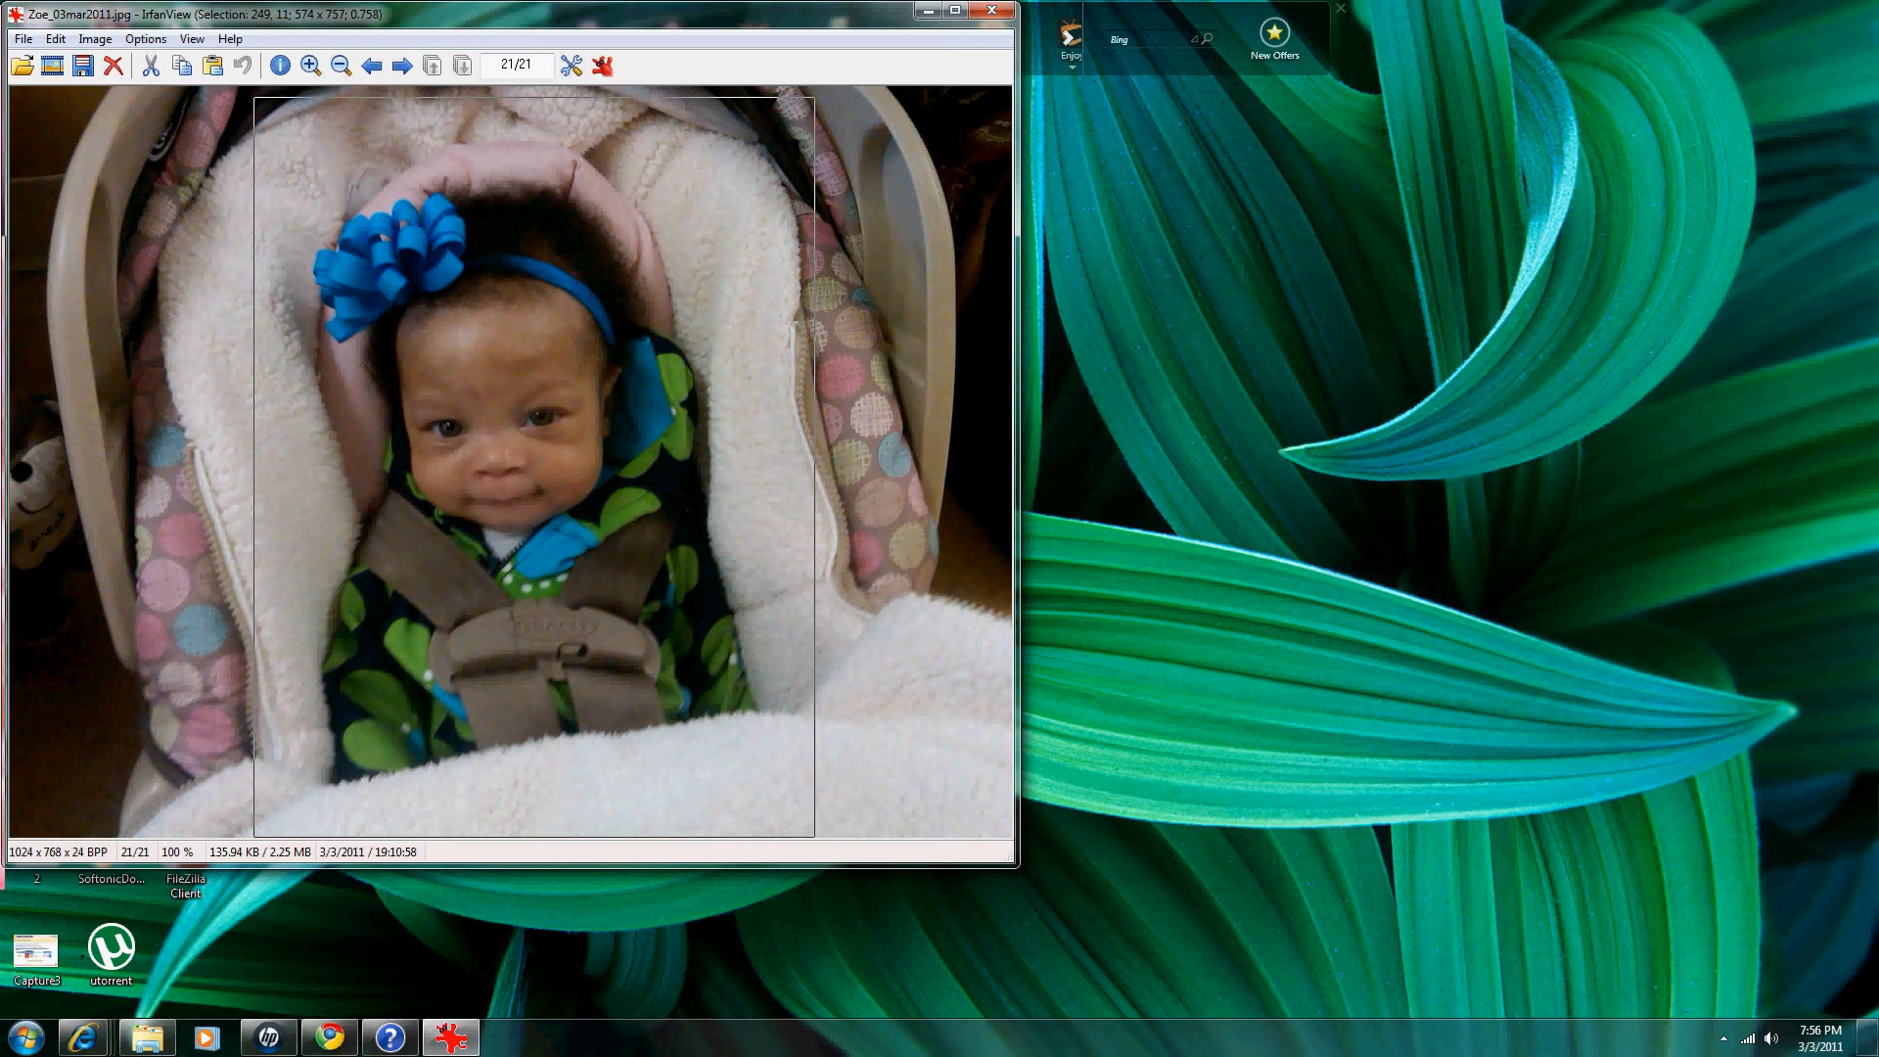
click(56, 39)
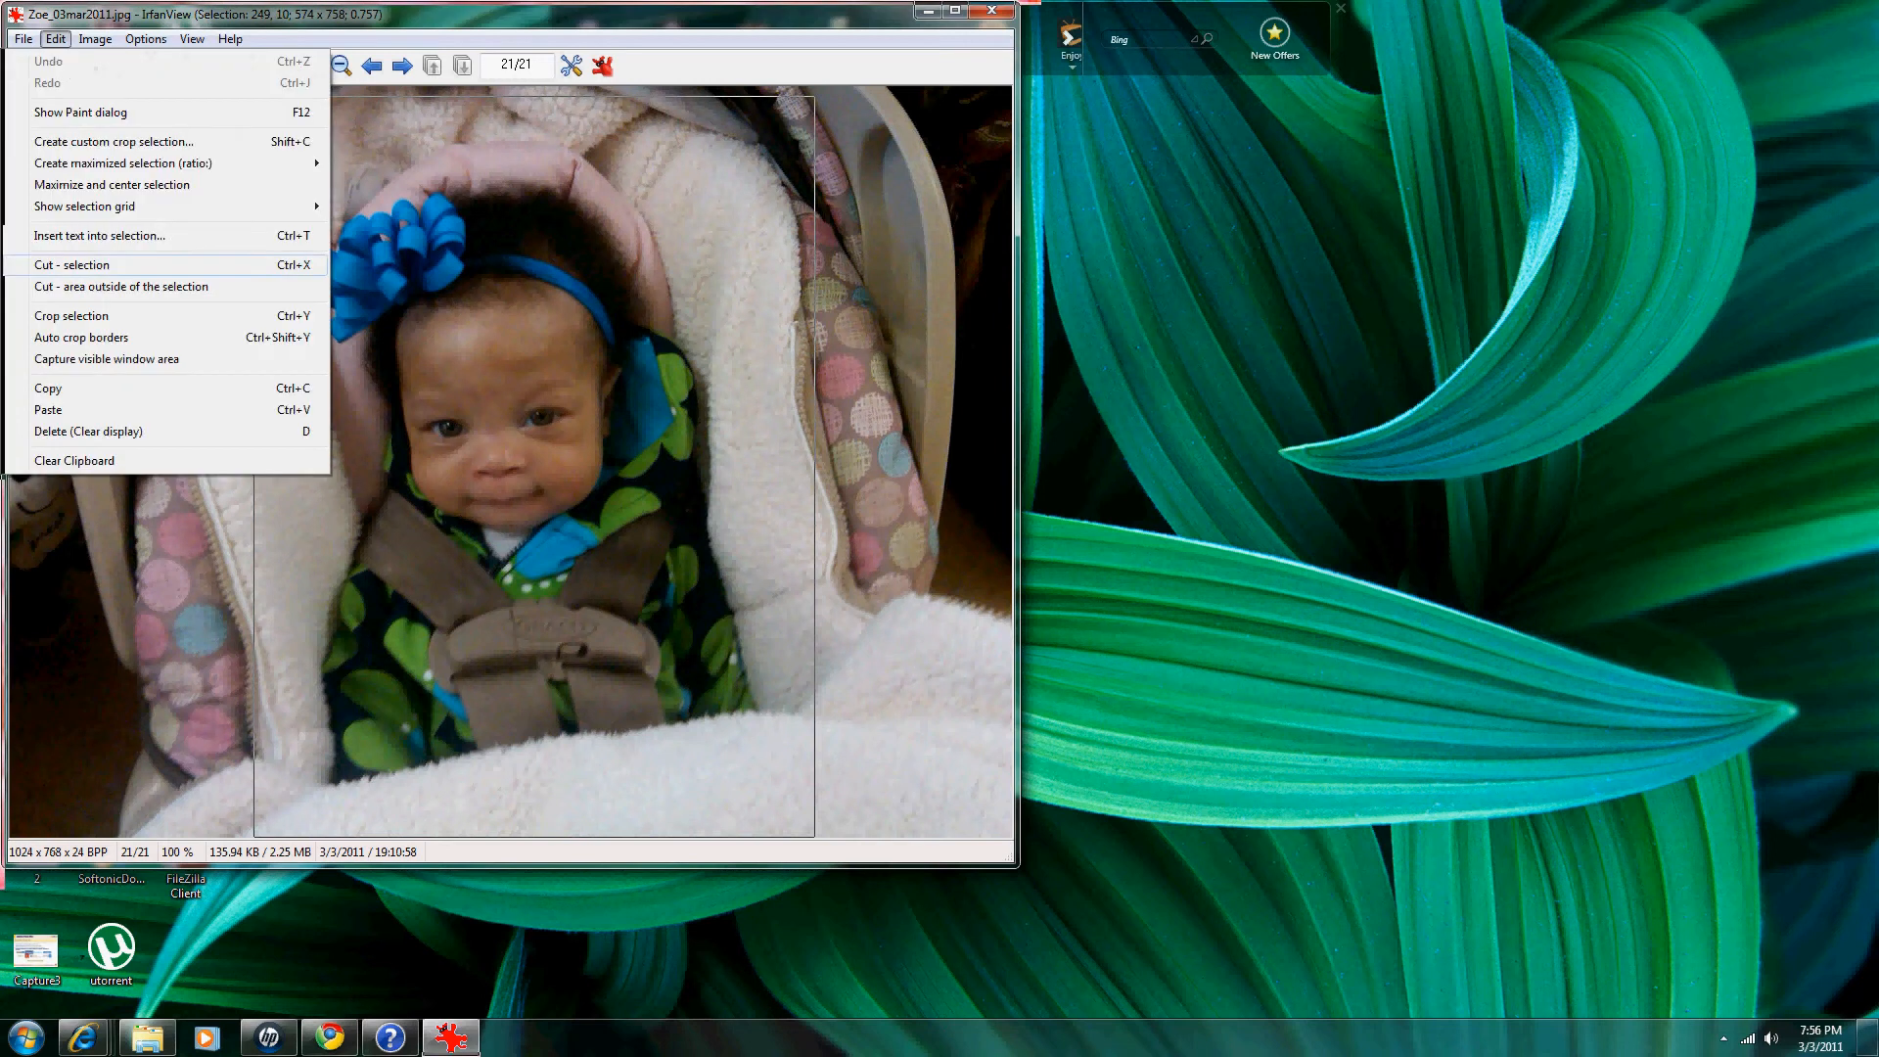
click(72, 315)
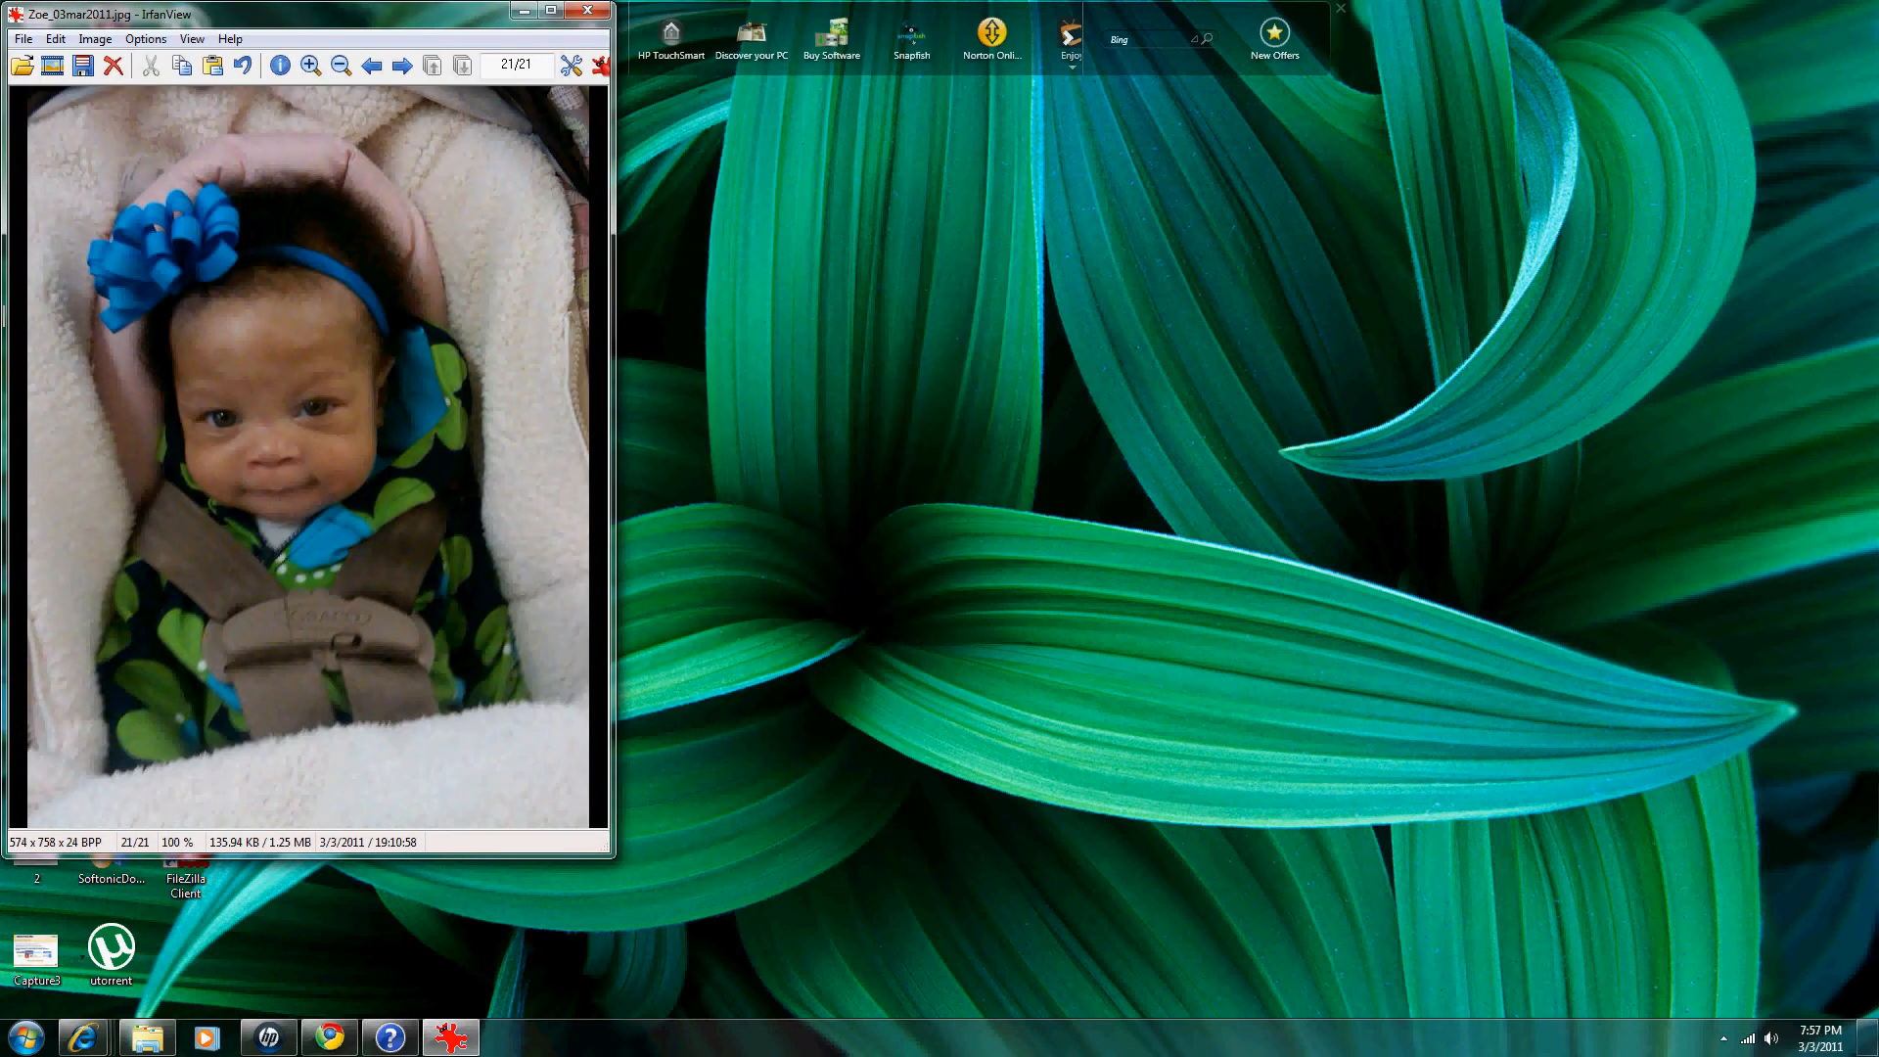
click(24, 40)
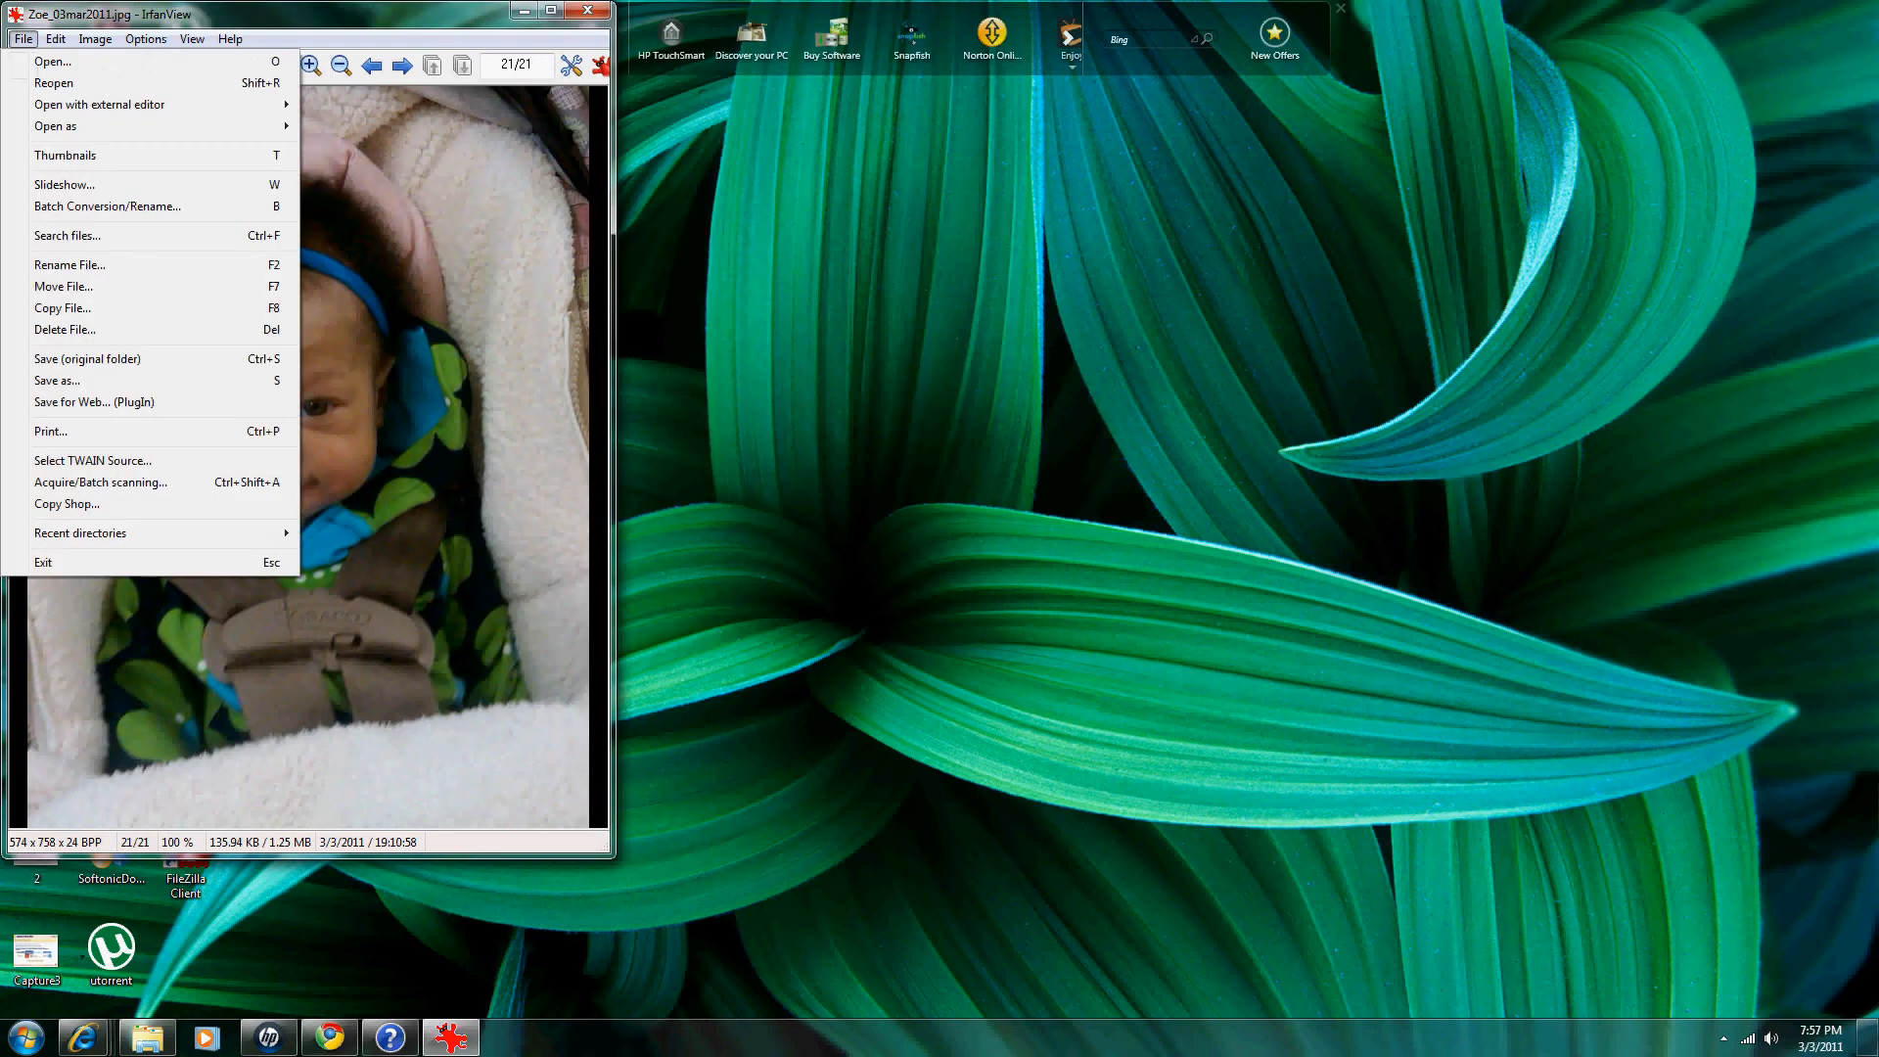
Step: Save the cropped photo as a new JPEG in the Libraries > Pictures folder
click(57, 380)
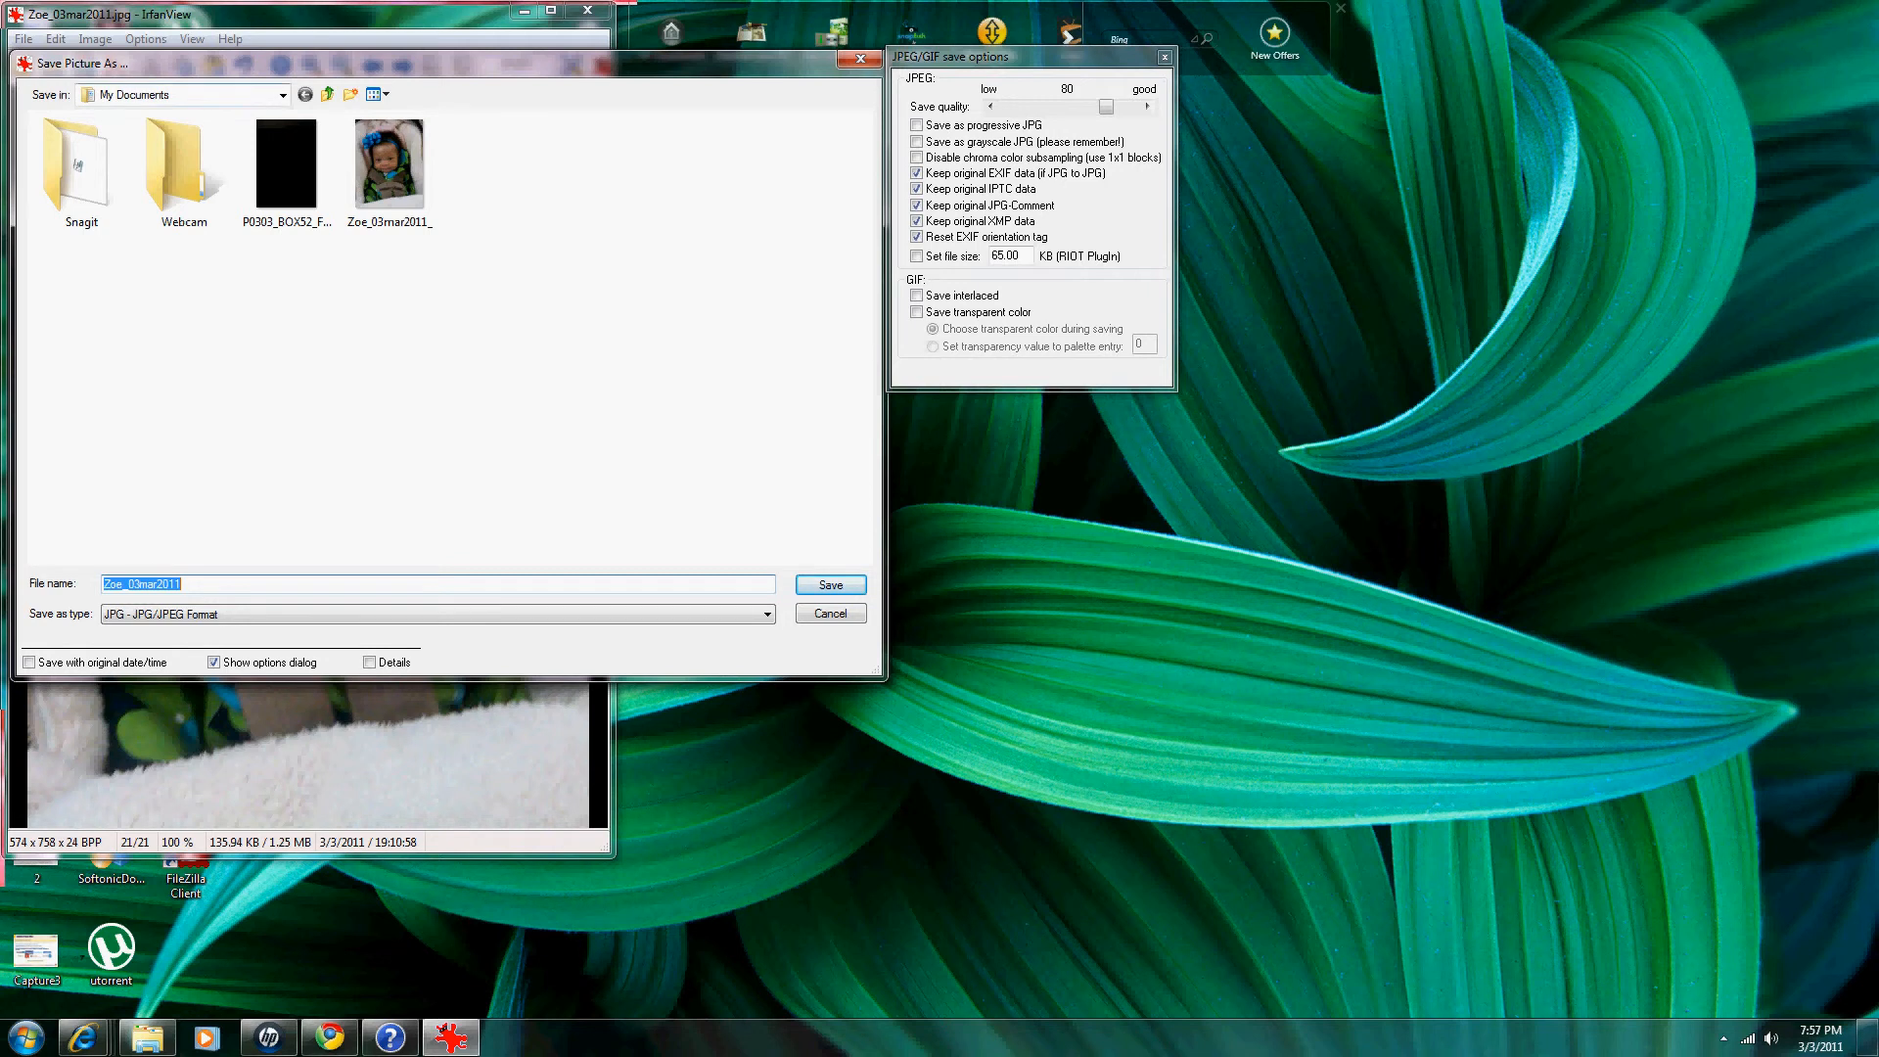
click(282, 95)
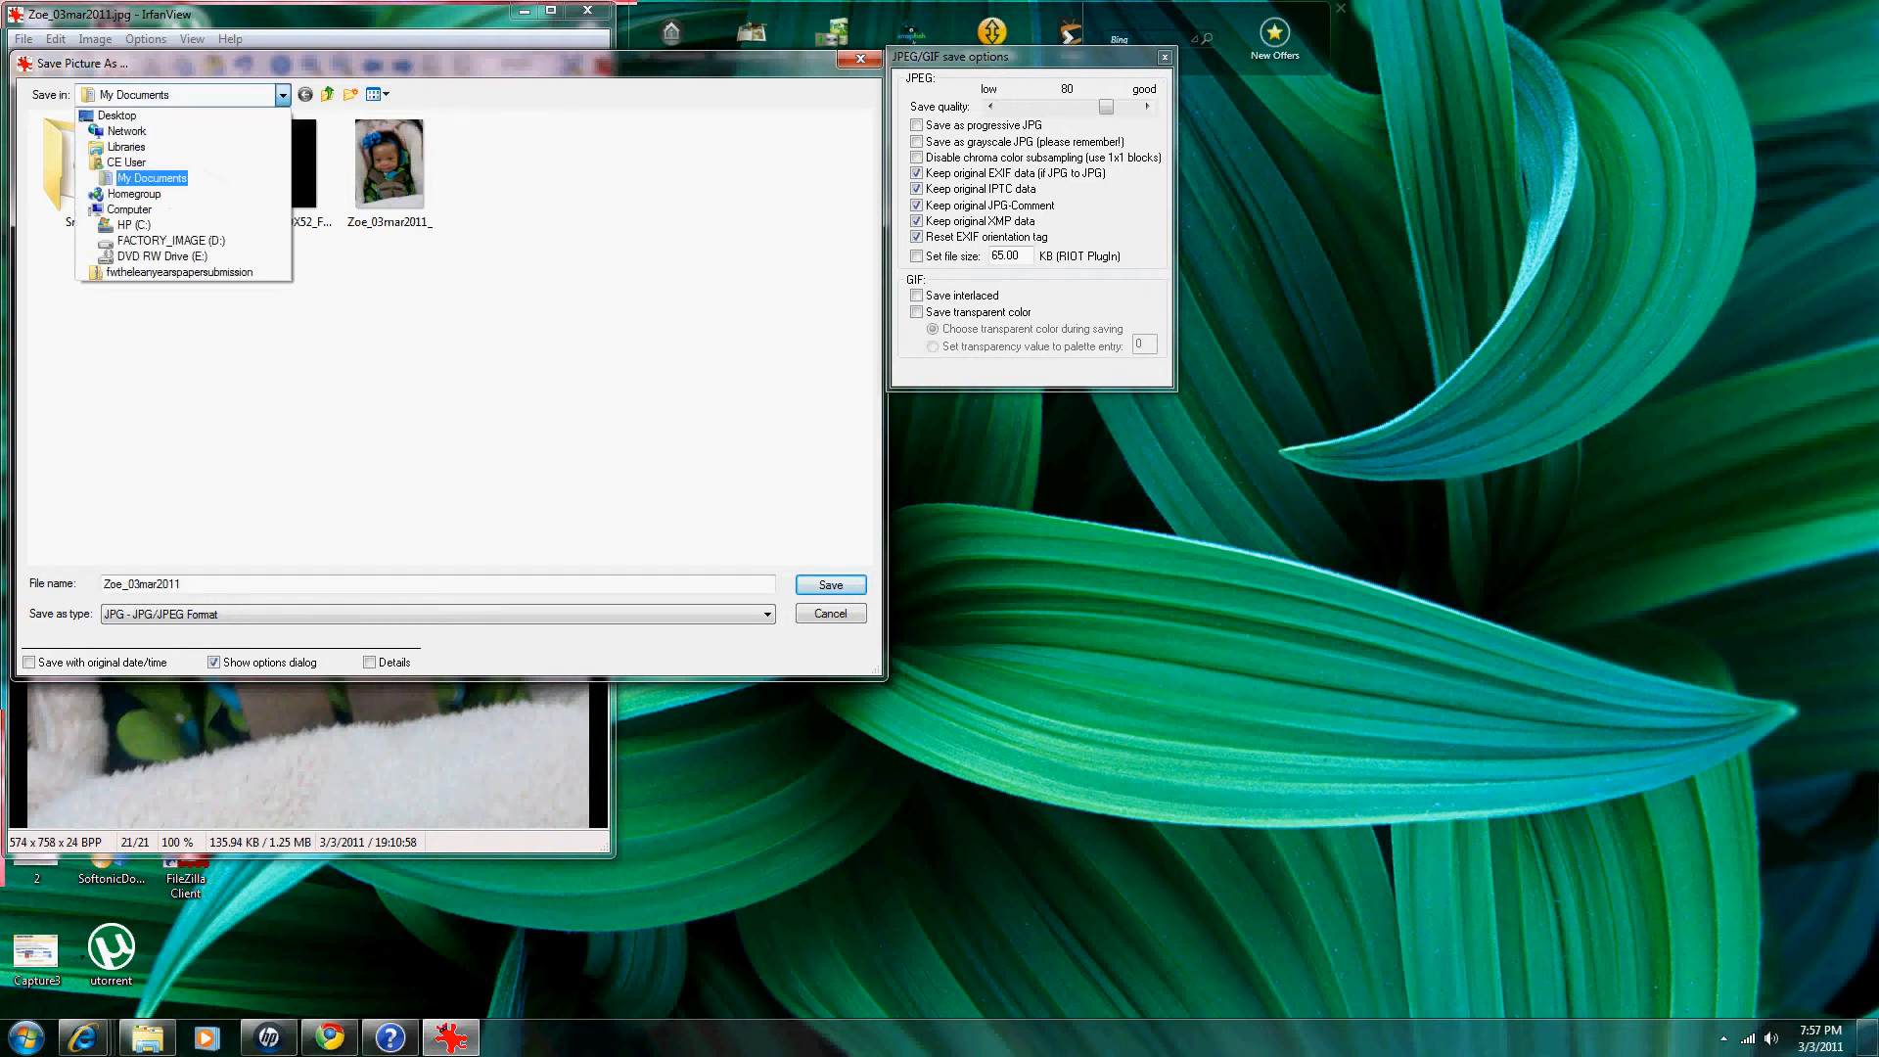
key(Up)
key(Up)
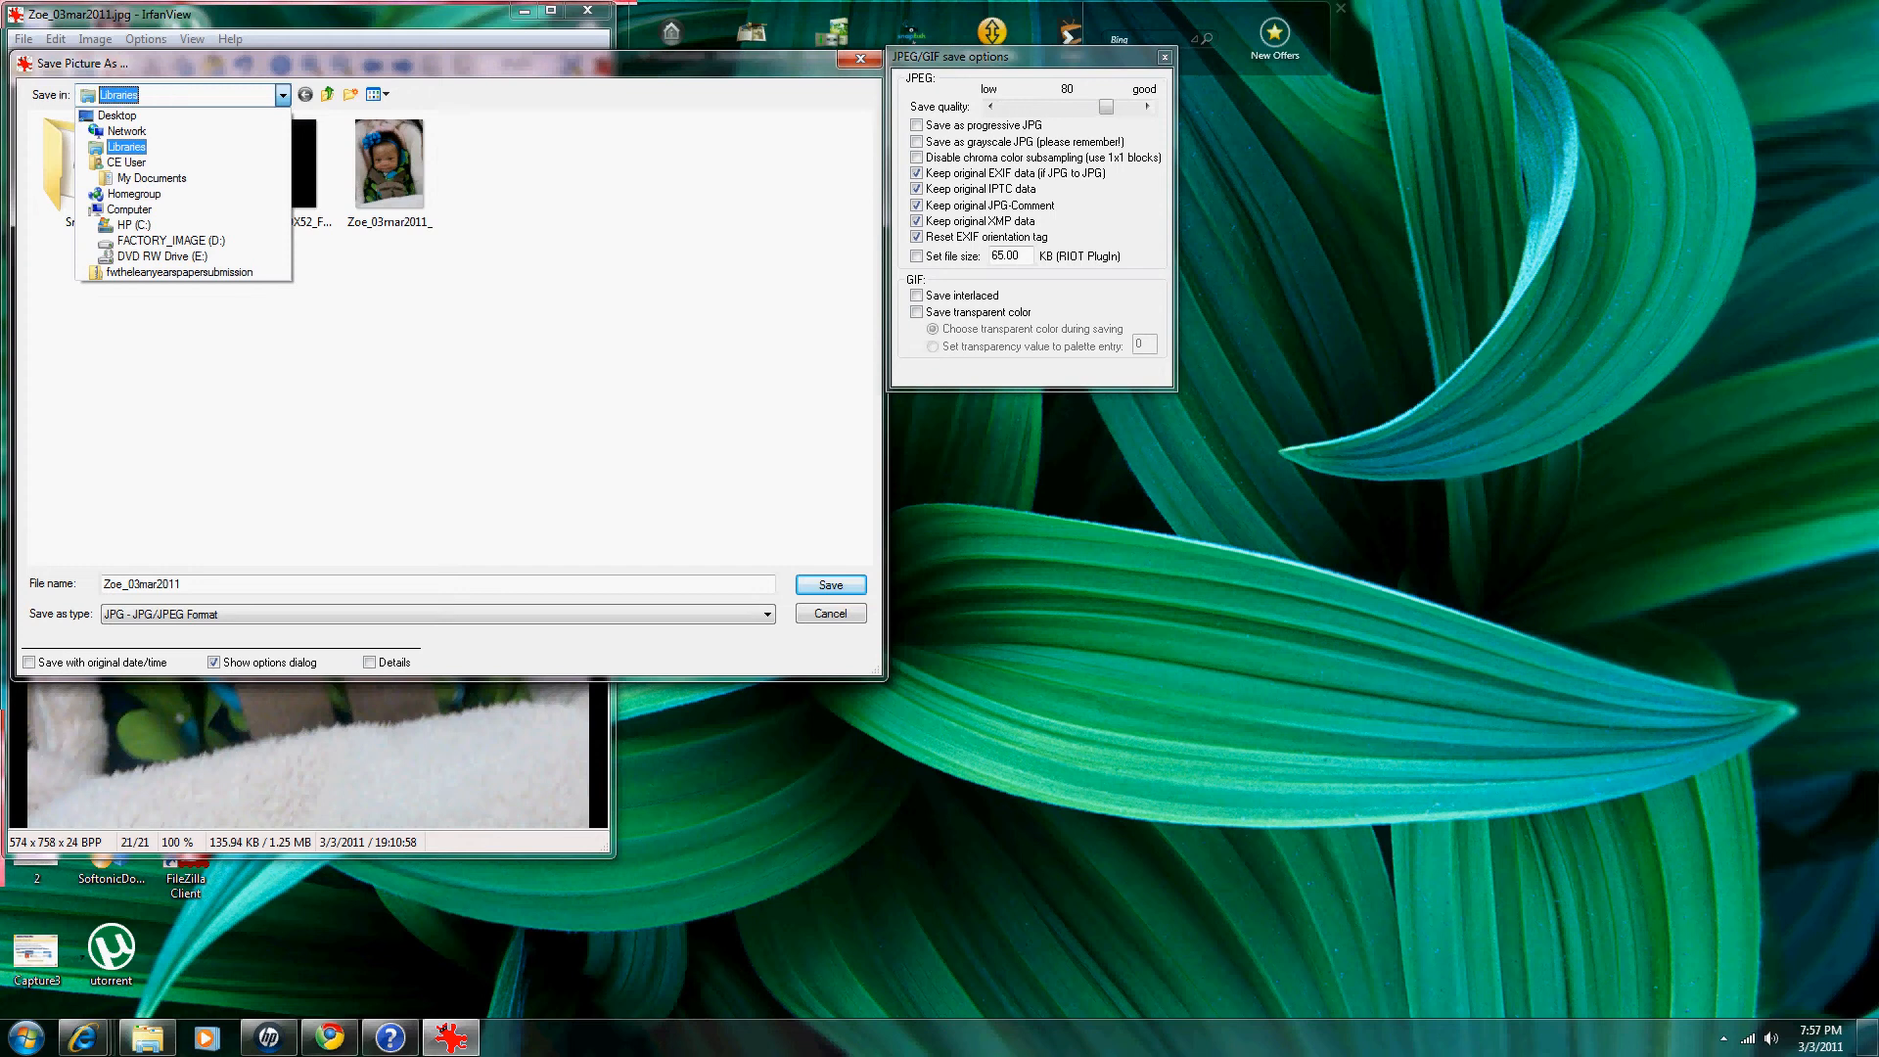
key(Return)
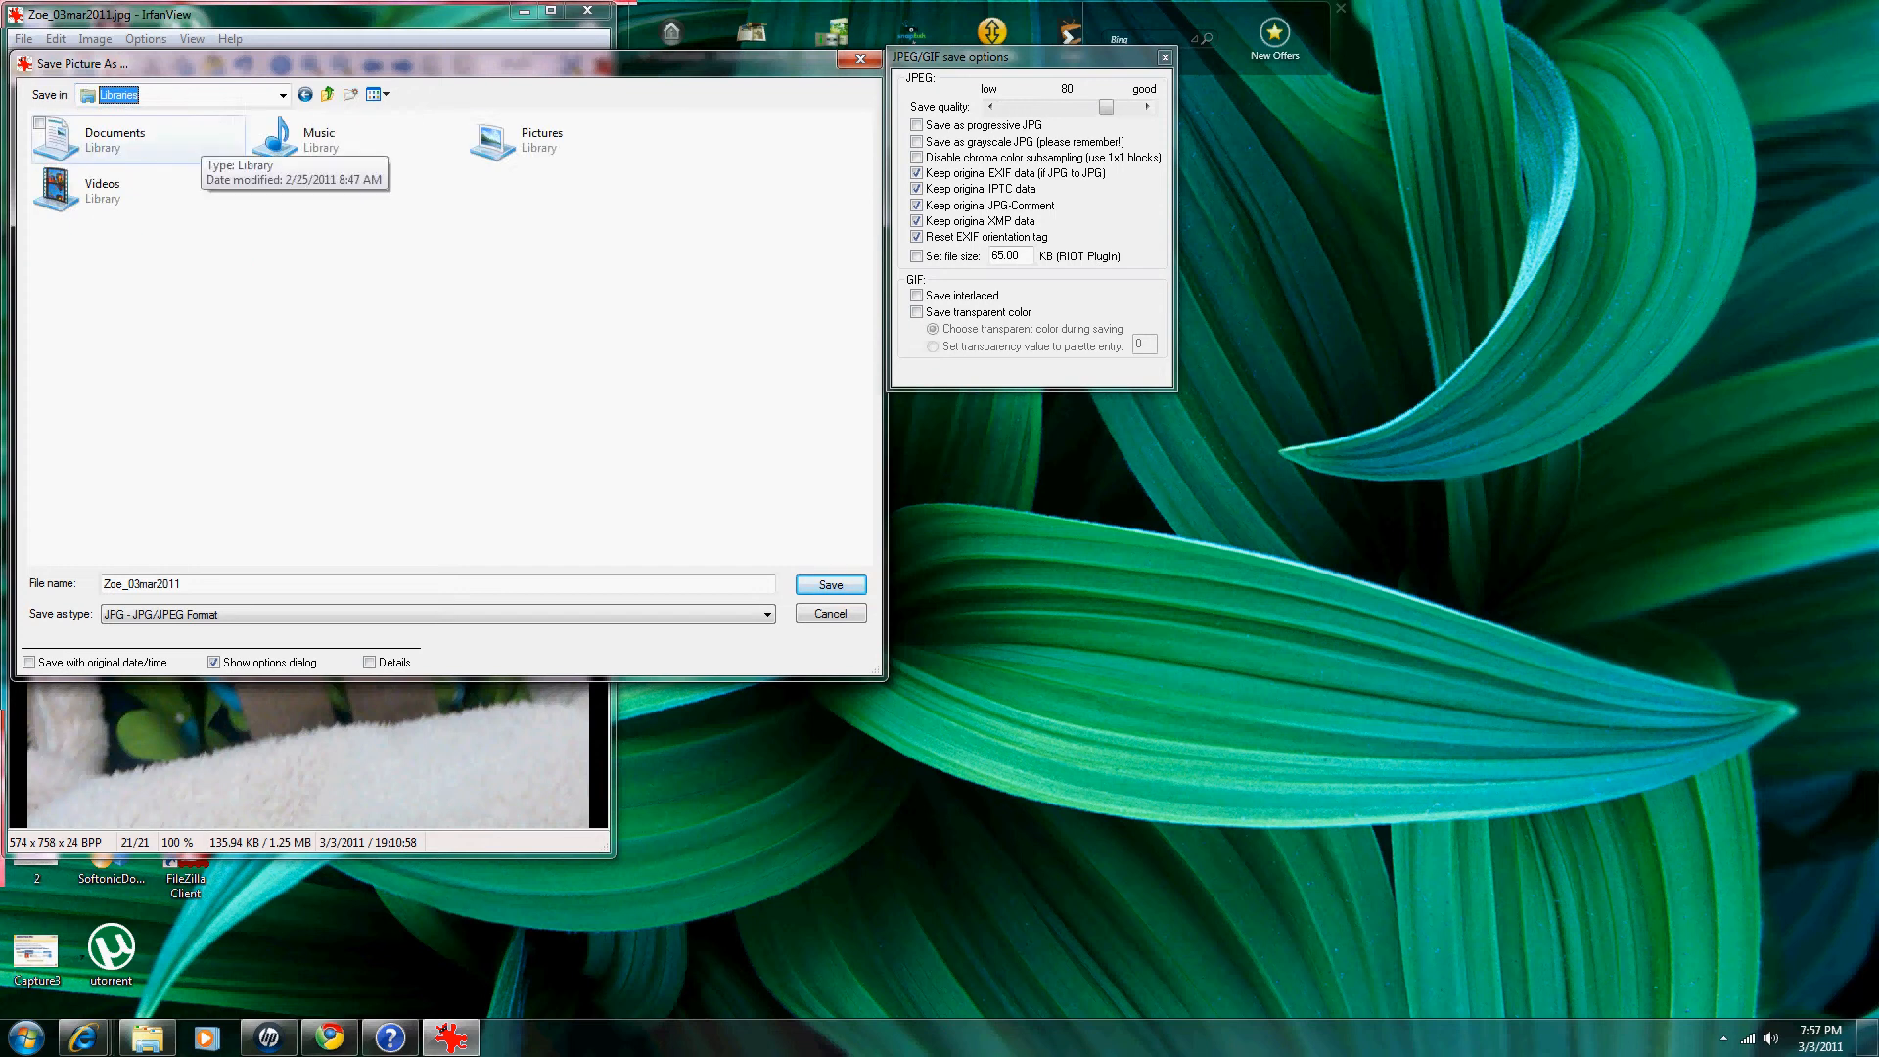
double_click(492, 142)
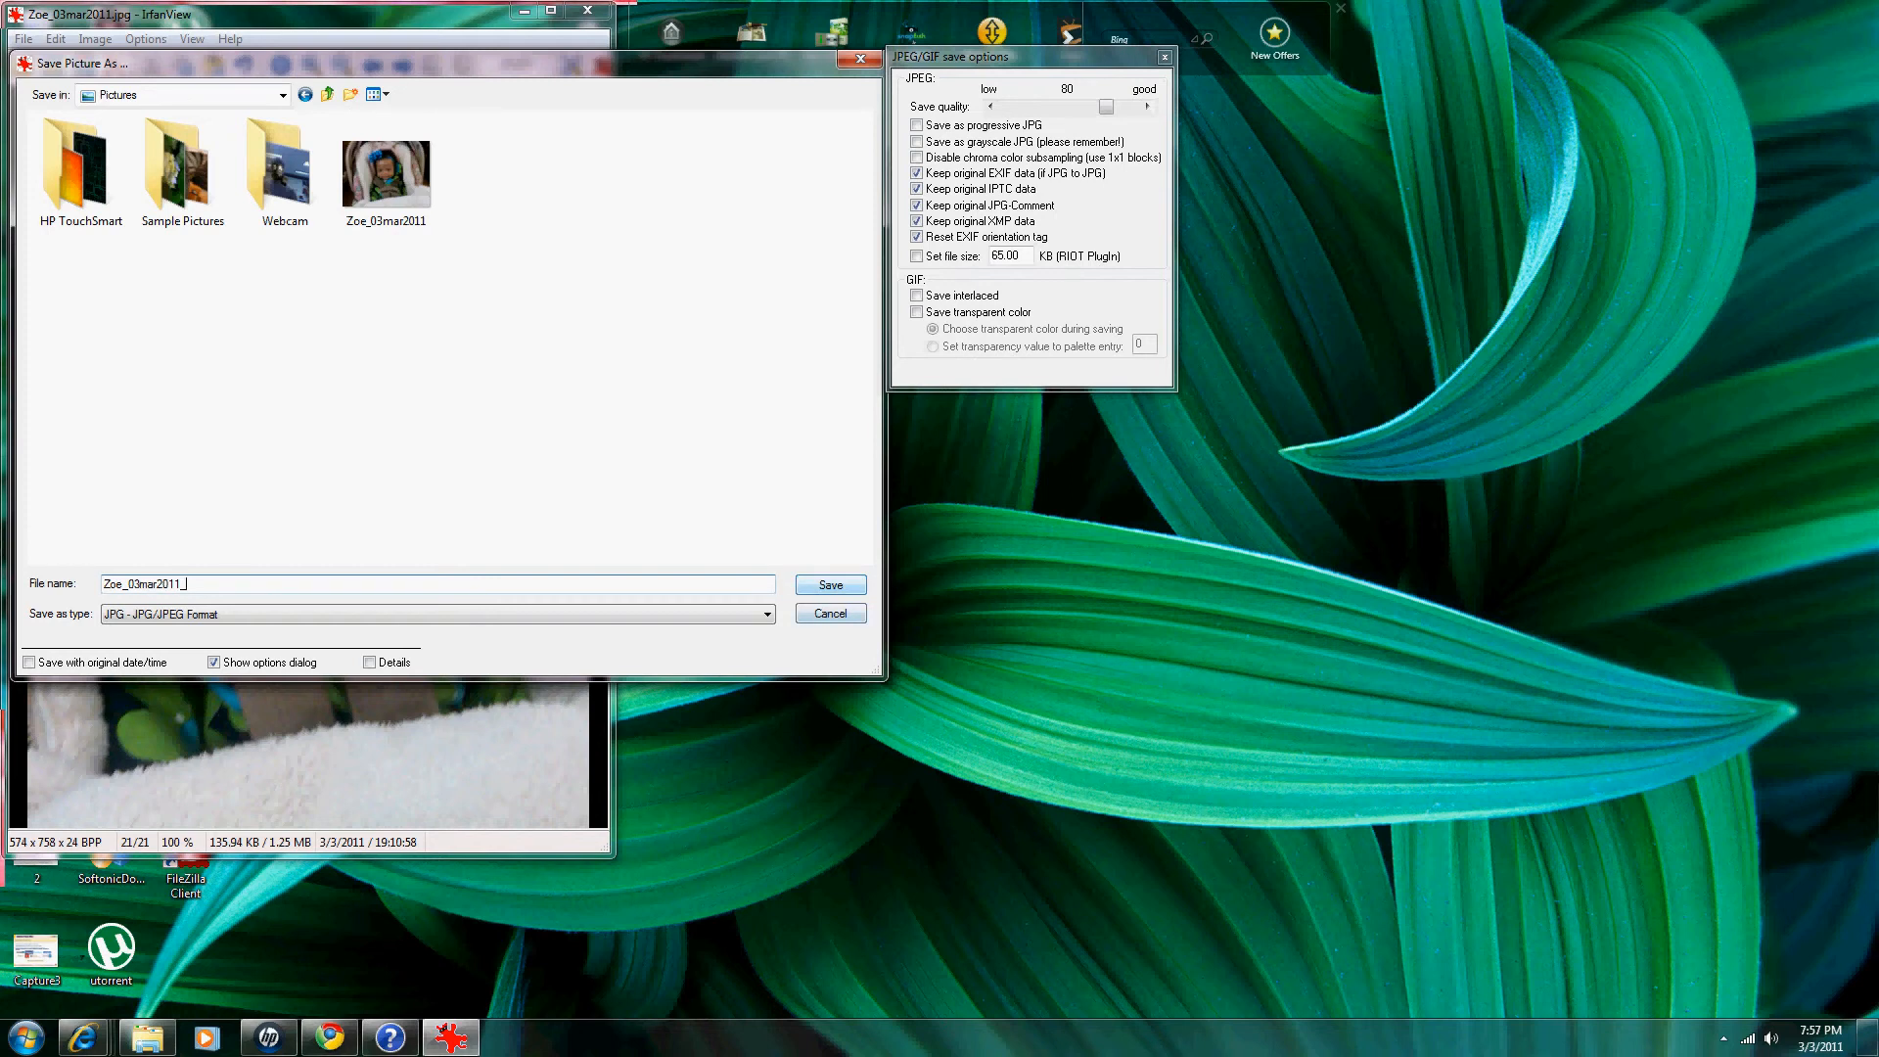
key(Return)
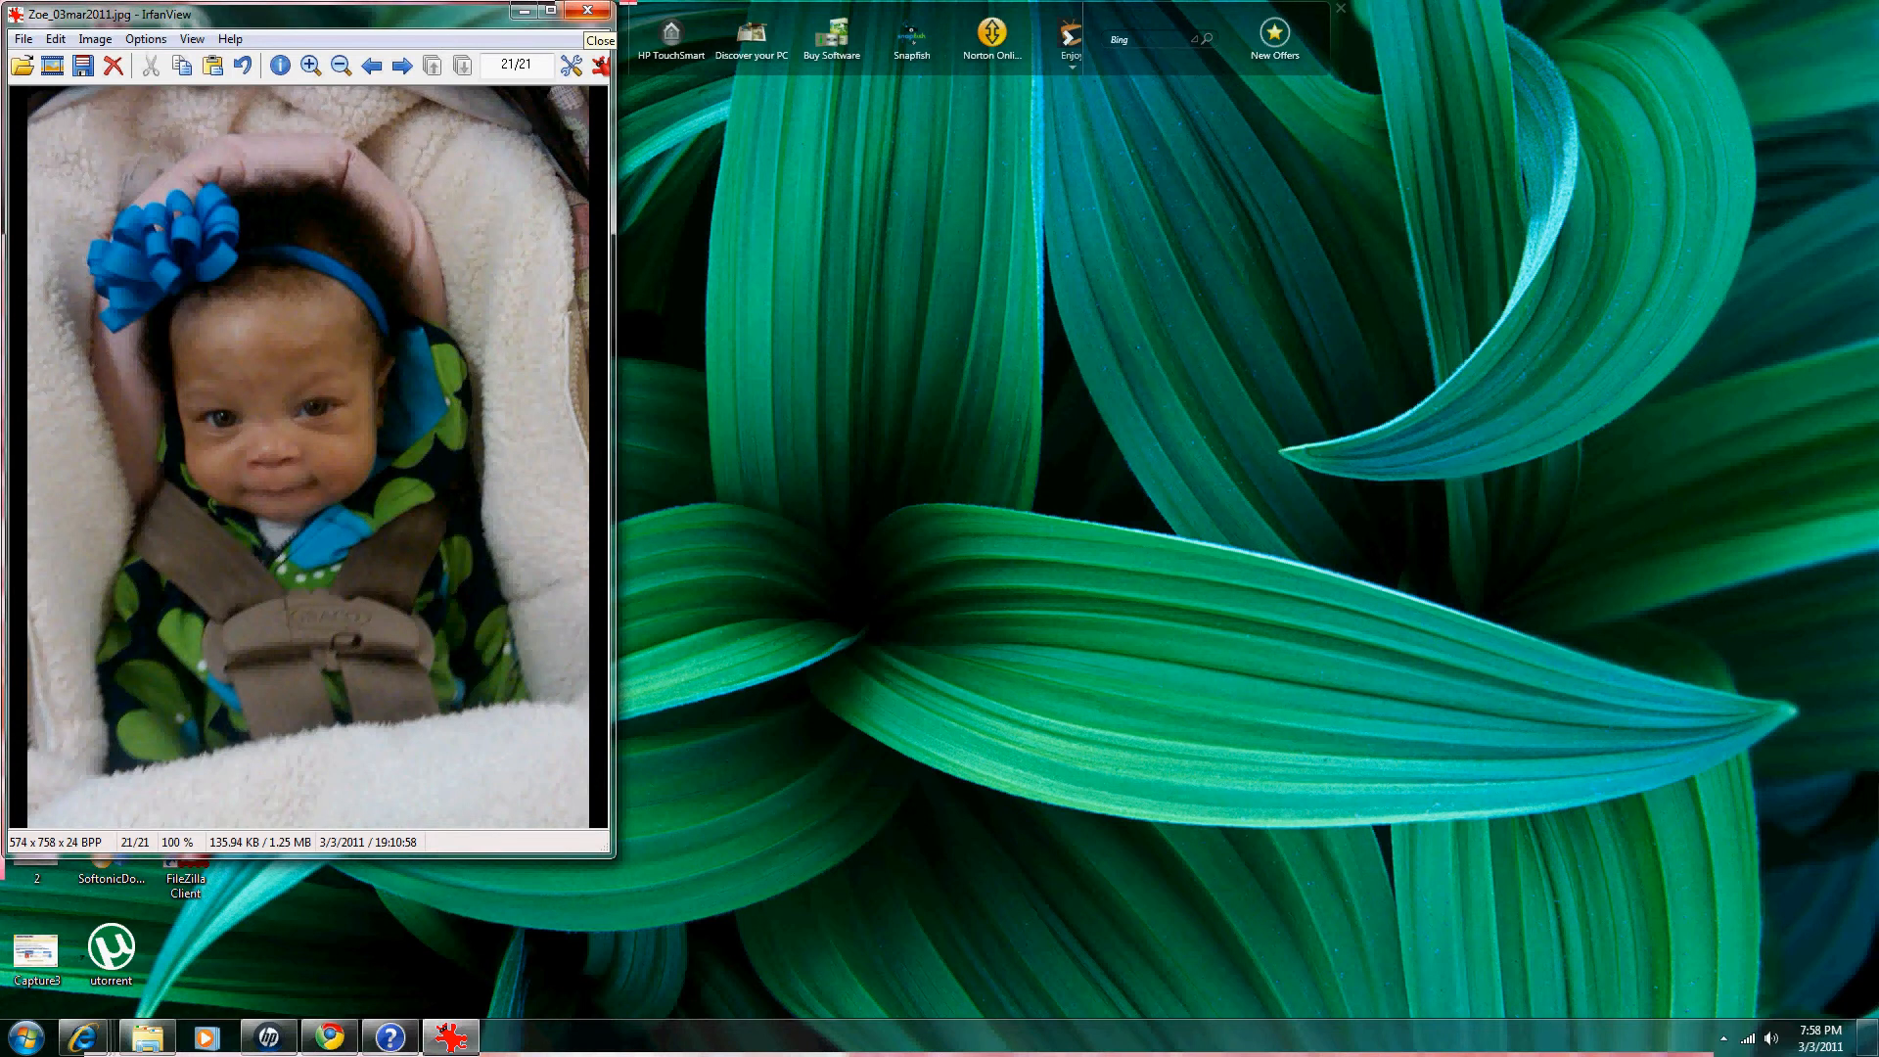
Step: Close IrfanView, return to the TNG Admin window and log out of administration
click(587, 12)
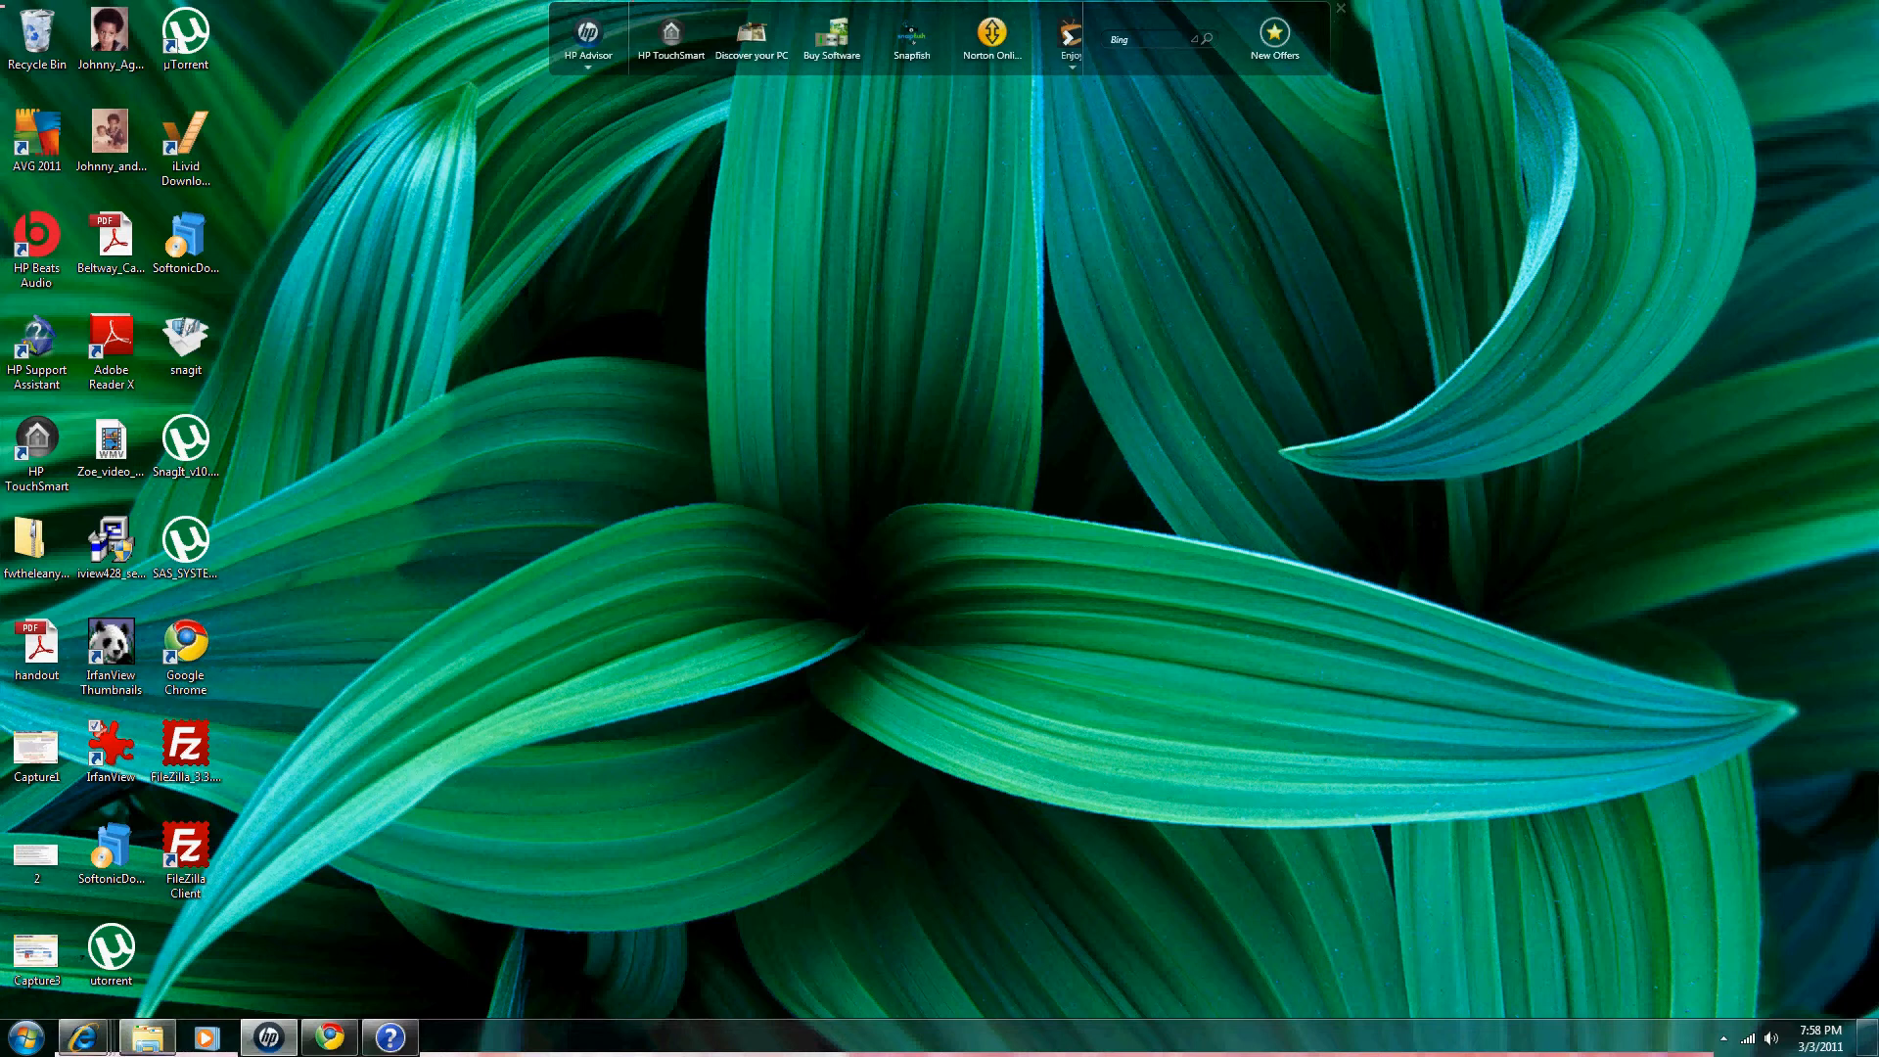
mouse_move(83, 1037)
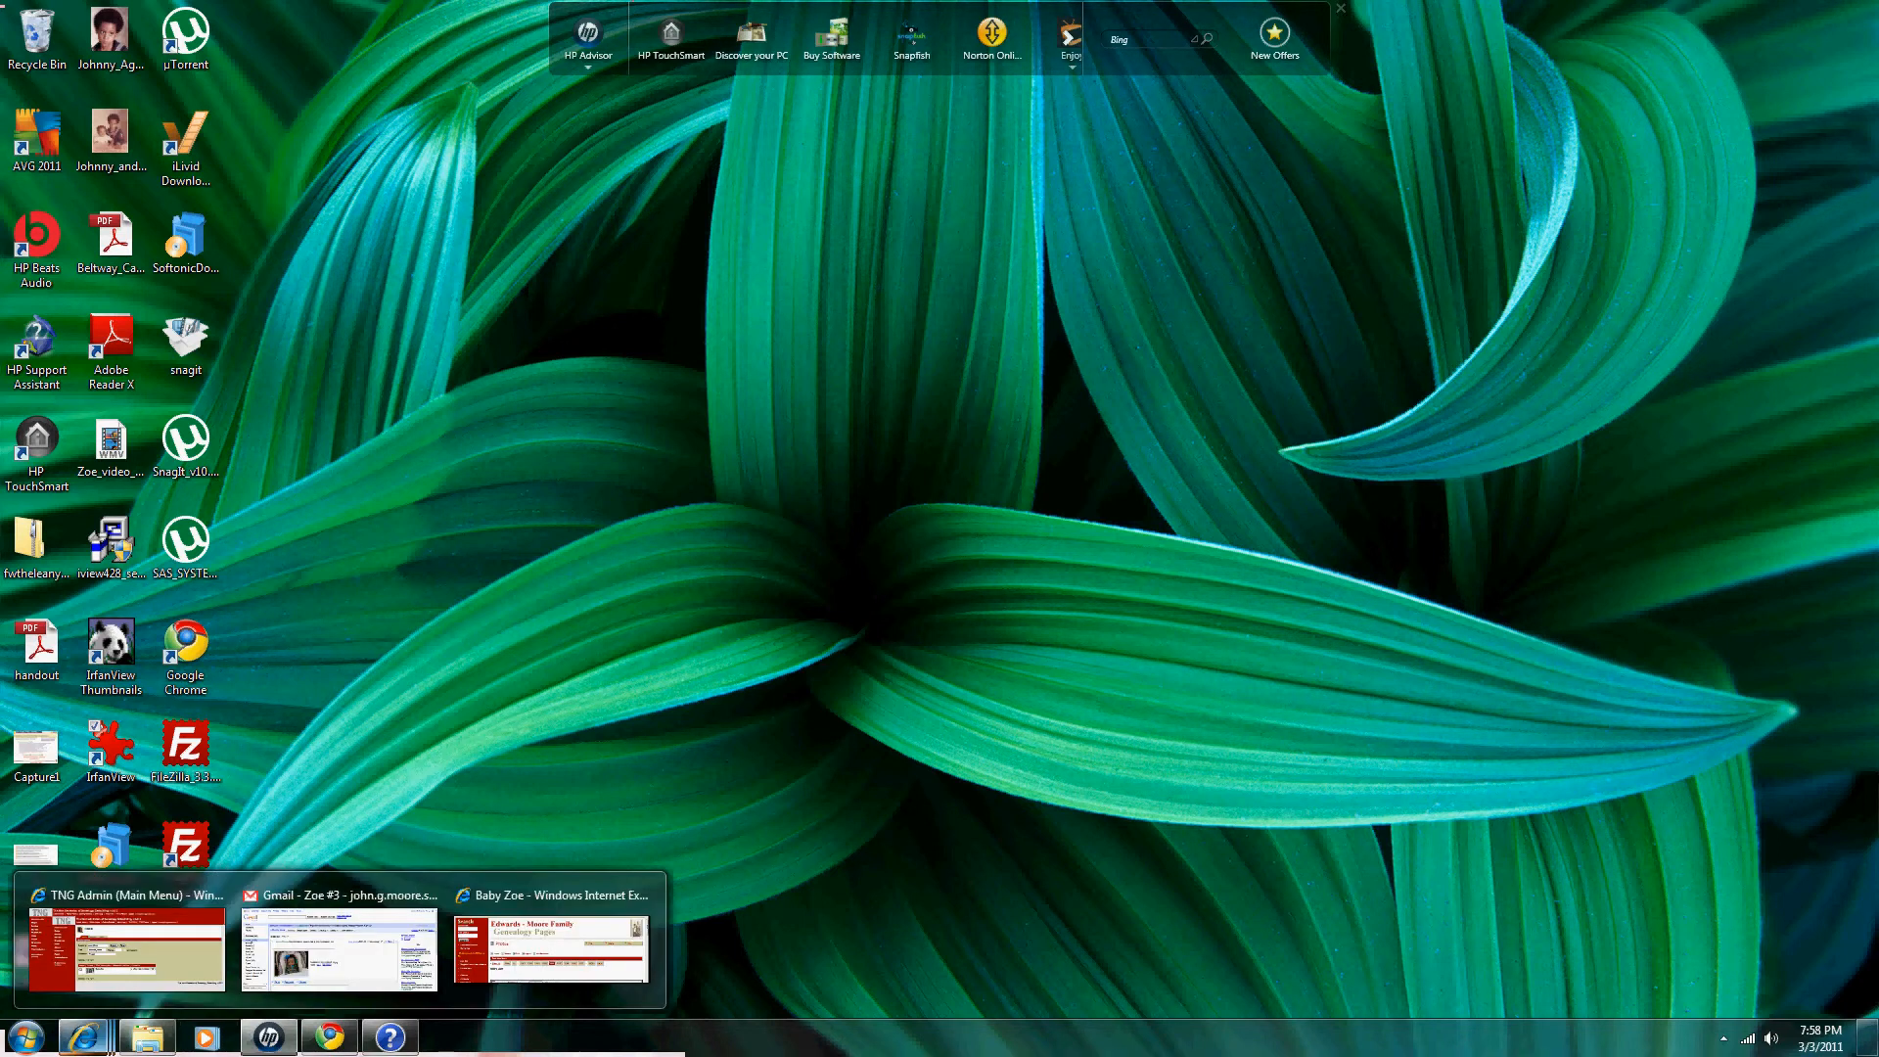
click(127, 944)
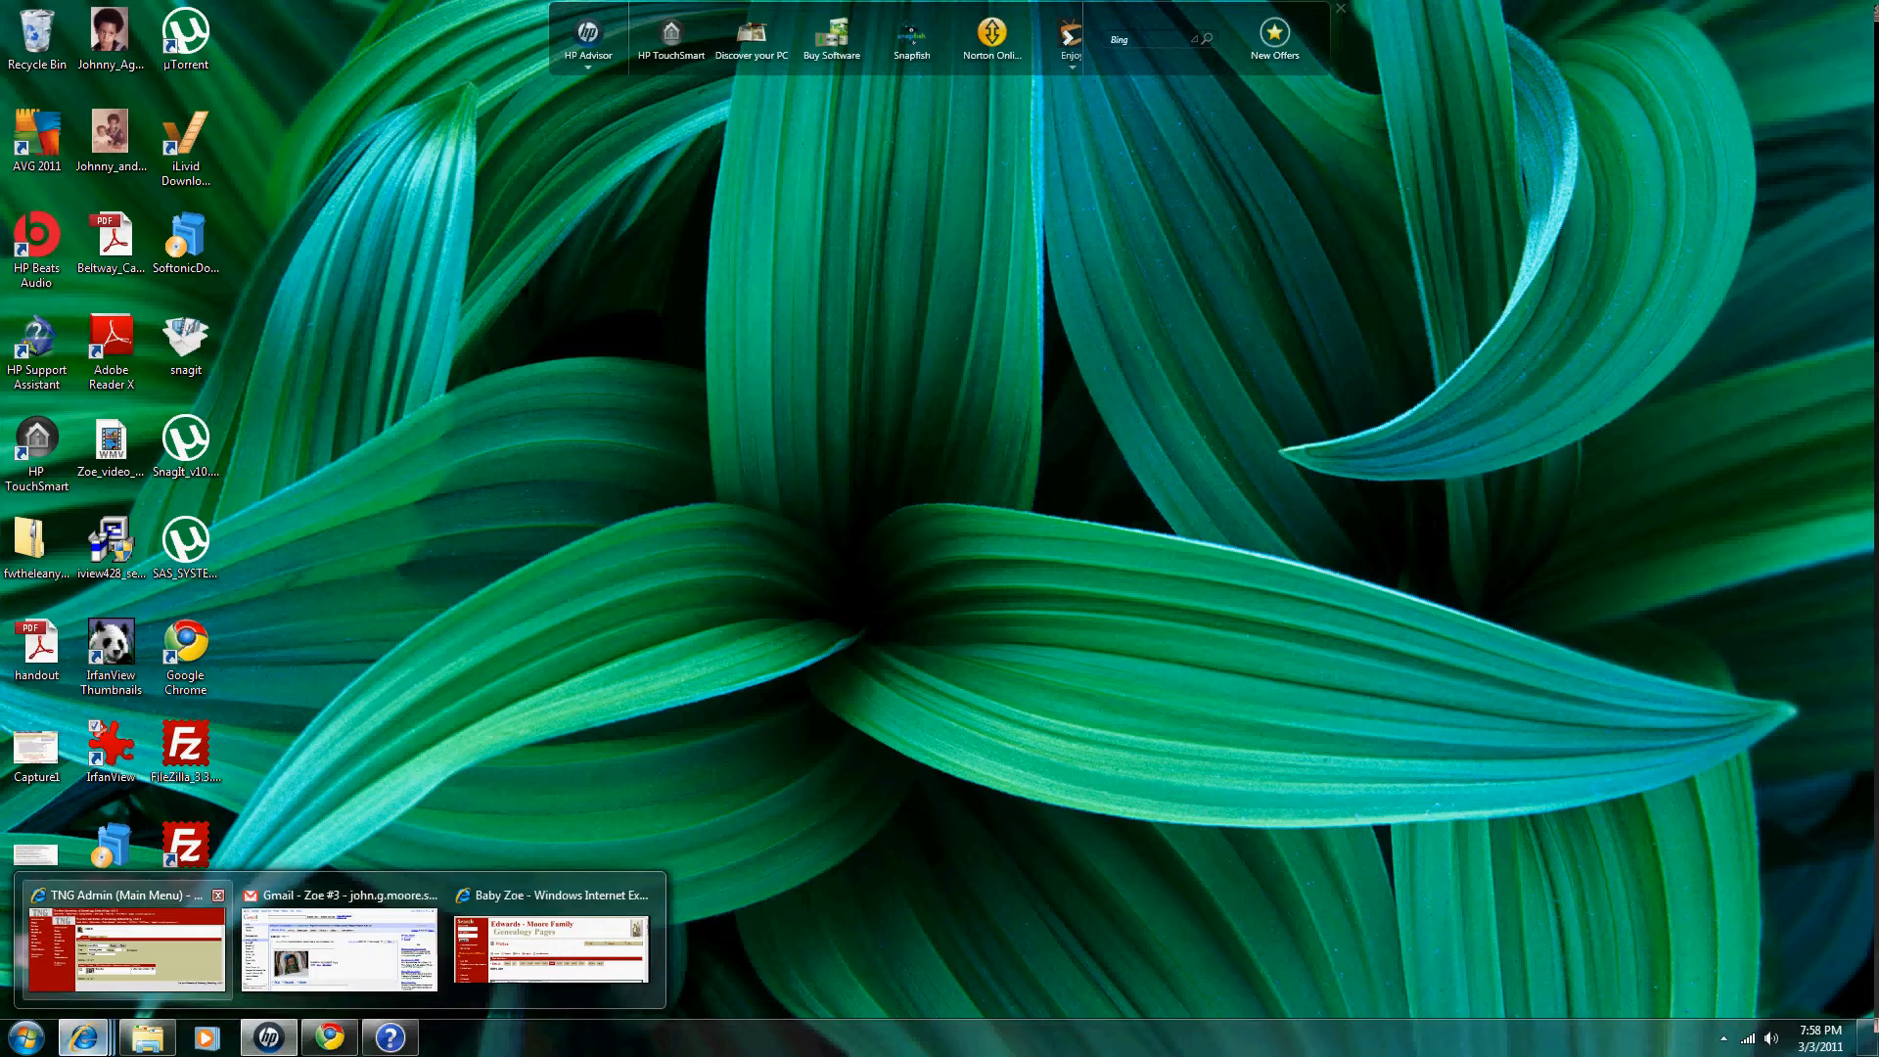
click(127, 945)
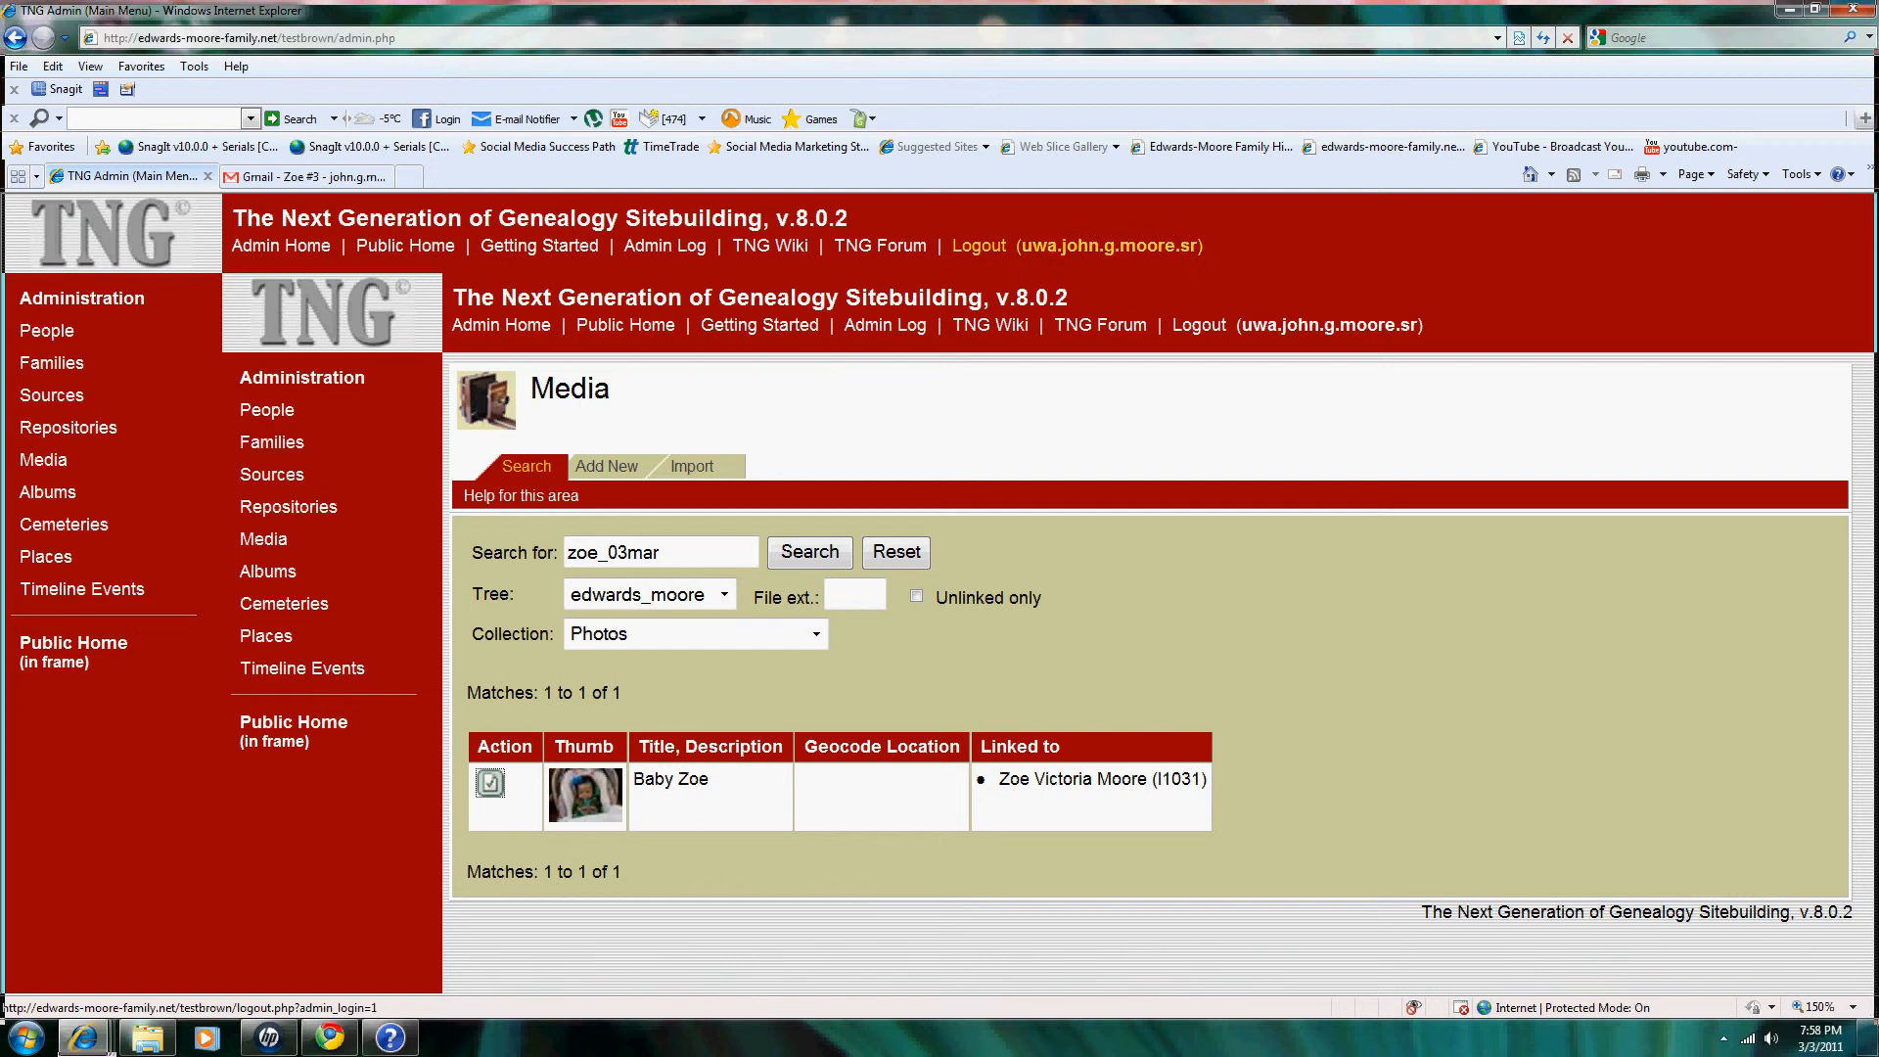
click(978, 245)
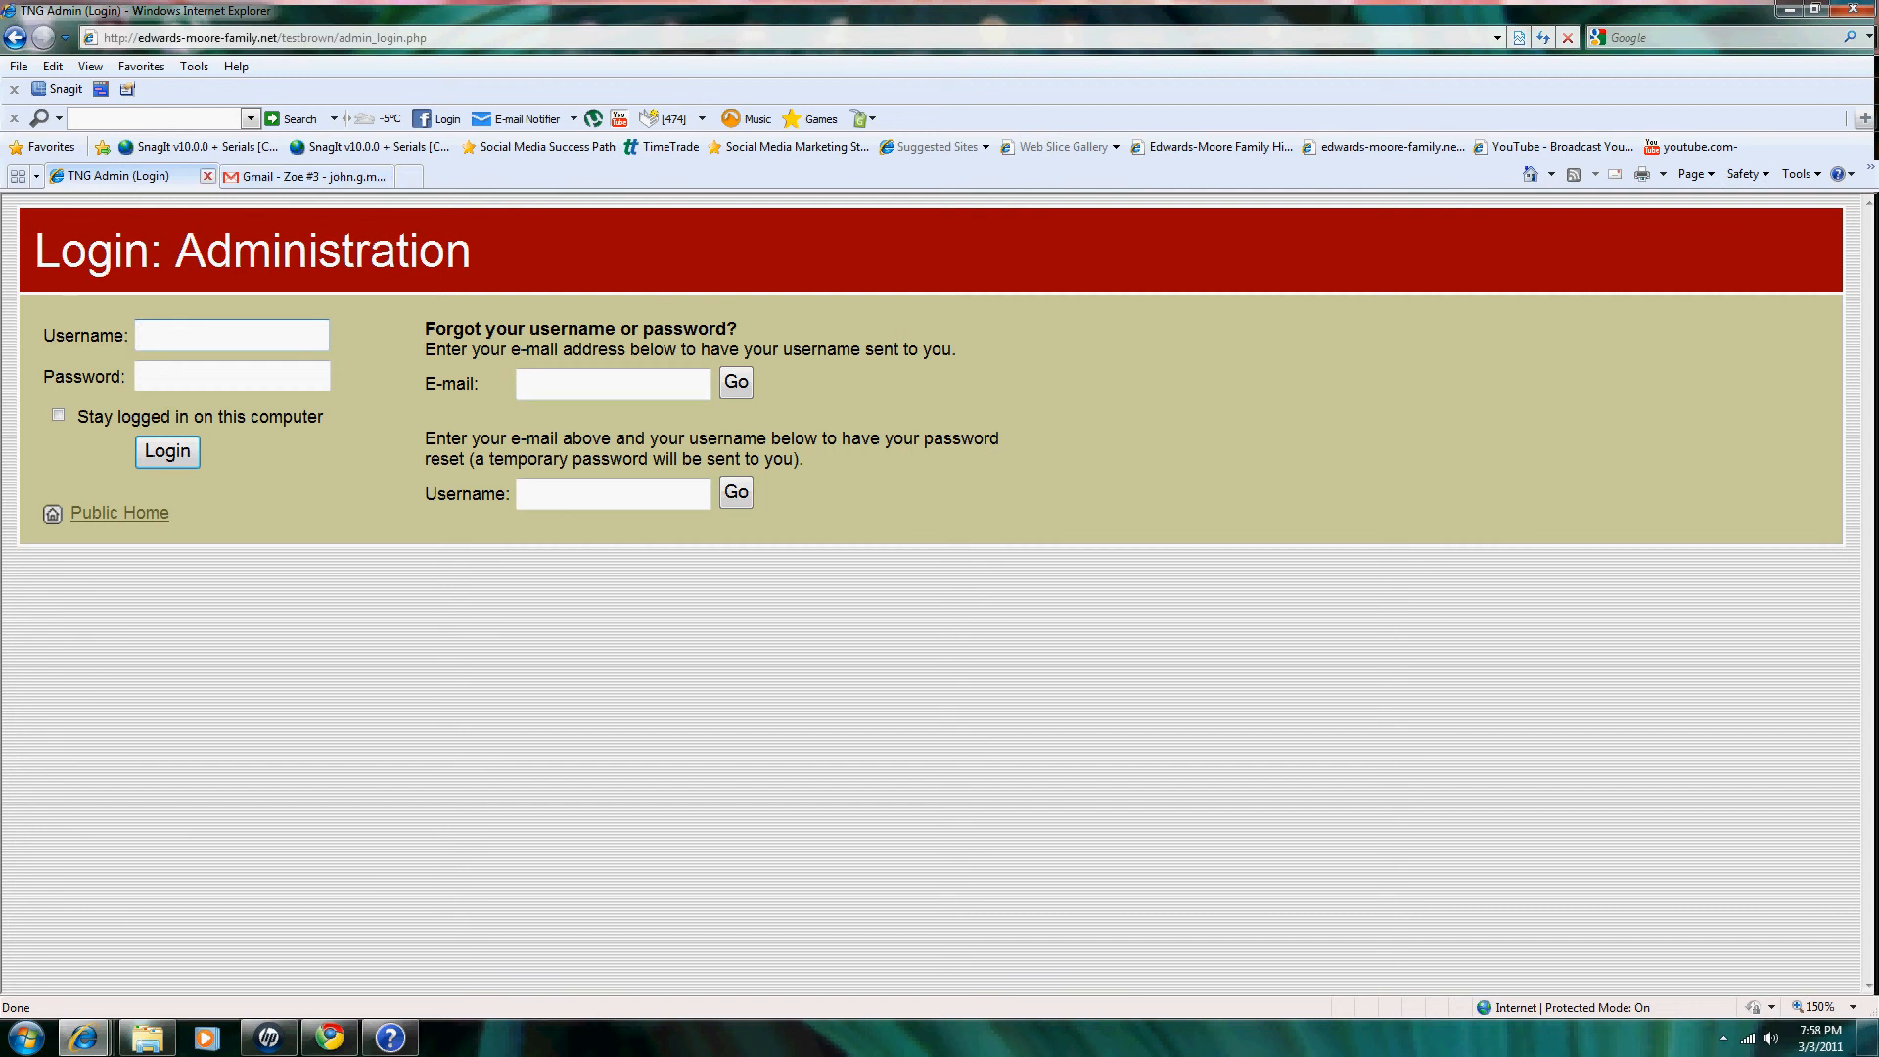
click(207, 176)
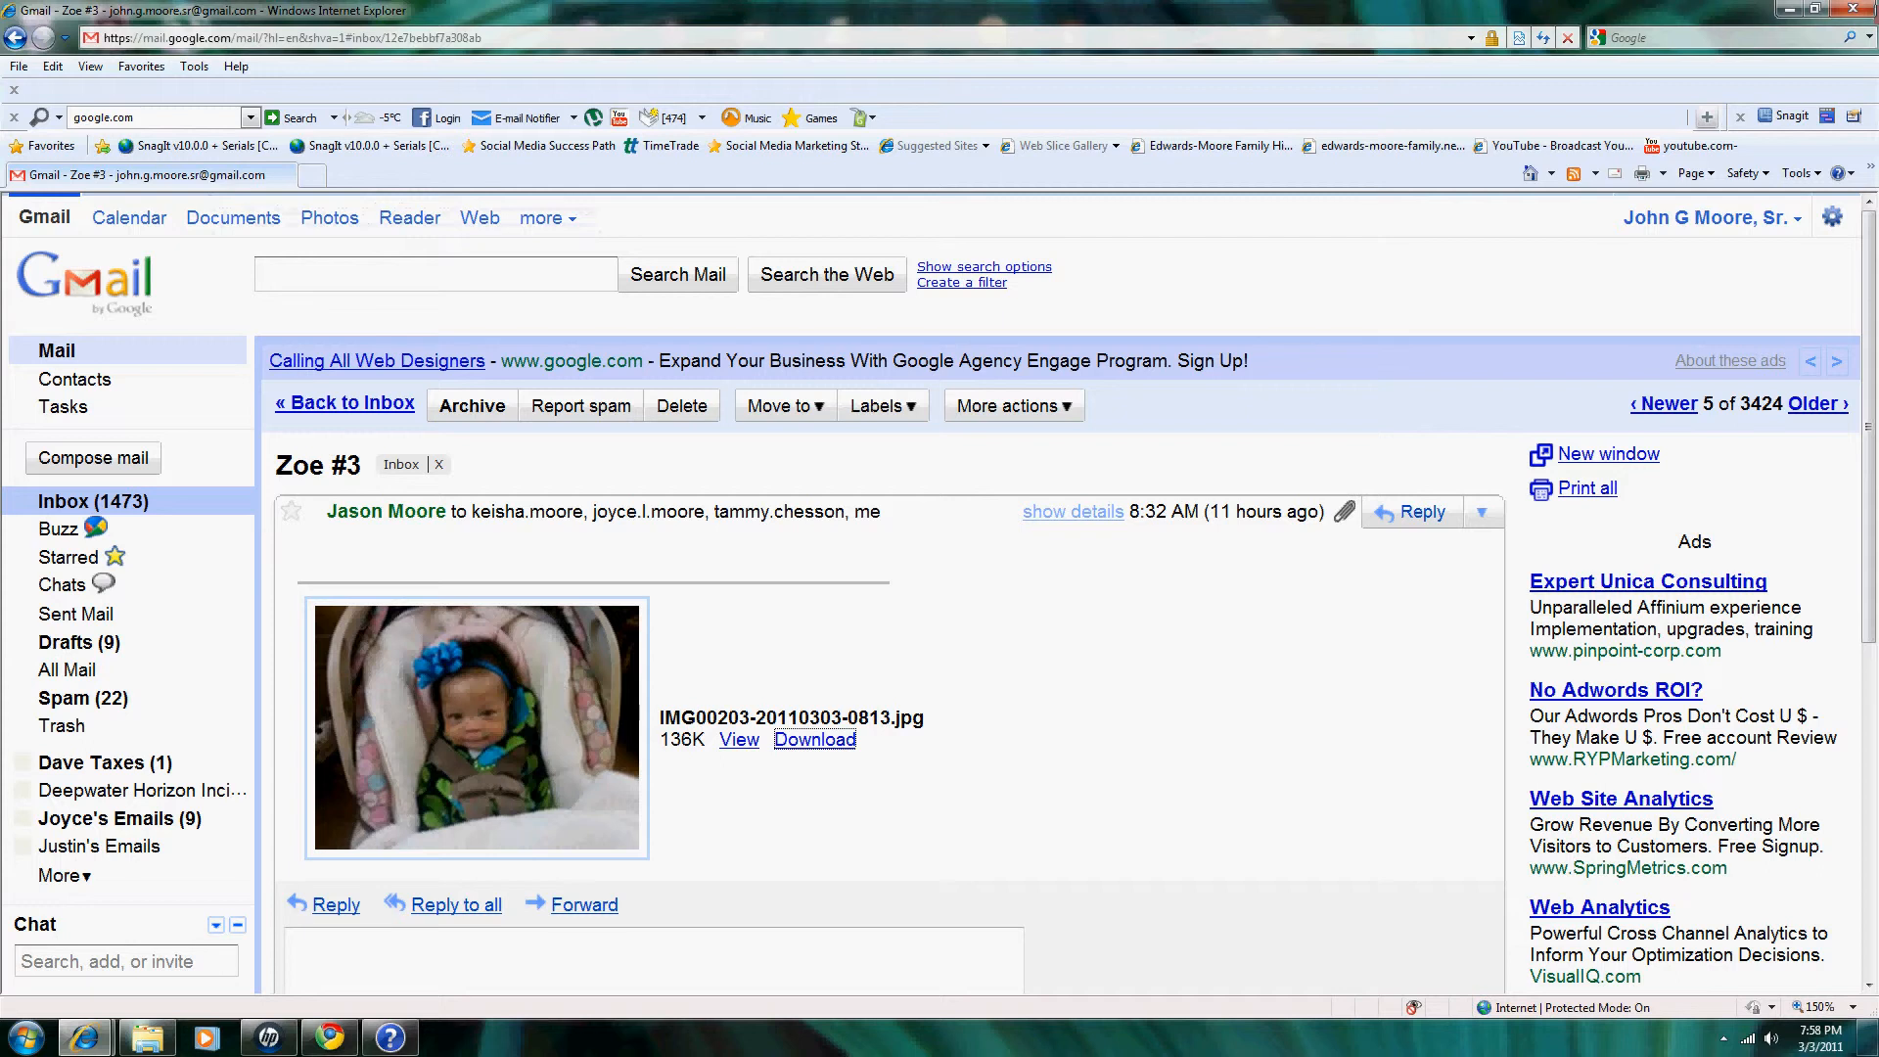
click(1389, 146)
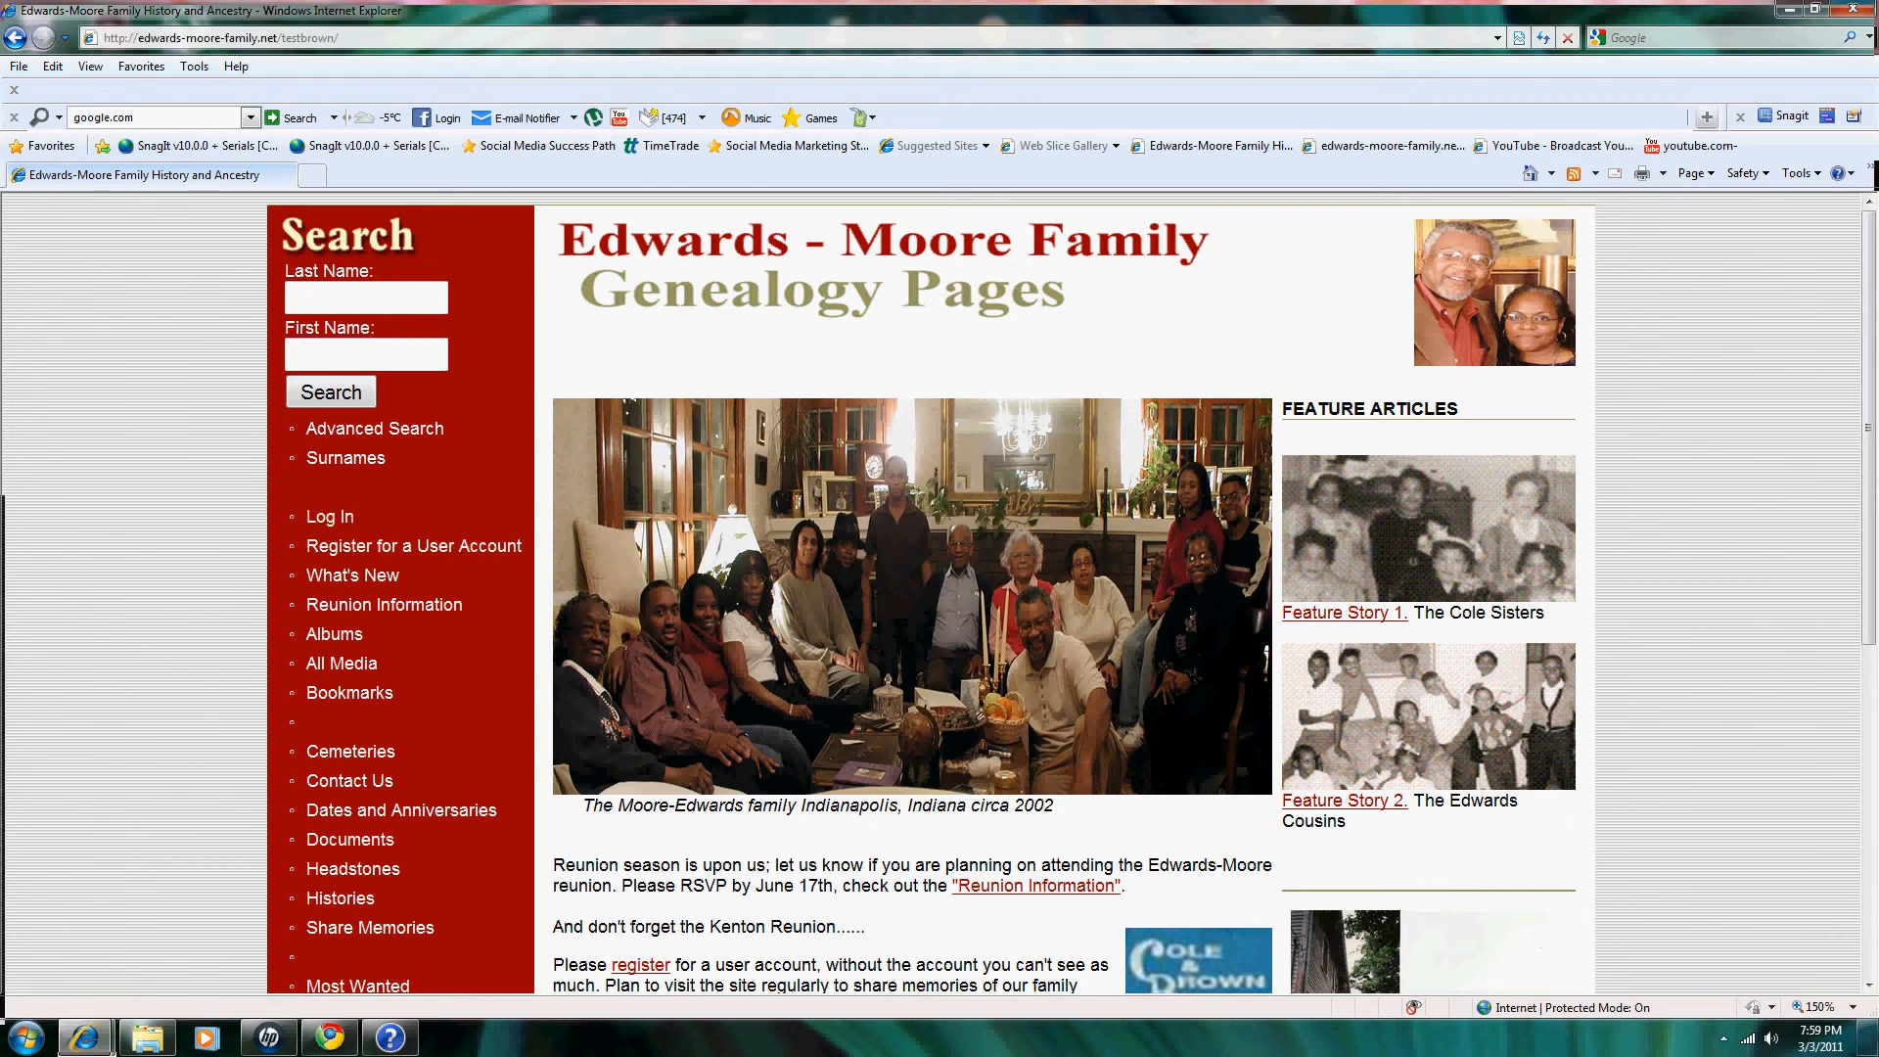
Step: Log in to the family site with the member's username and password
click(330, 515)
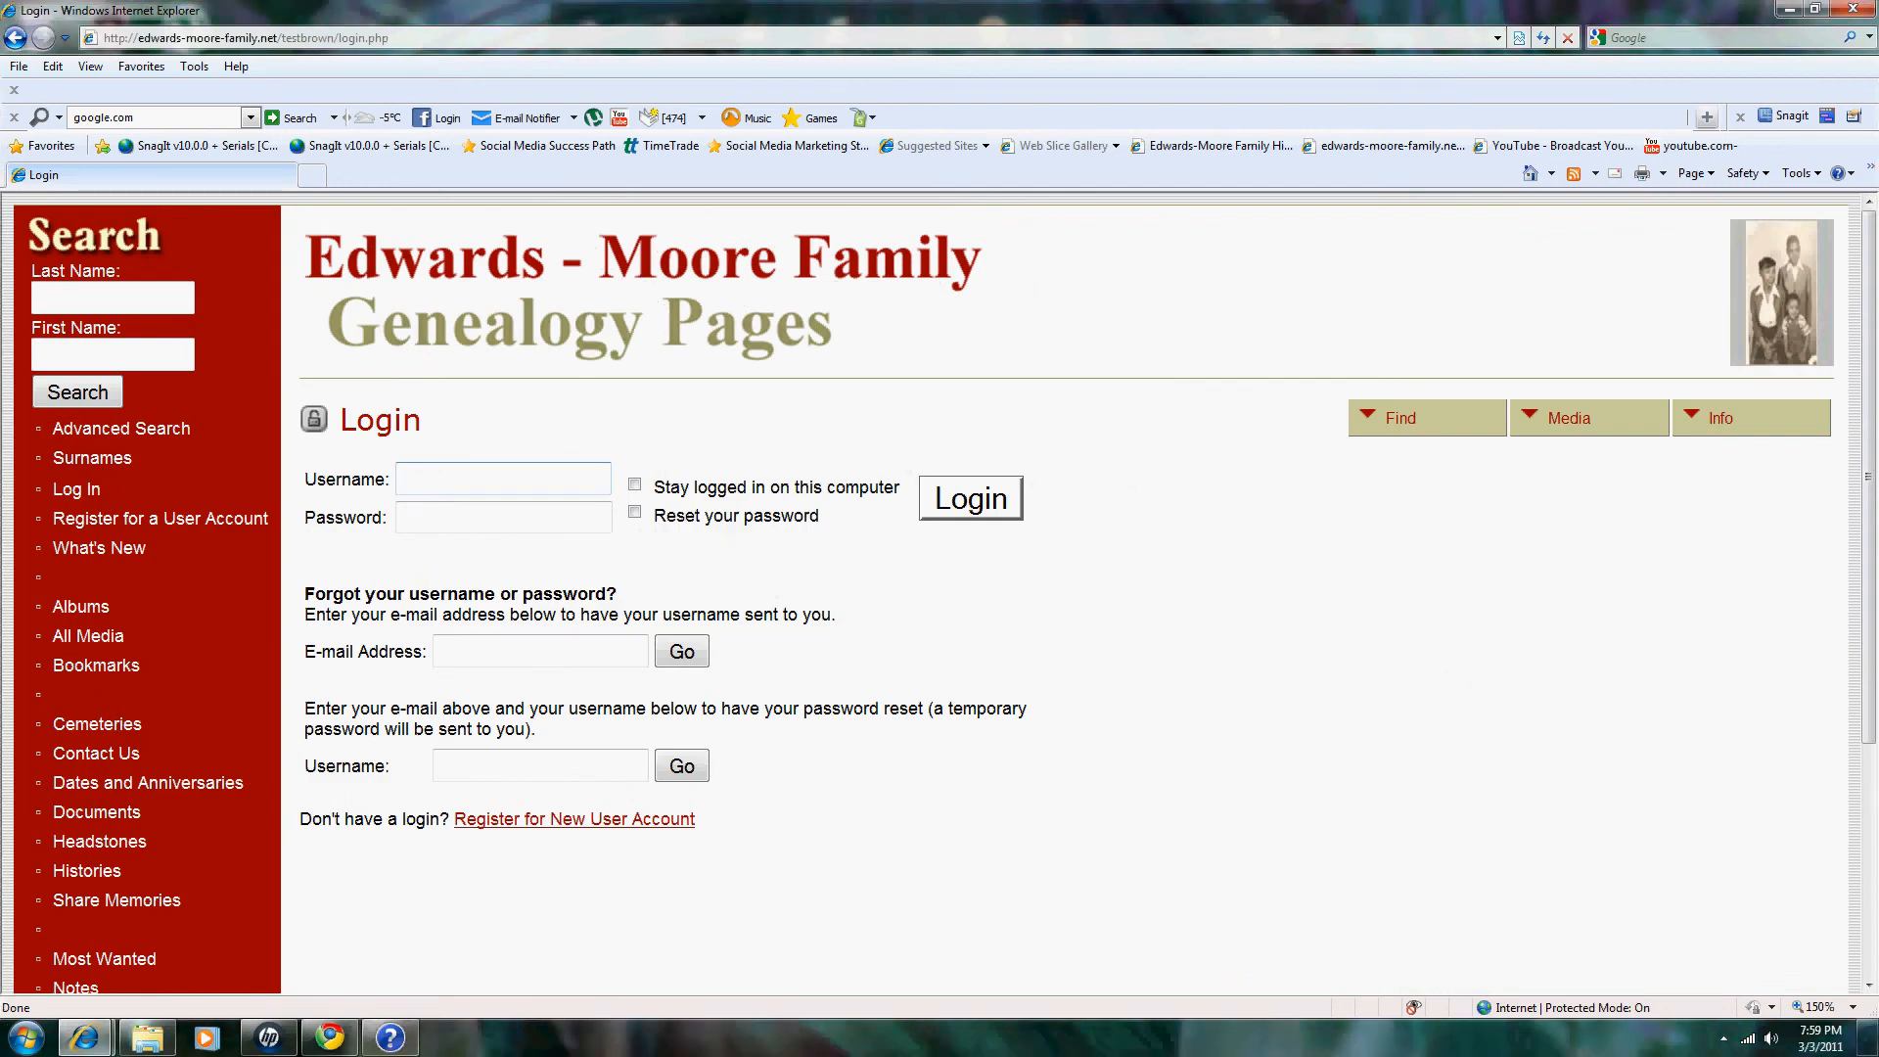
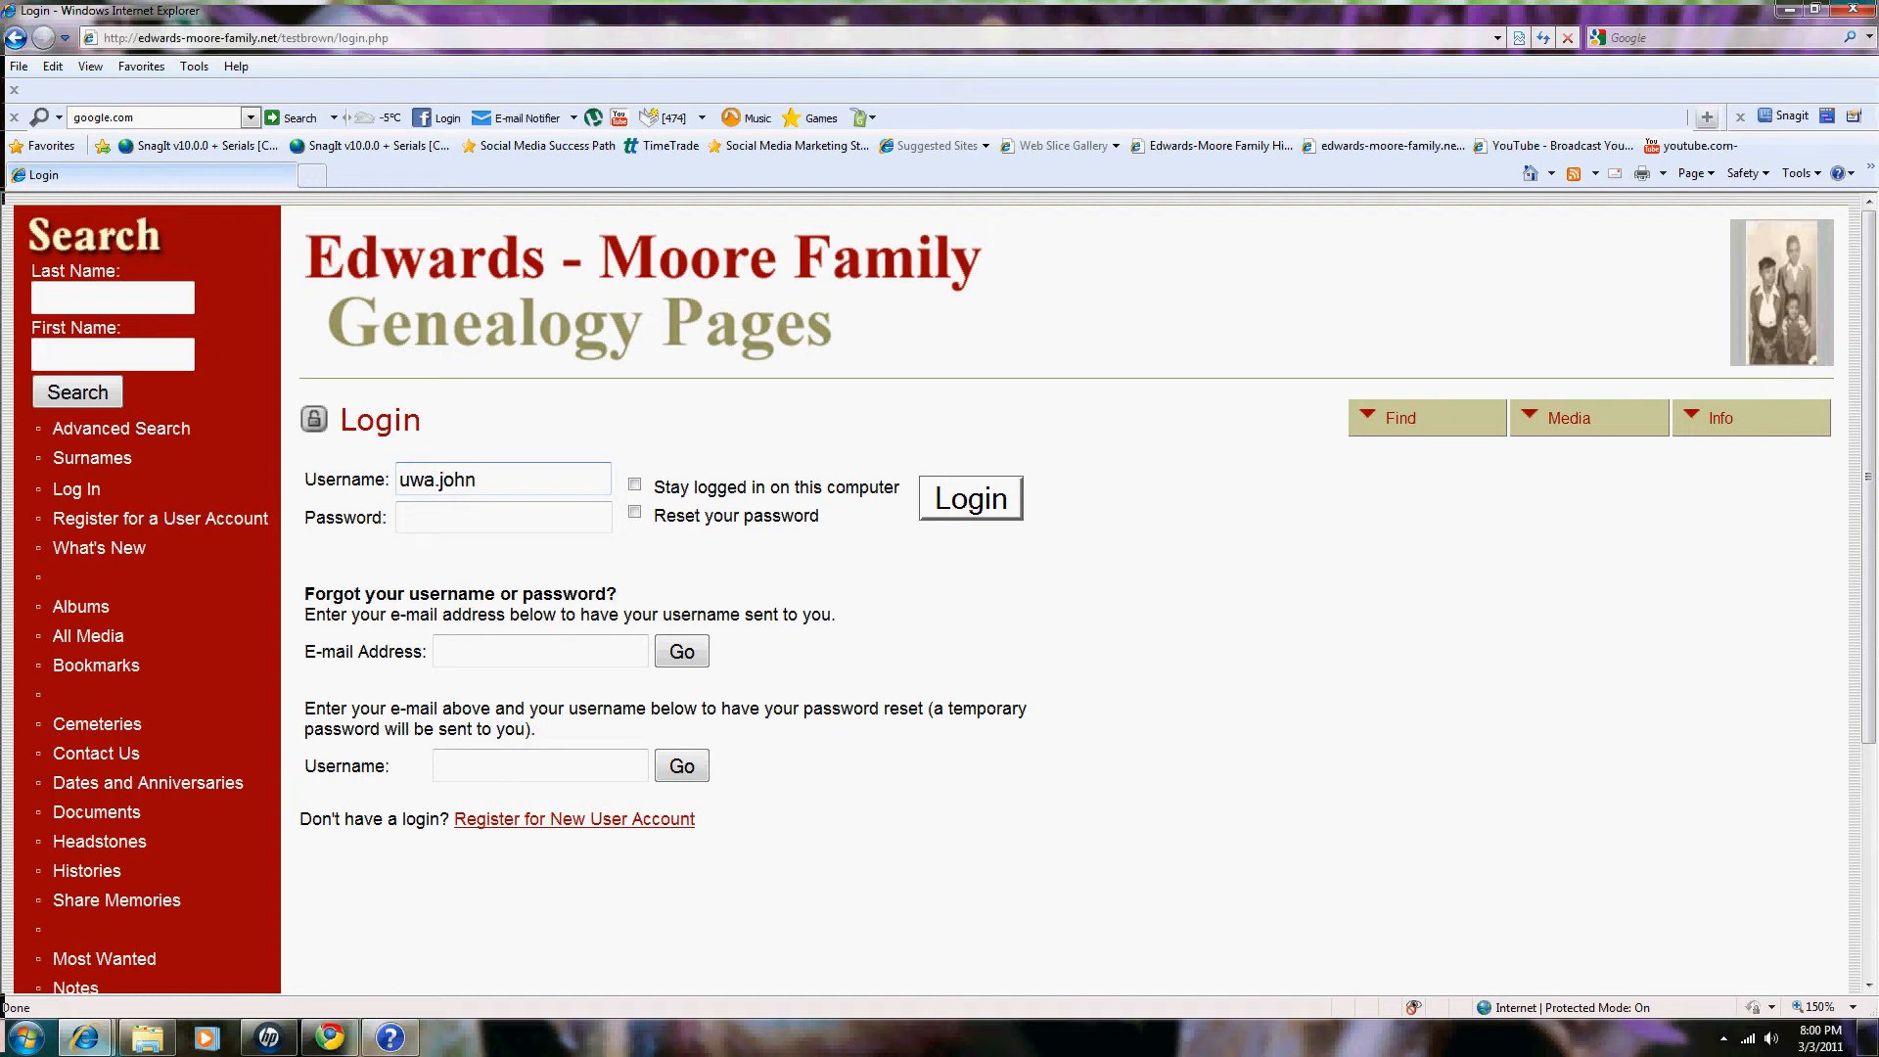
click(504, 517)
text(••••••)
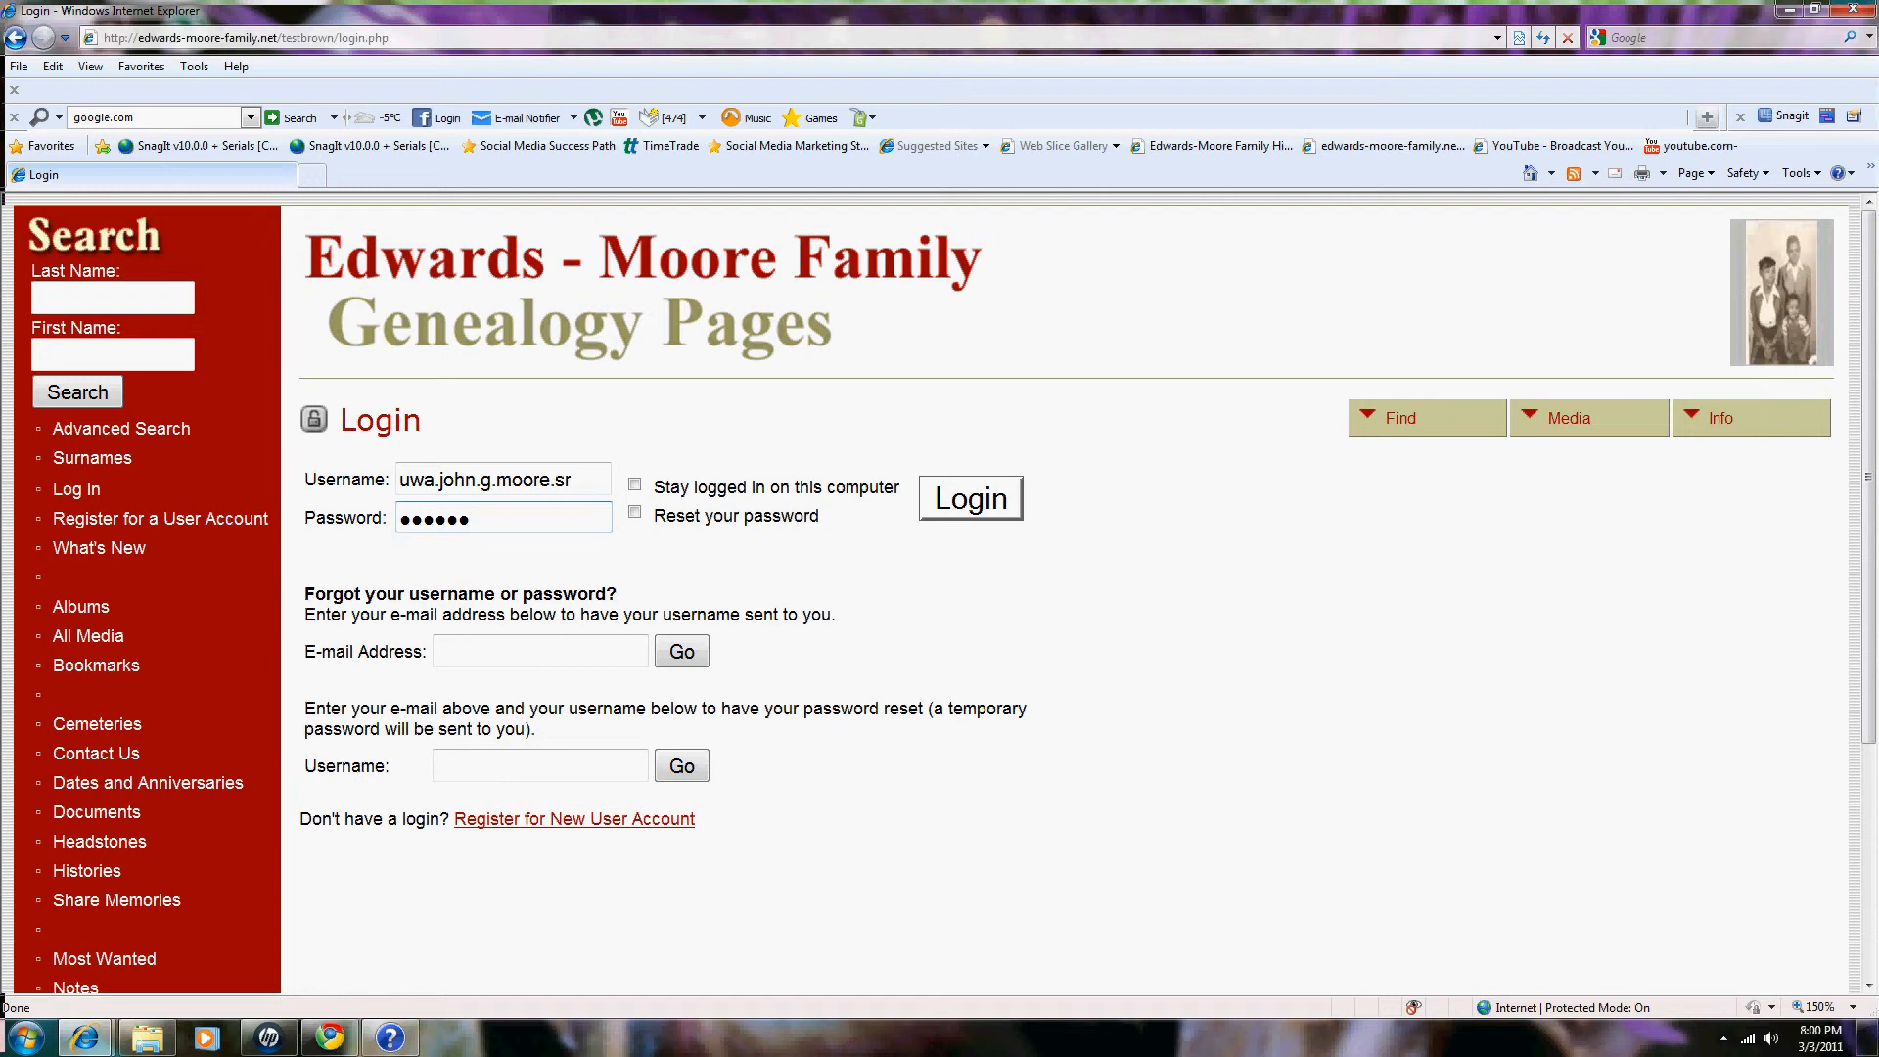
key(Return)
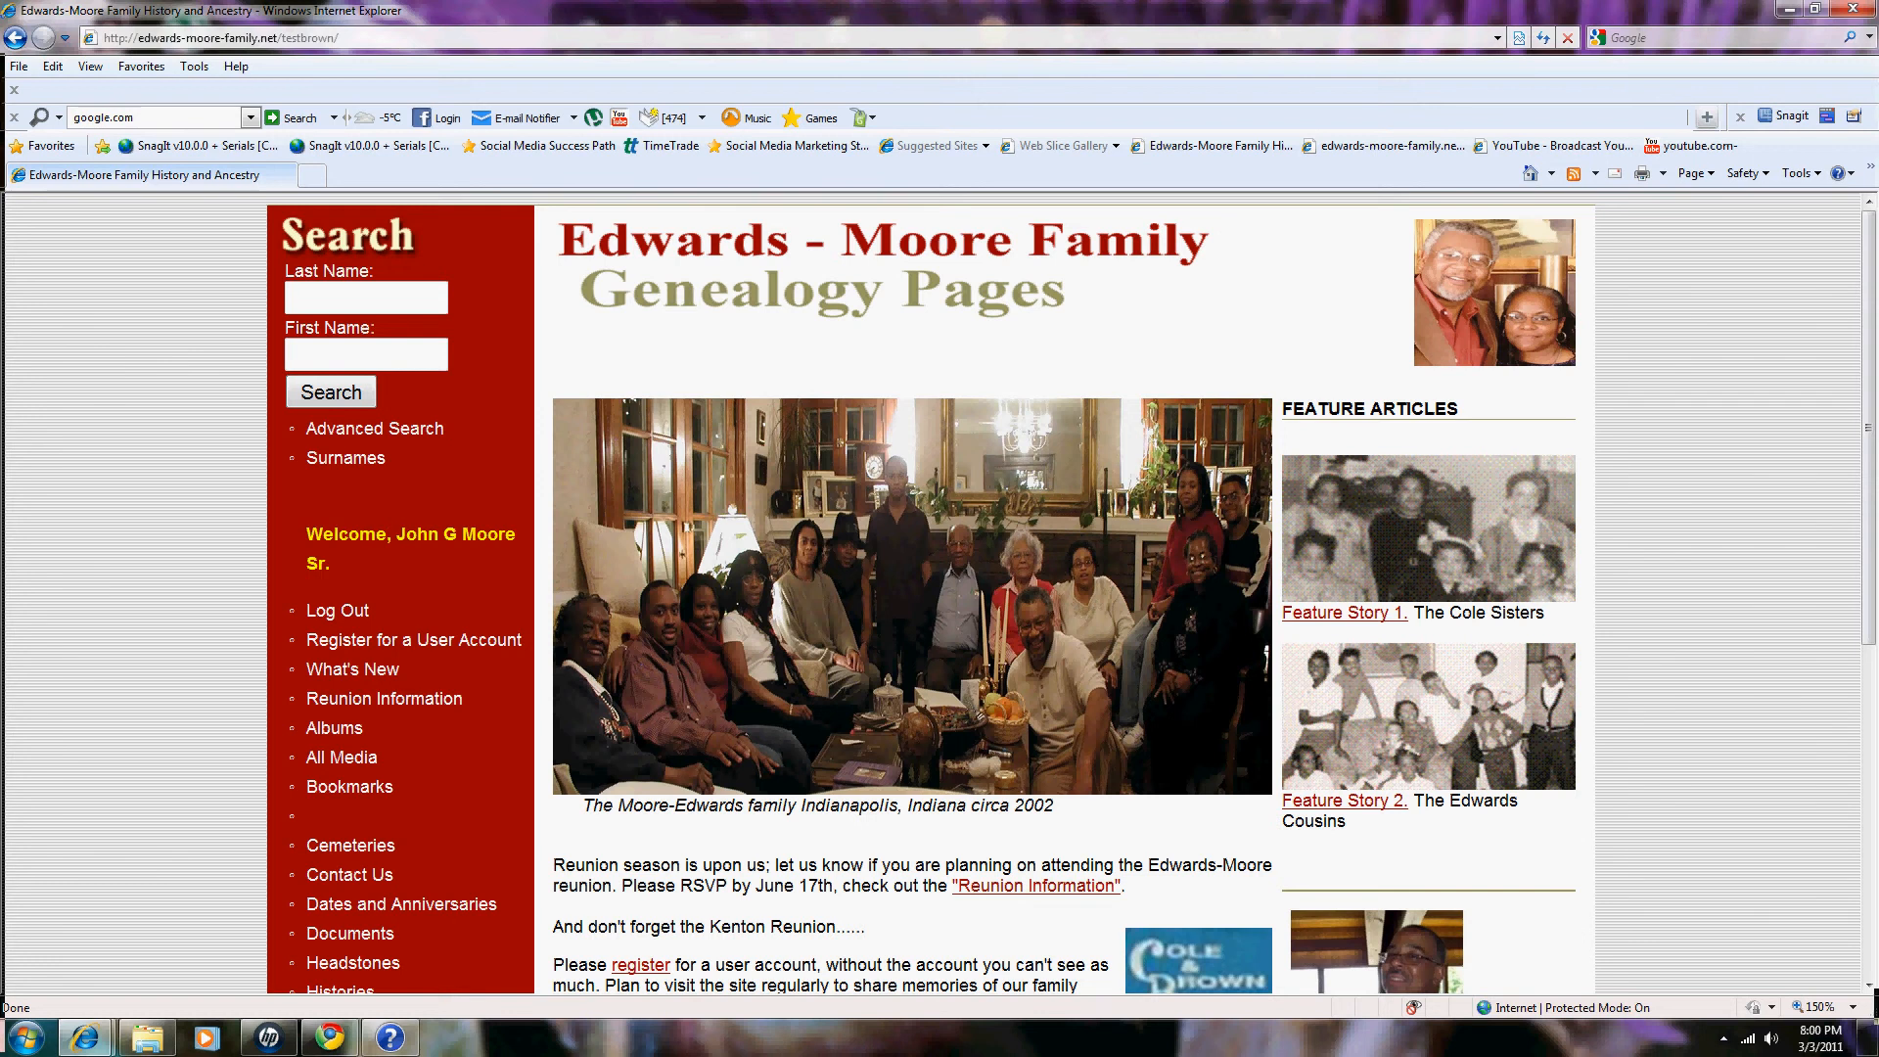
Step: Scroll through the signed-in home page to review its welcome and content
scroll(940, 587, down, 1)
scroll(940, 587, down, 4)
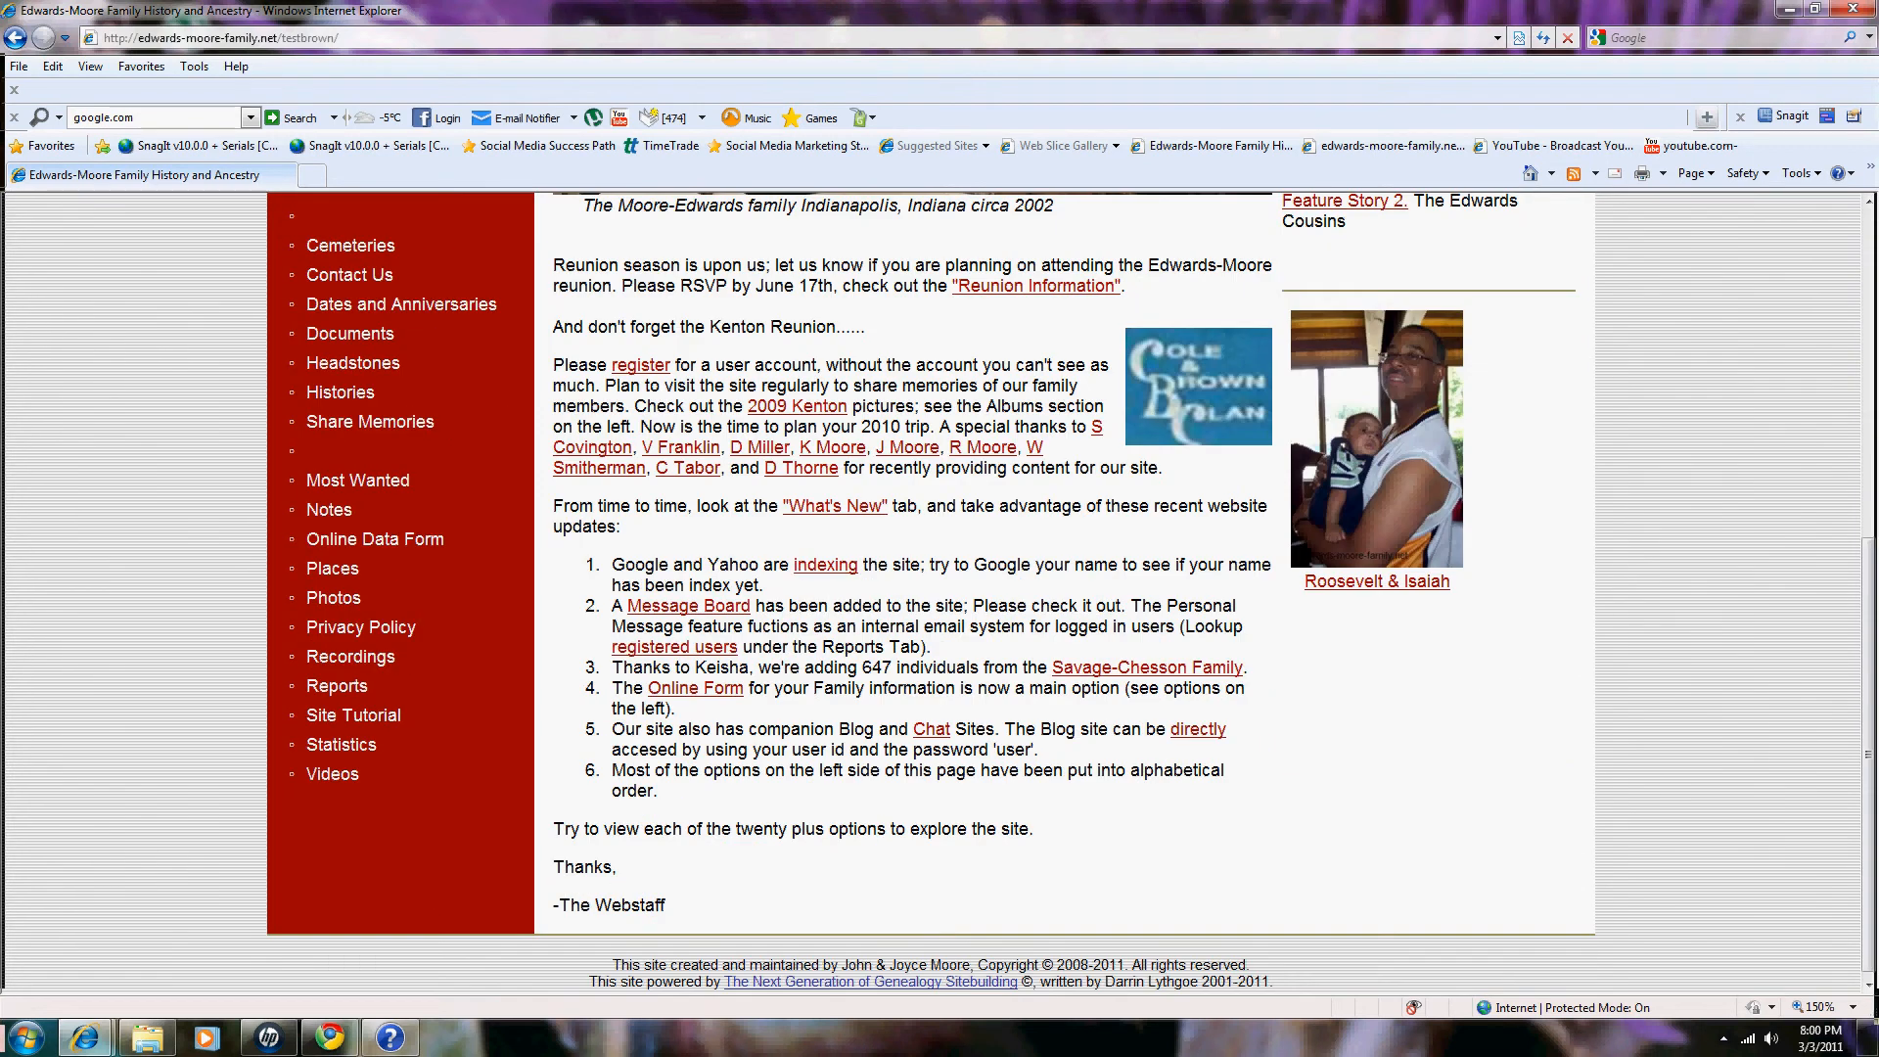
scroll(940, 587, up, 2)
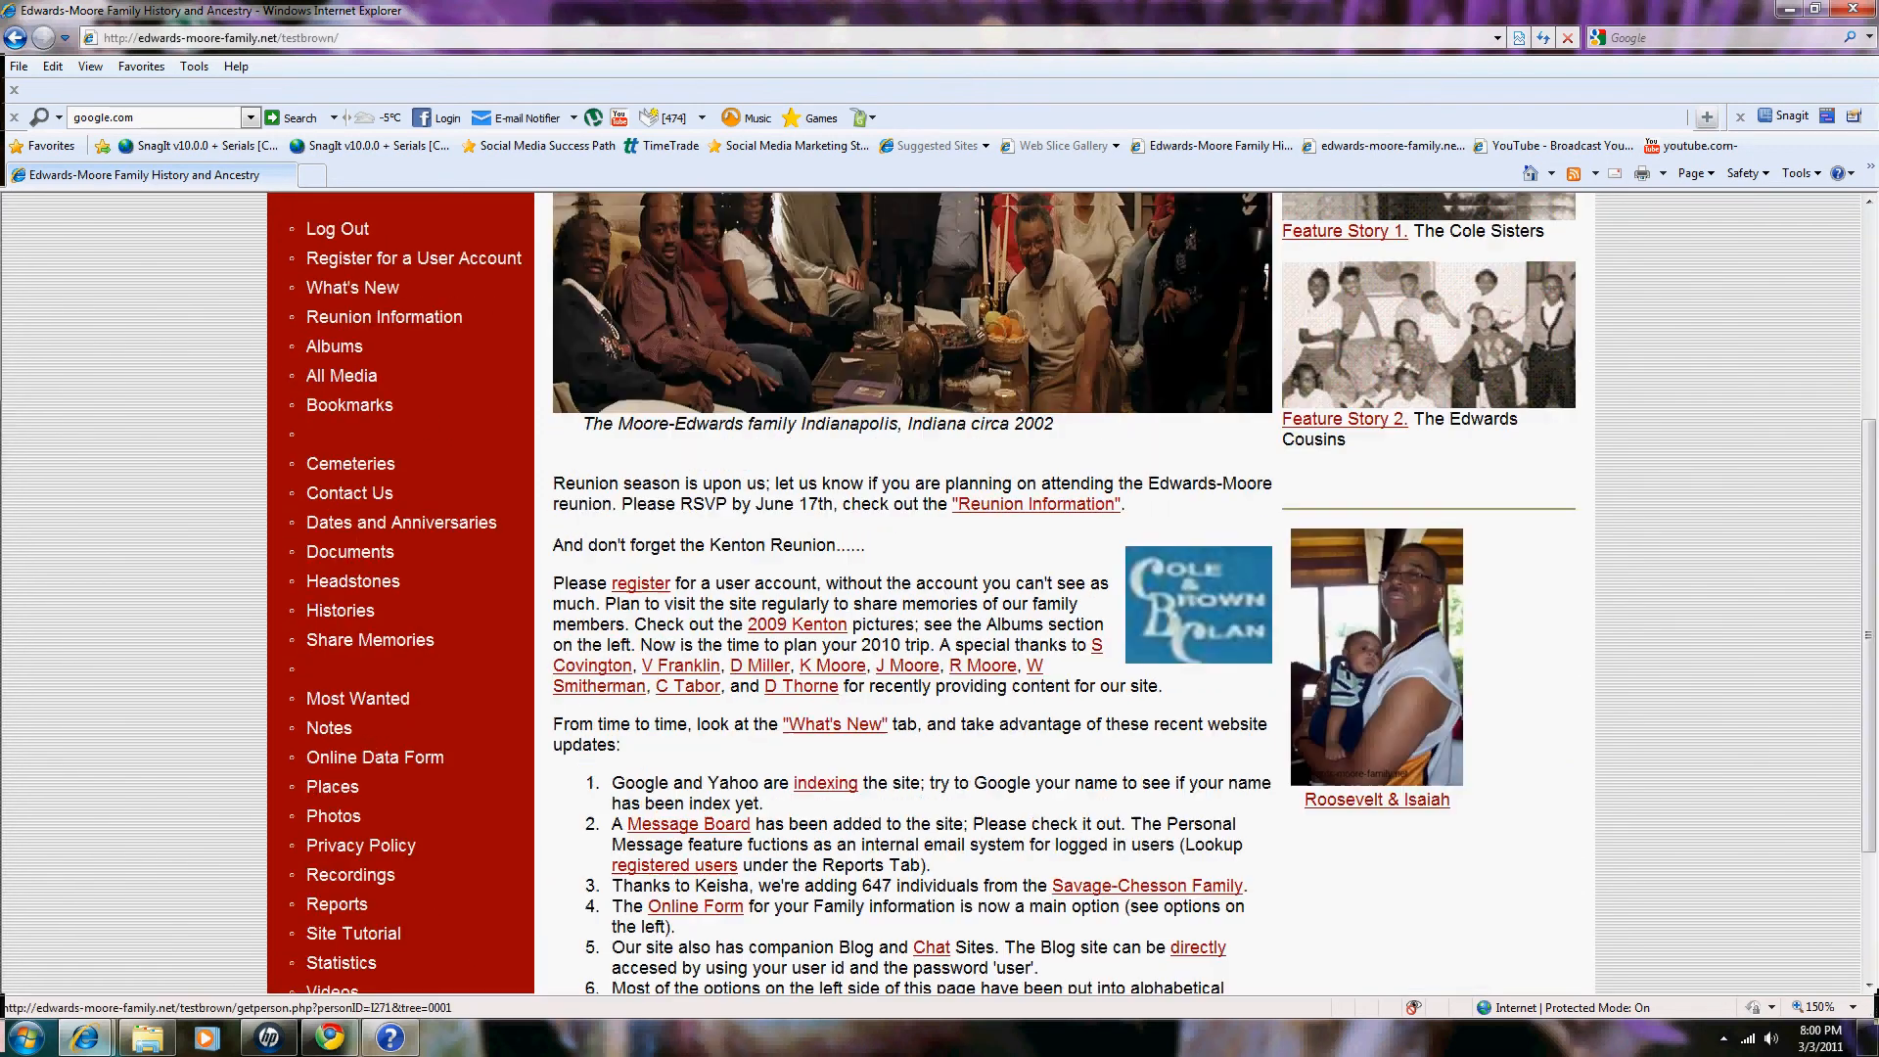
scroll(939, 587, up, 3)
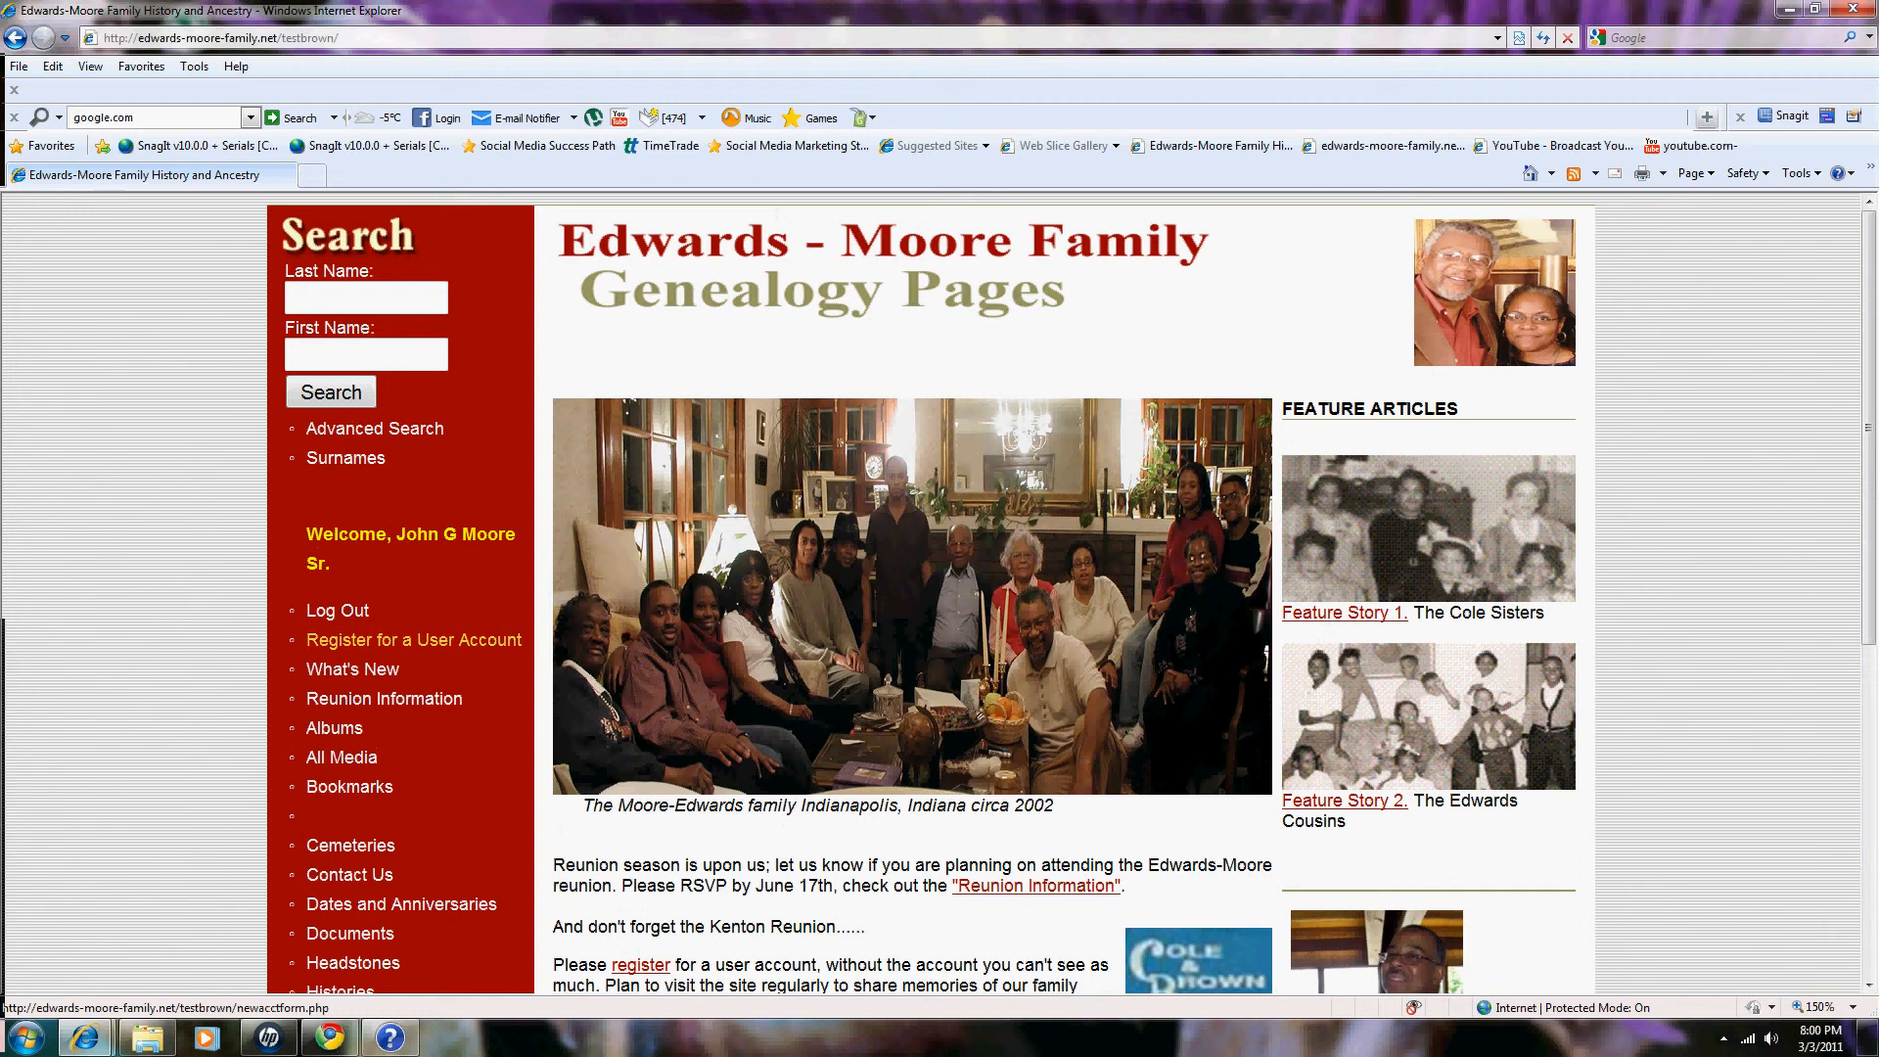
scroll(411, 639, down, 1)
scroll(910, 587, down, 5)
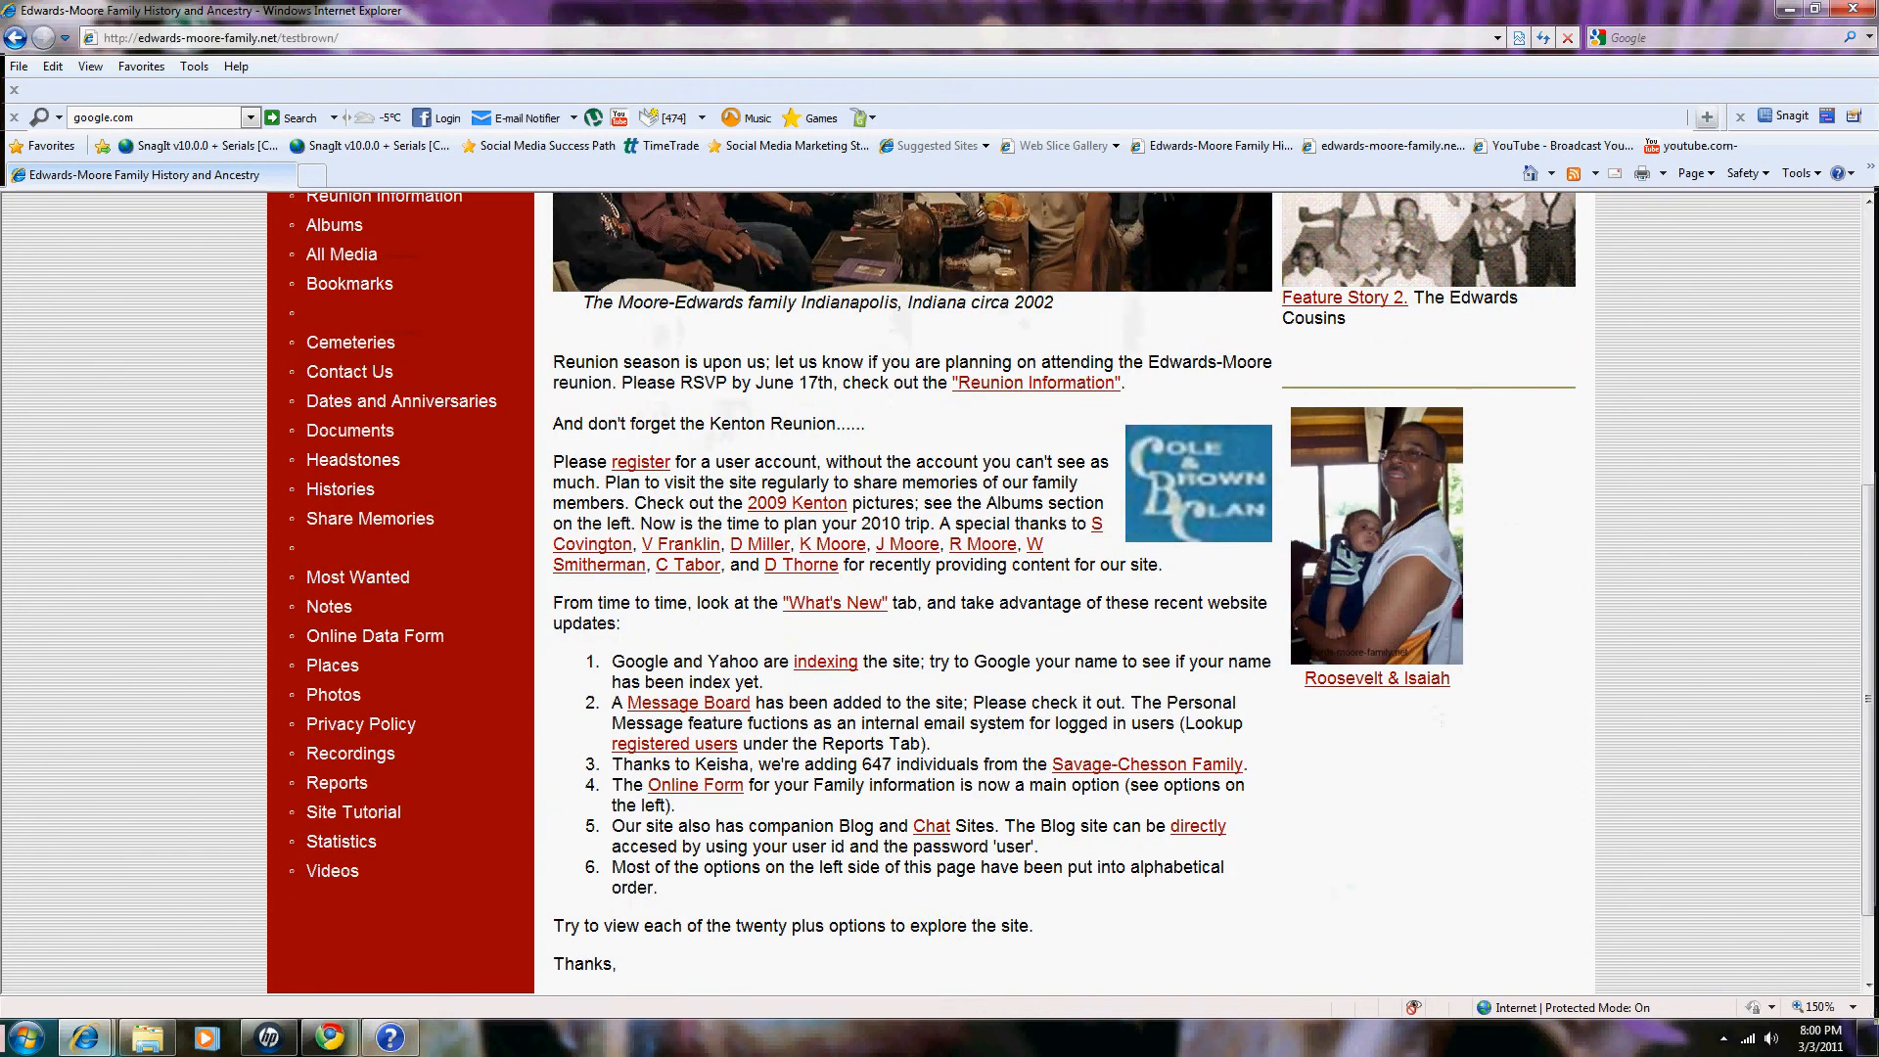
scroll(910, 587, up, 6)
scroll(910, 588, down, 4)
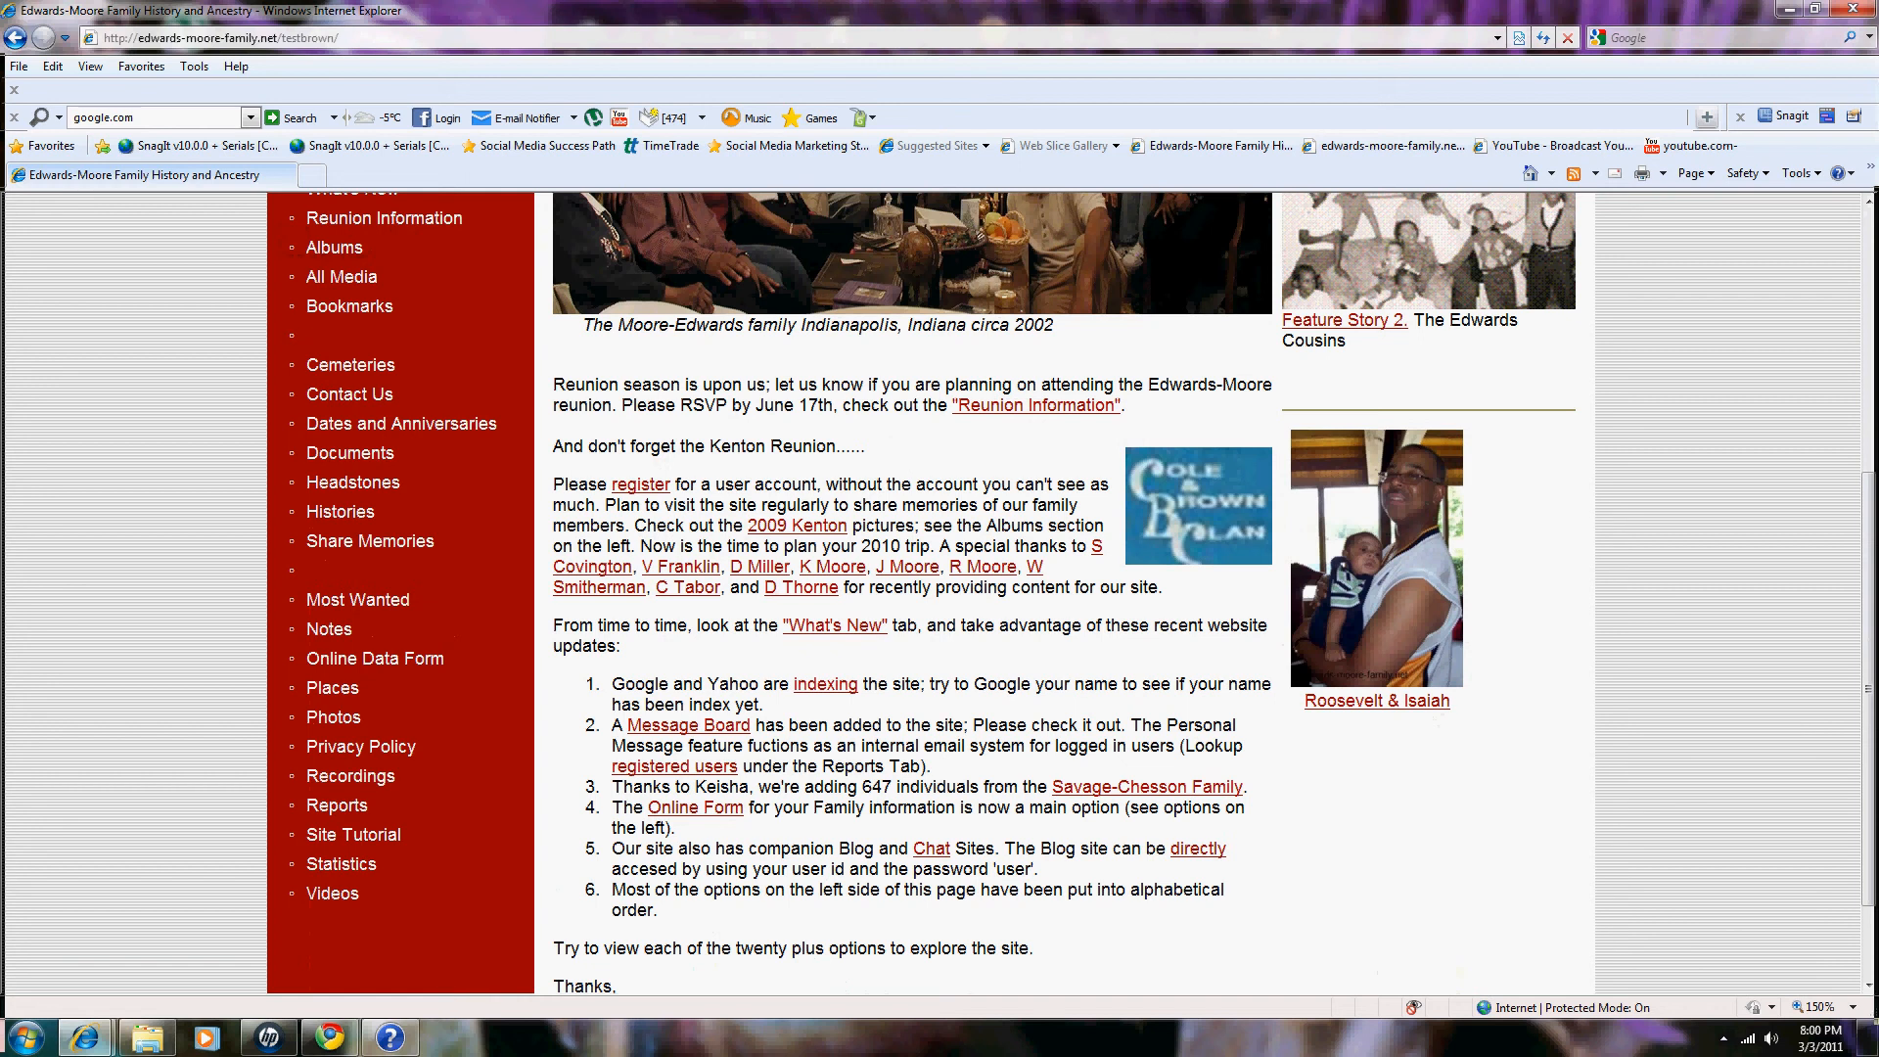
scroll(911, 587, up, 3)
scroll(910, 588, up, 2)
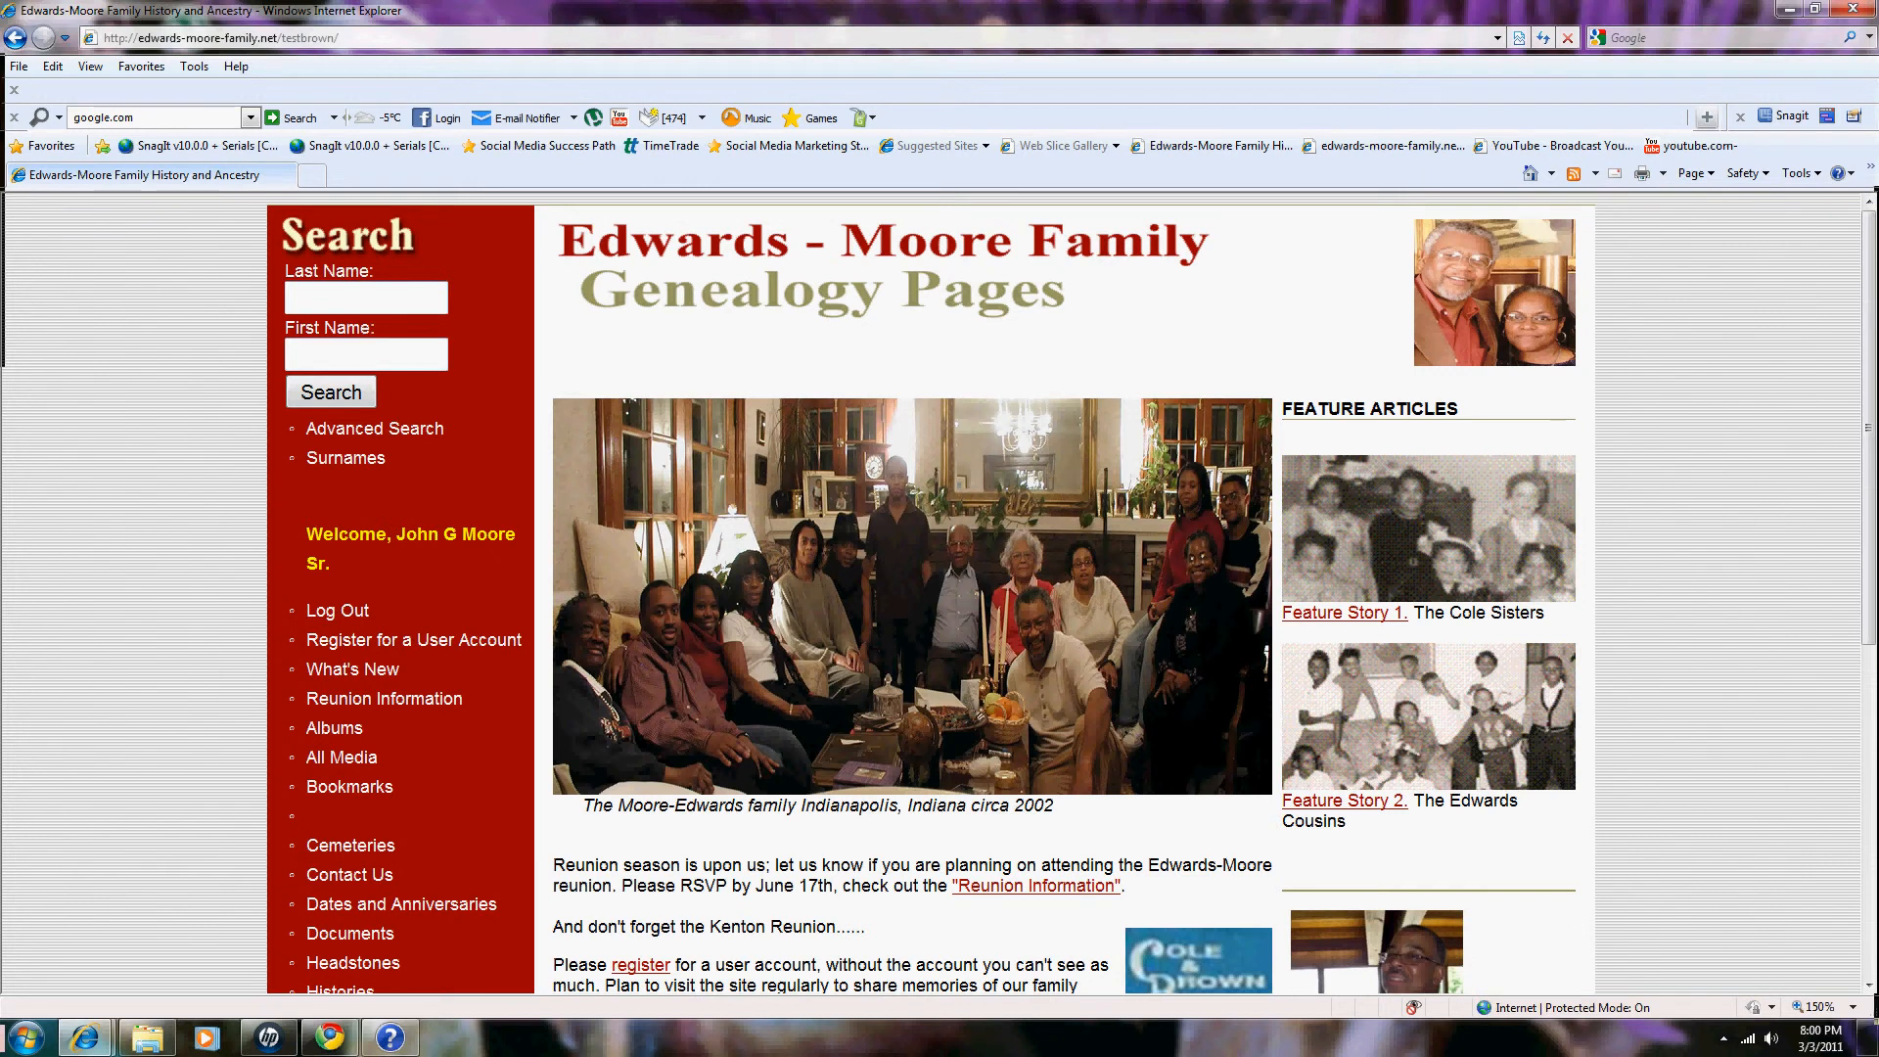
click(366, 298)
text(moore)
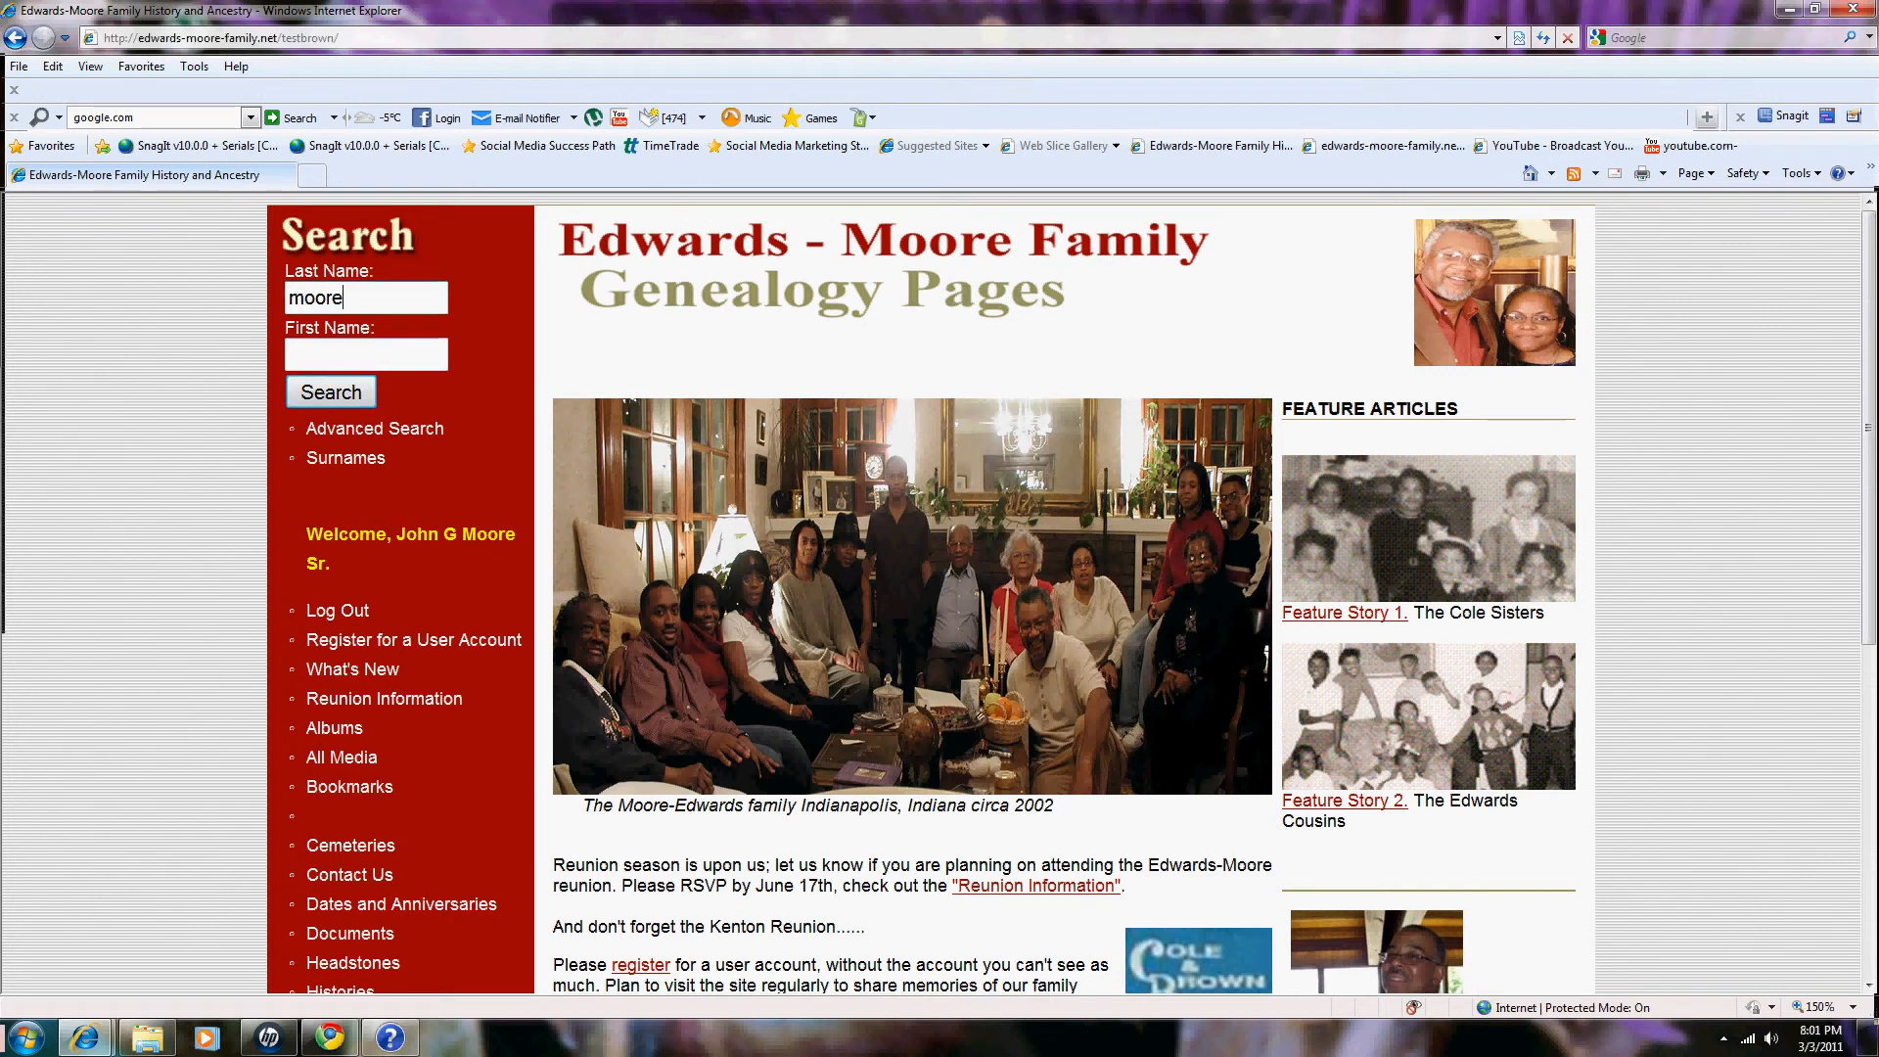
click(366, 354)
text(z)
key(Return)
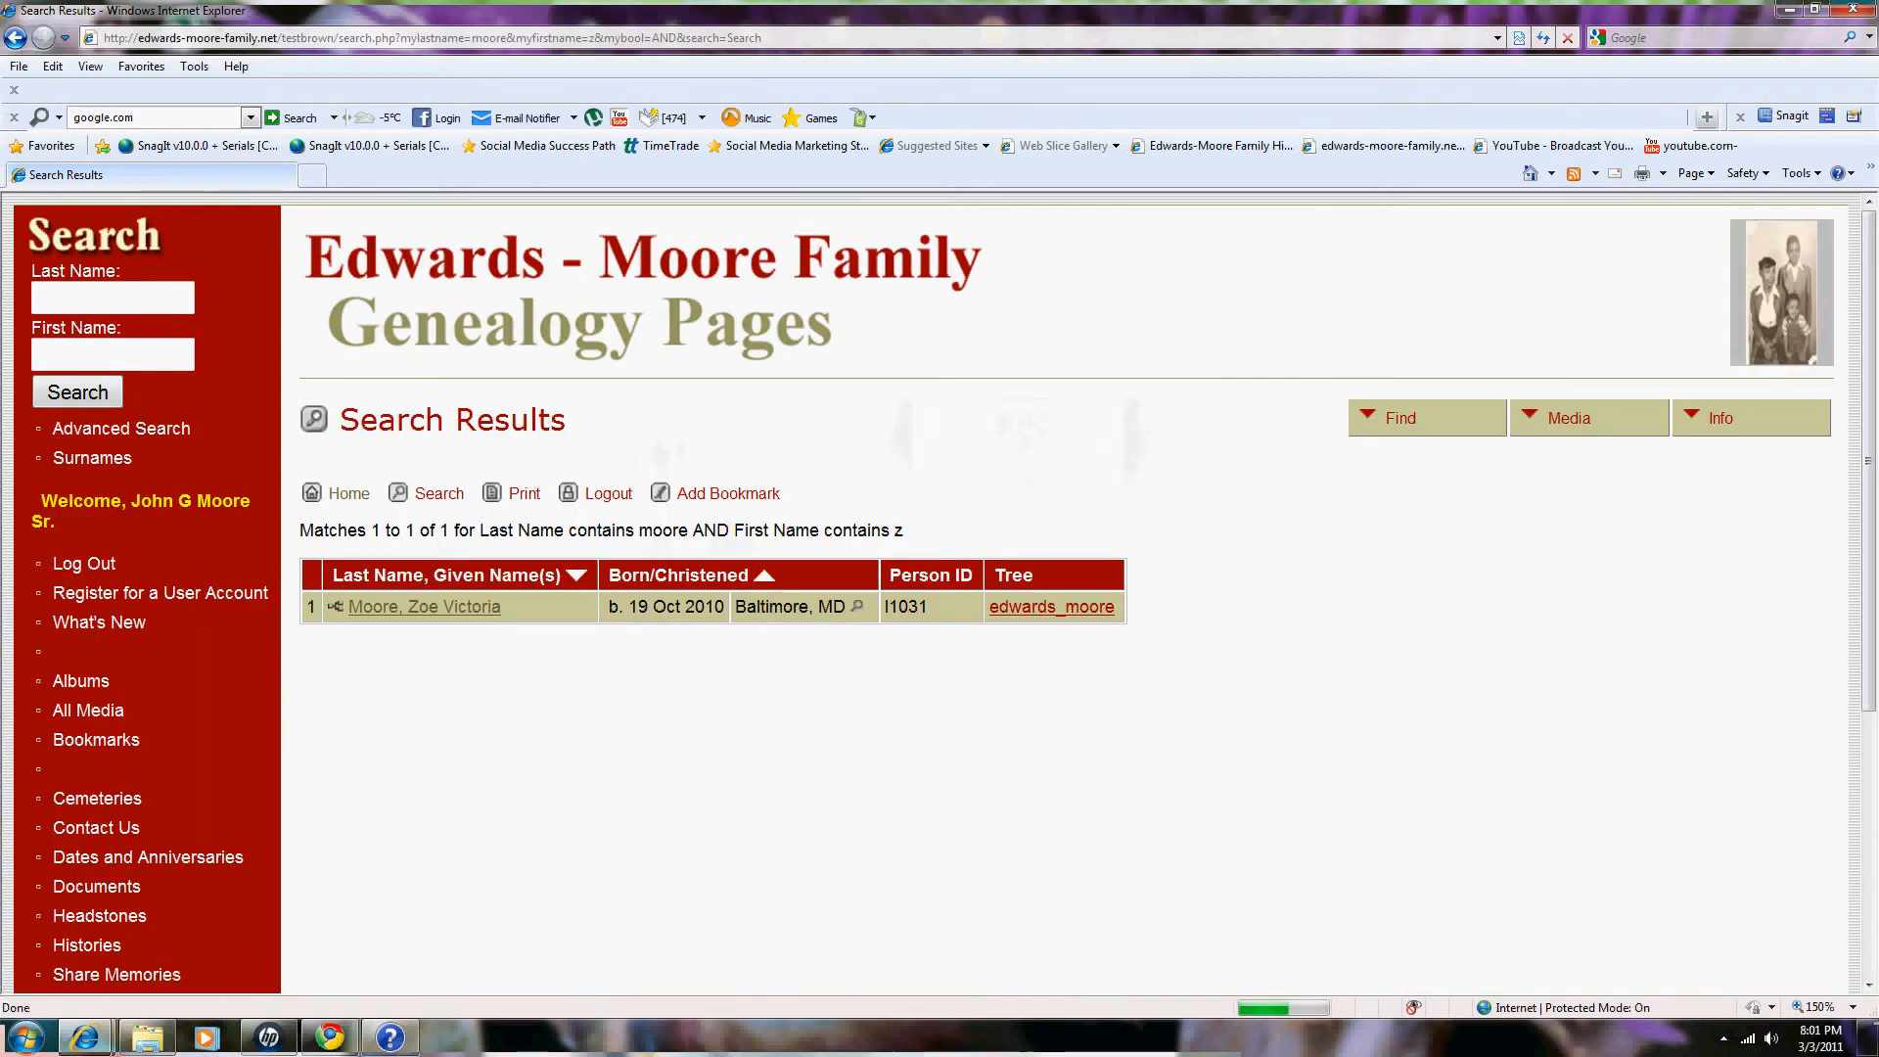
click(424, 607)
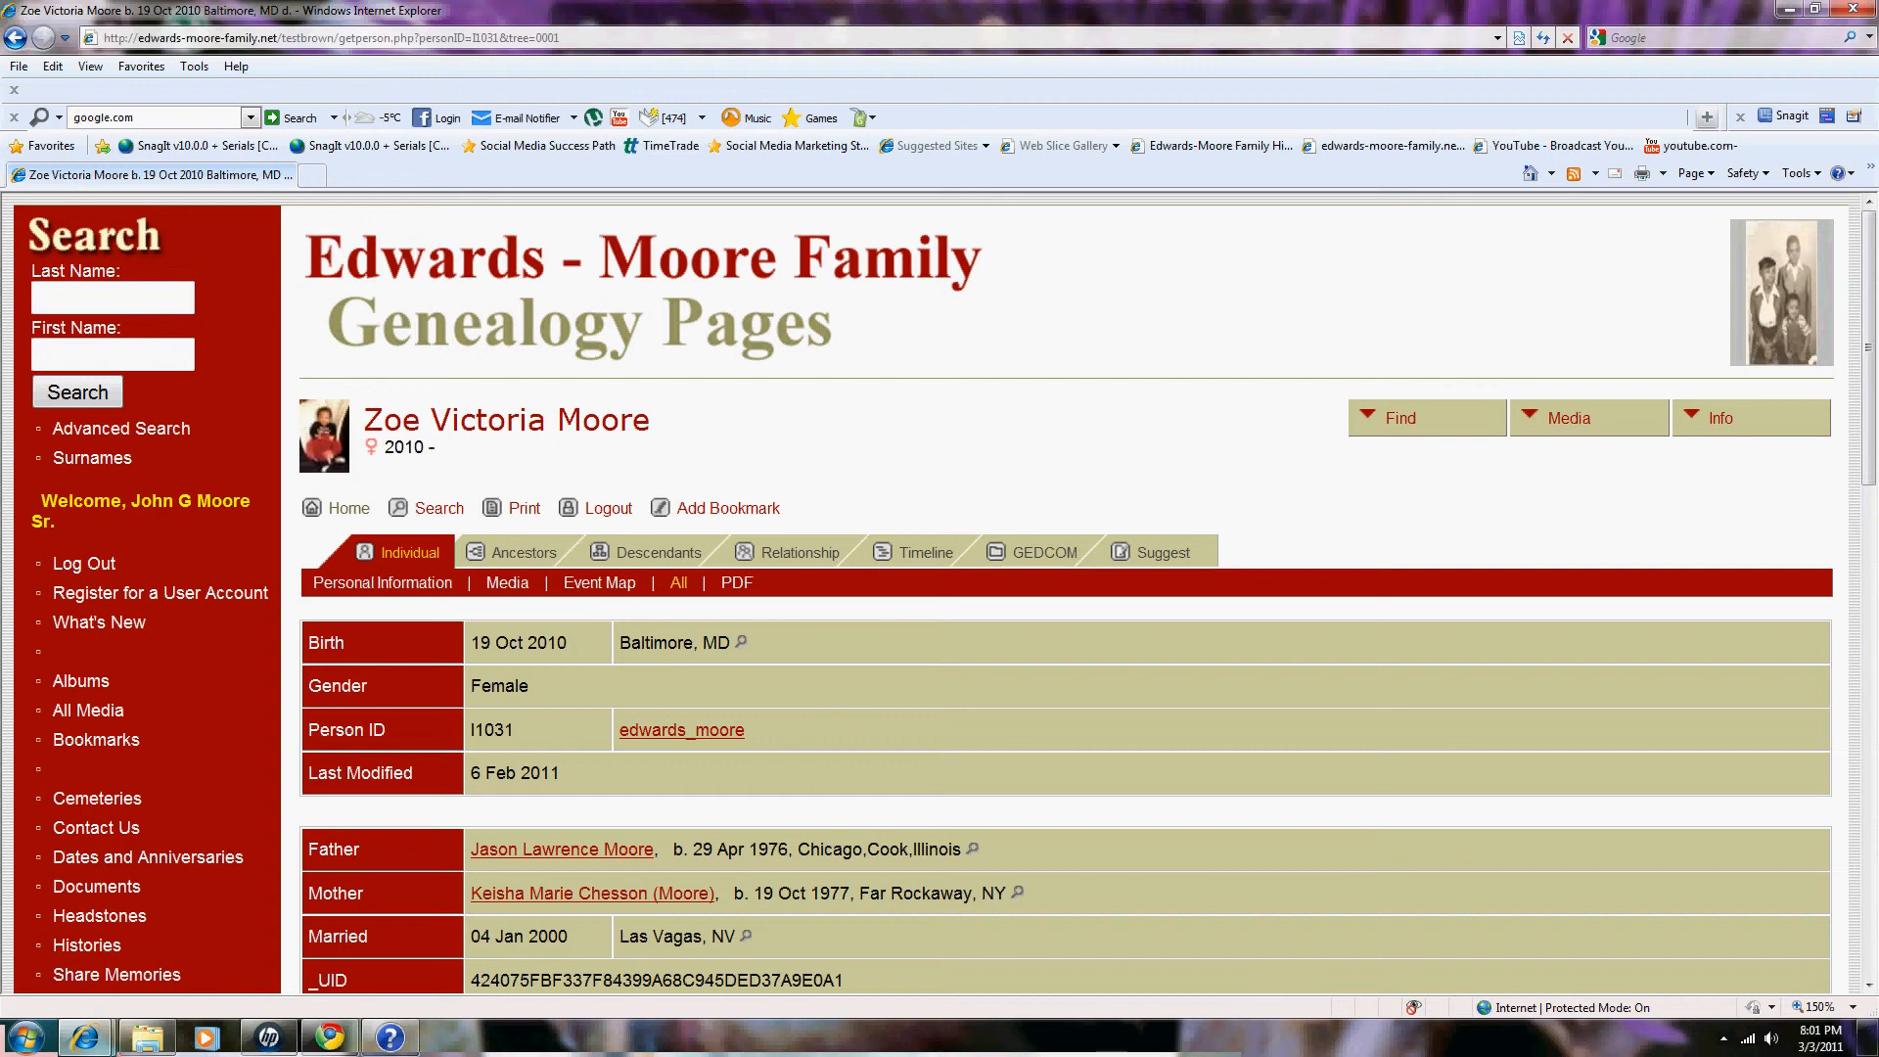
scroll(1066, 588, down, 3)
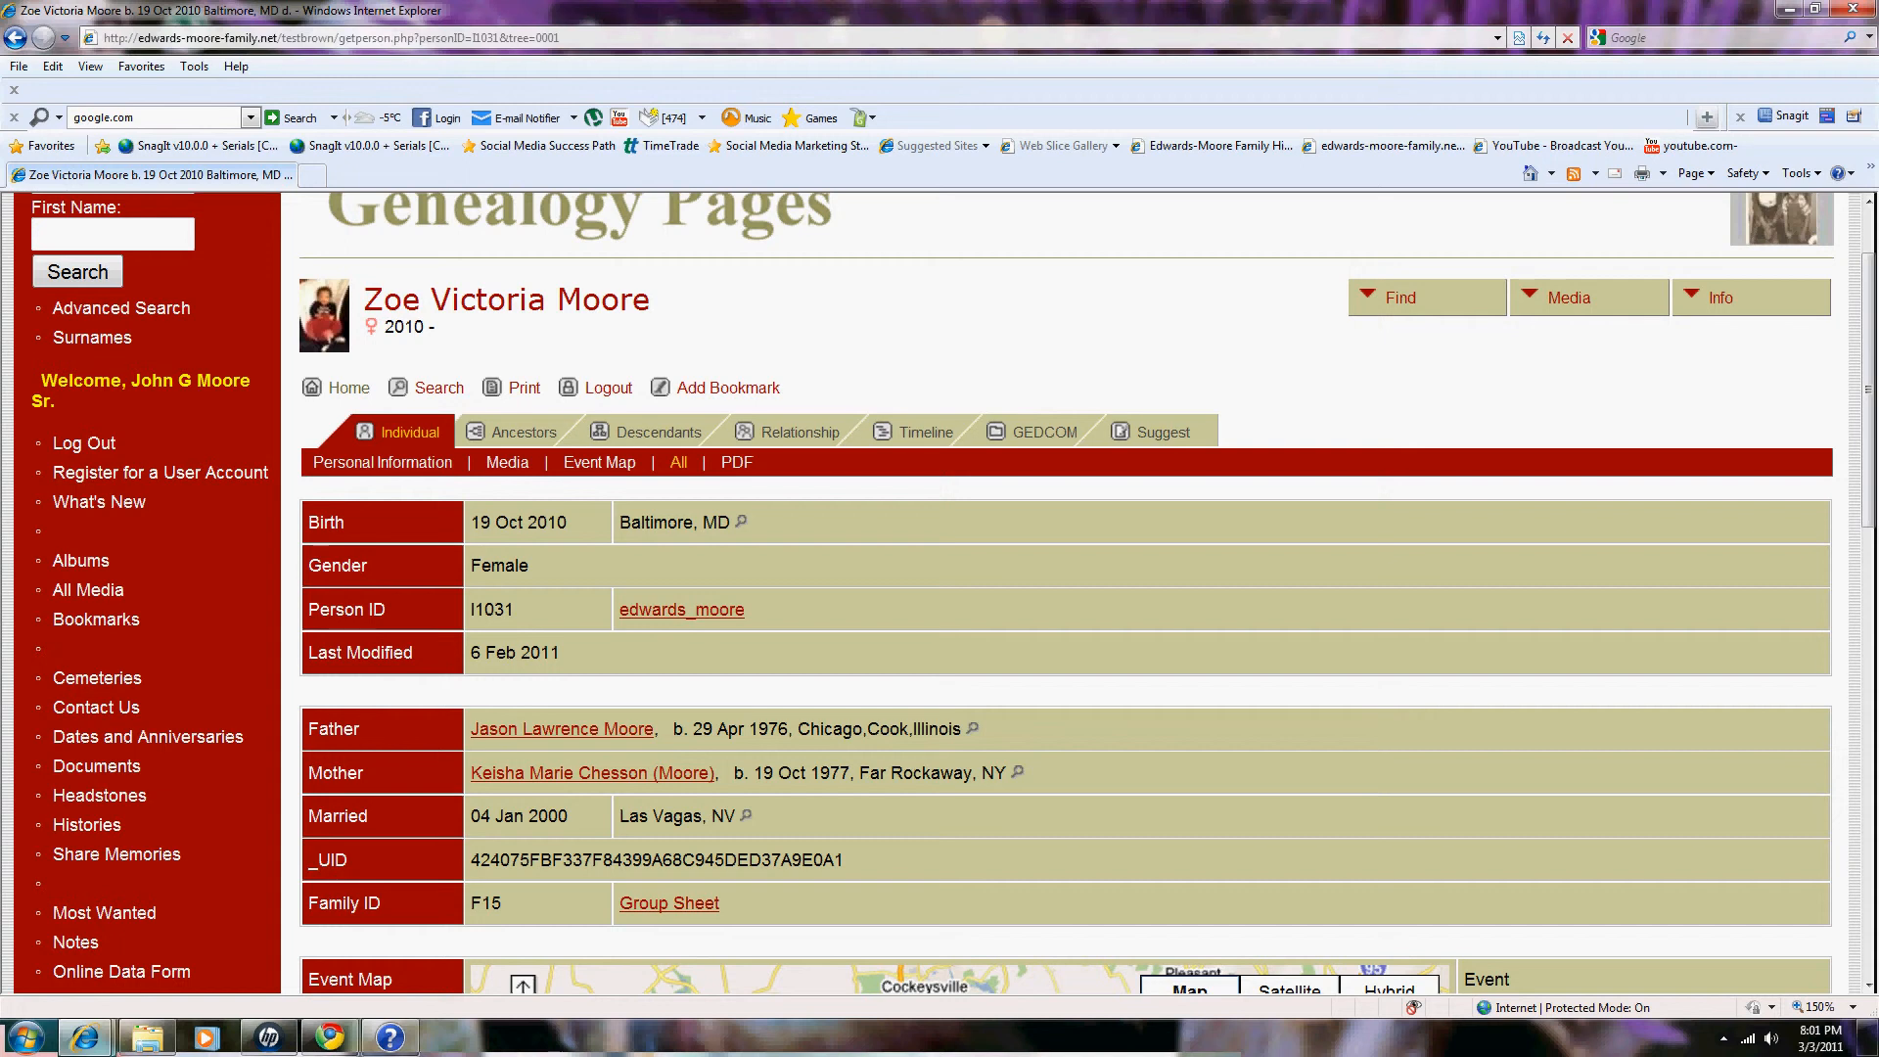
scroll(1066, 587, down, 5)
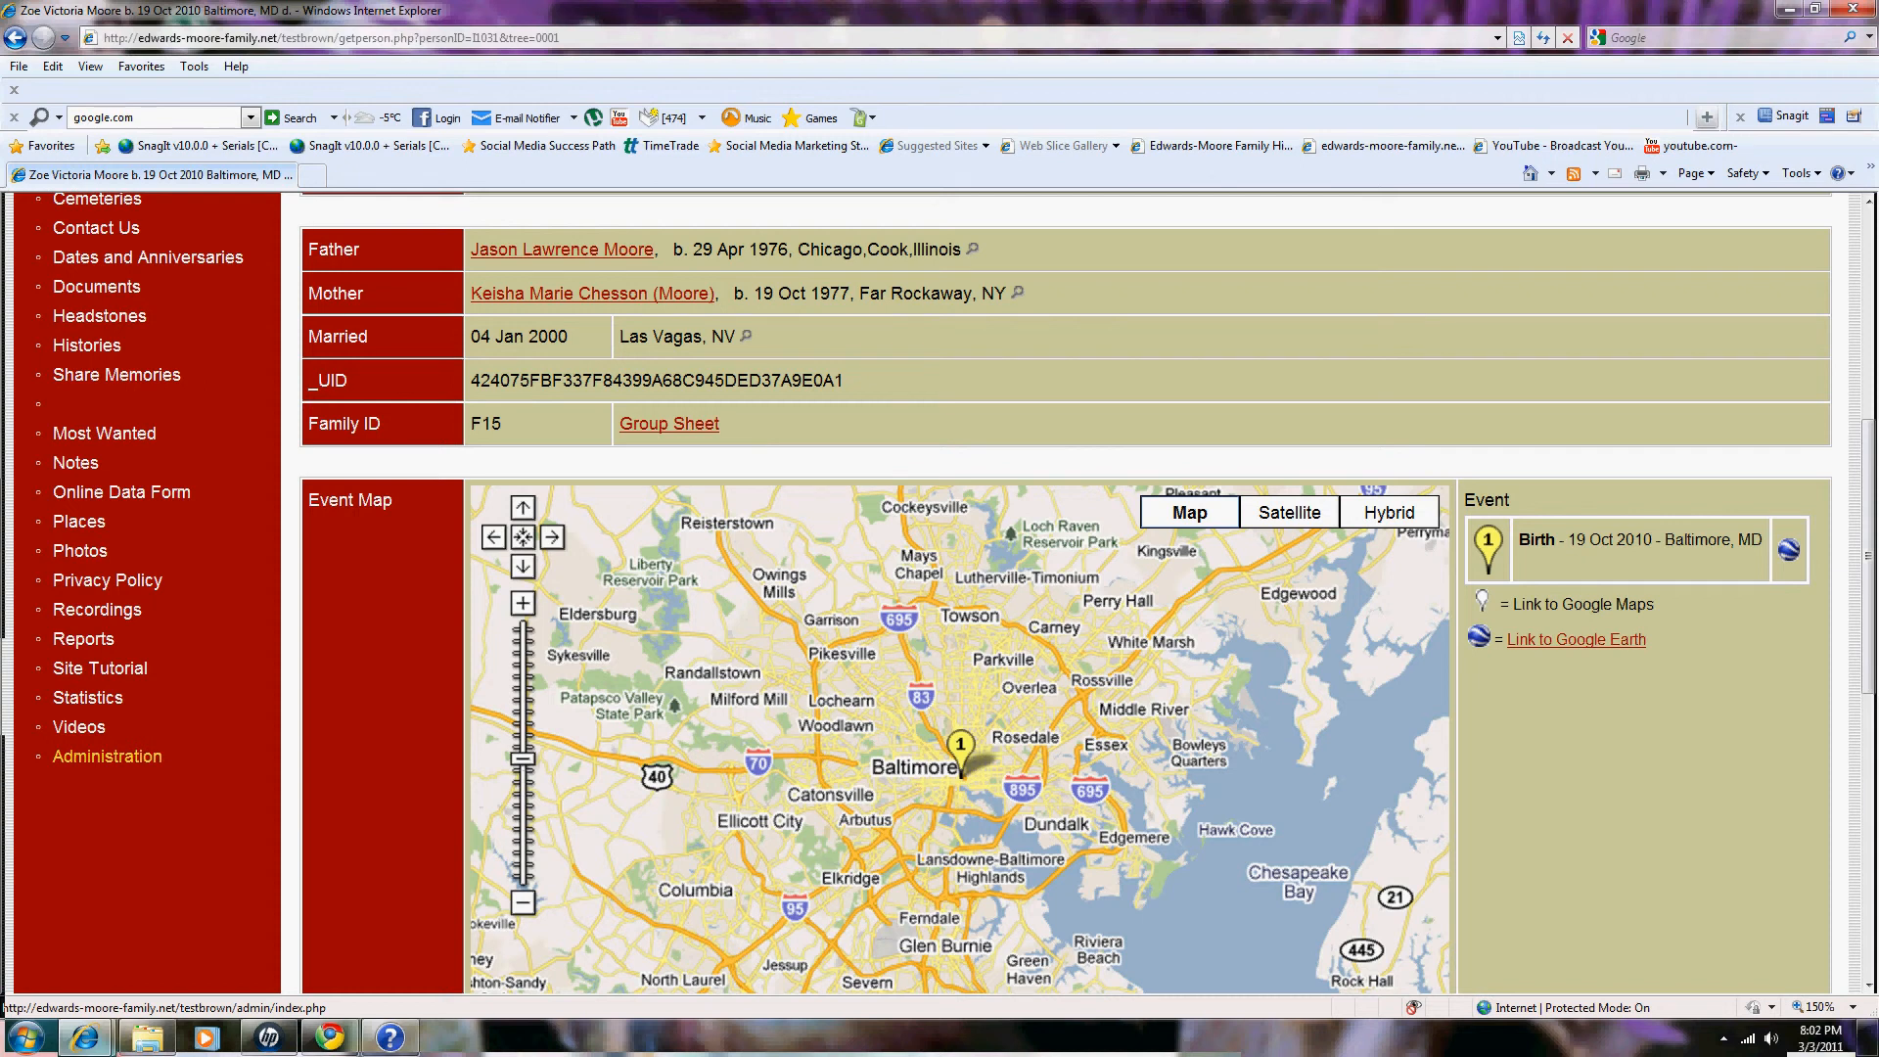
Step: Follow the sidebar Administration link and view the menu of People, Families, Media and other sections
click(107, 755)
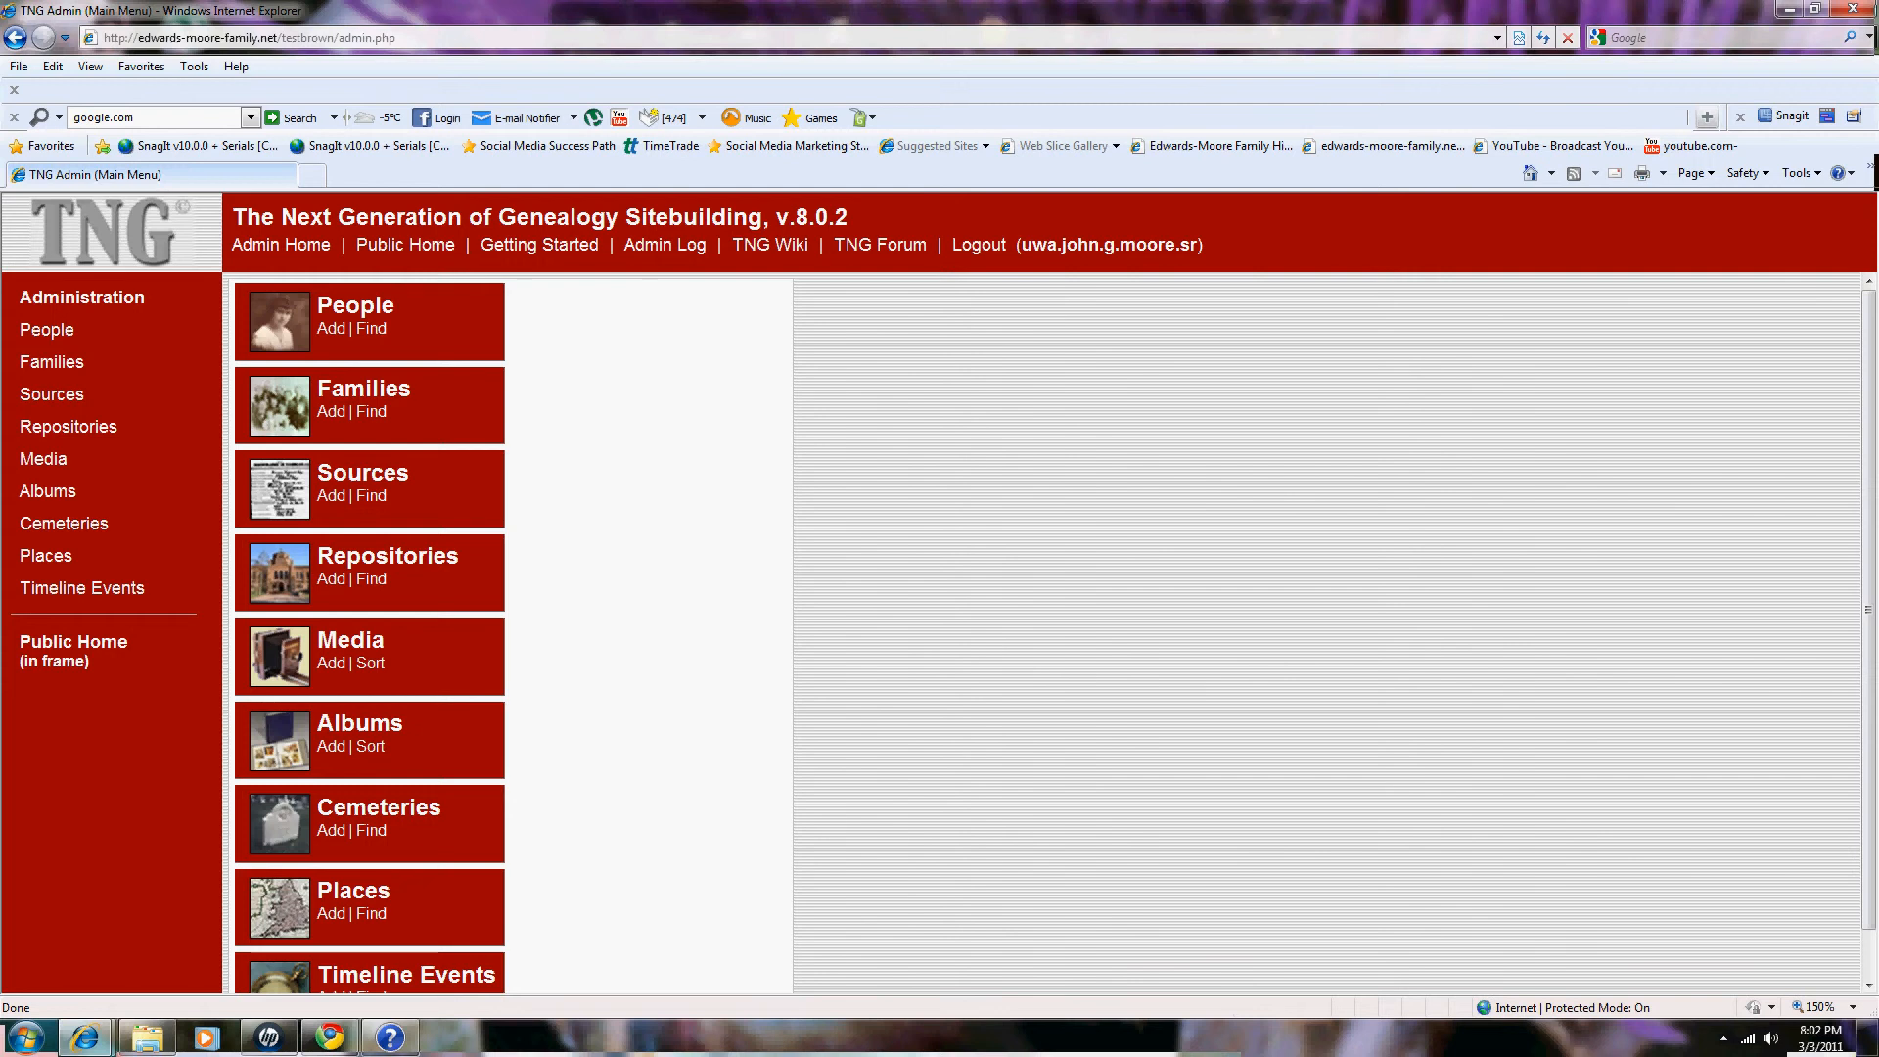
click(73, 646)
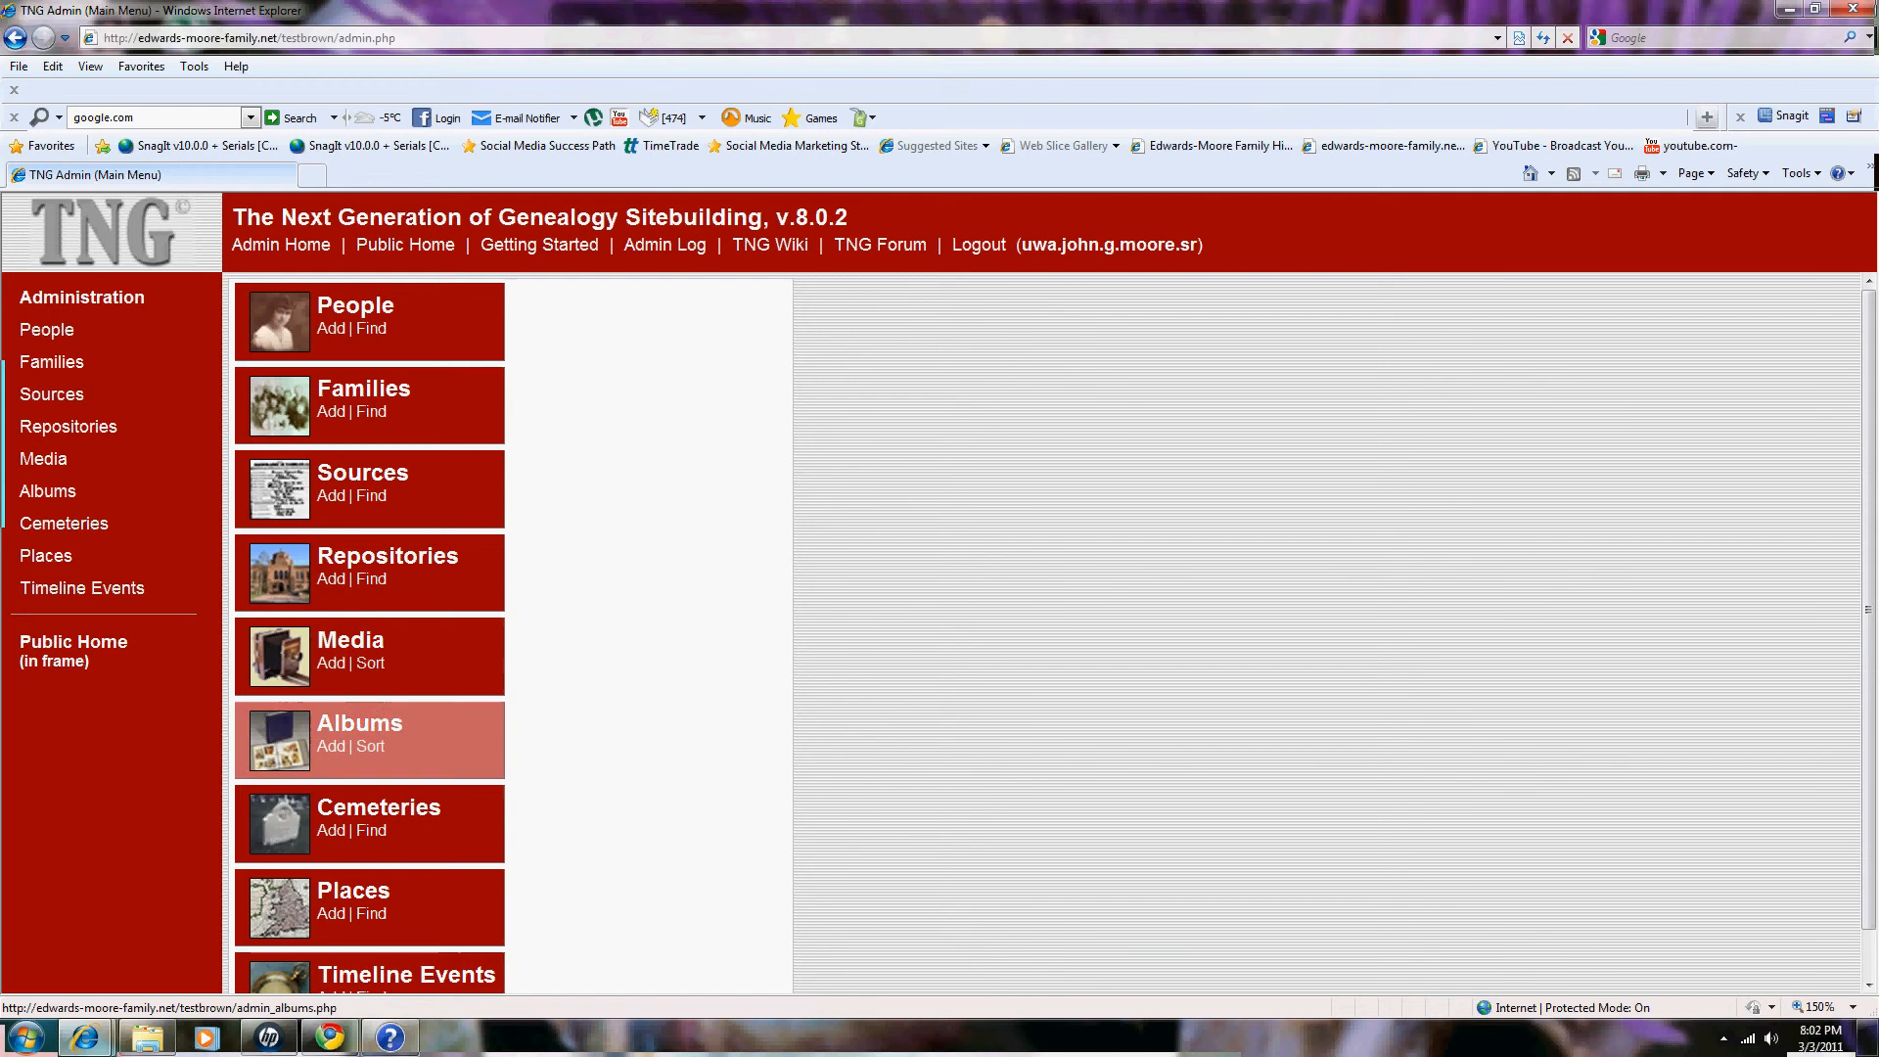
scroll(372, 939, down, 1)
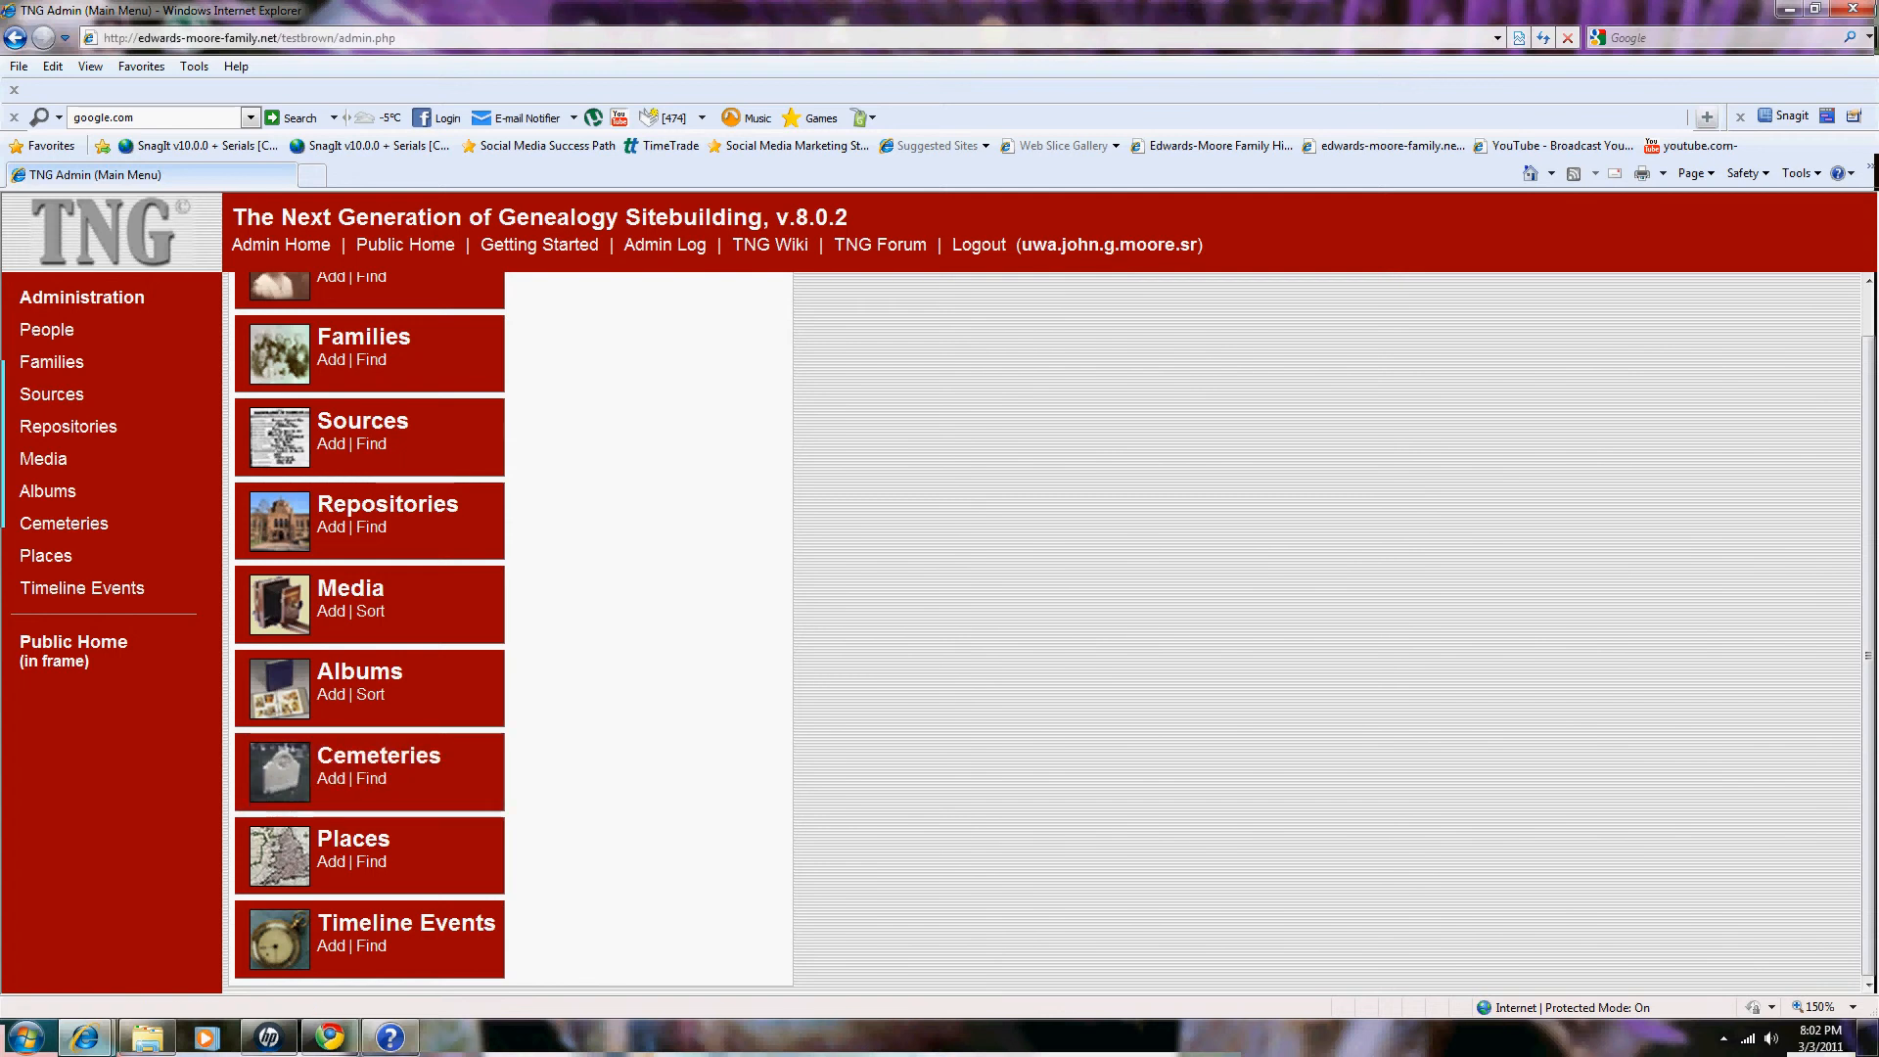
scroll(372, 631, up, 1)
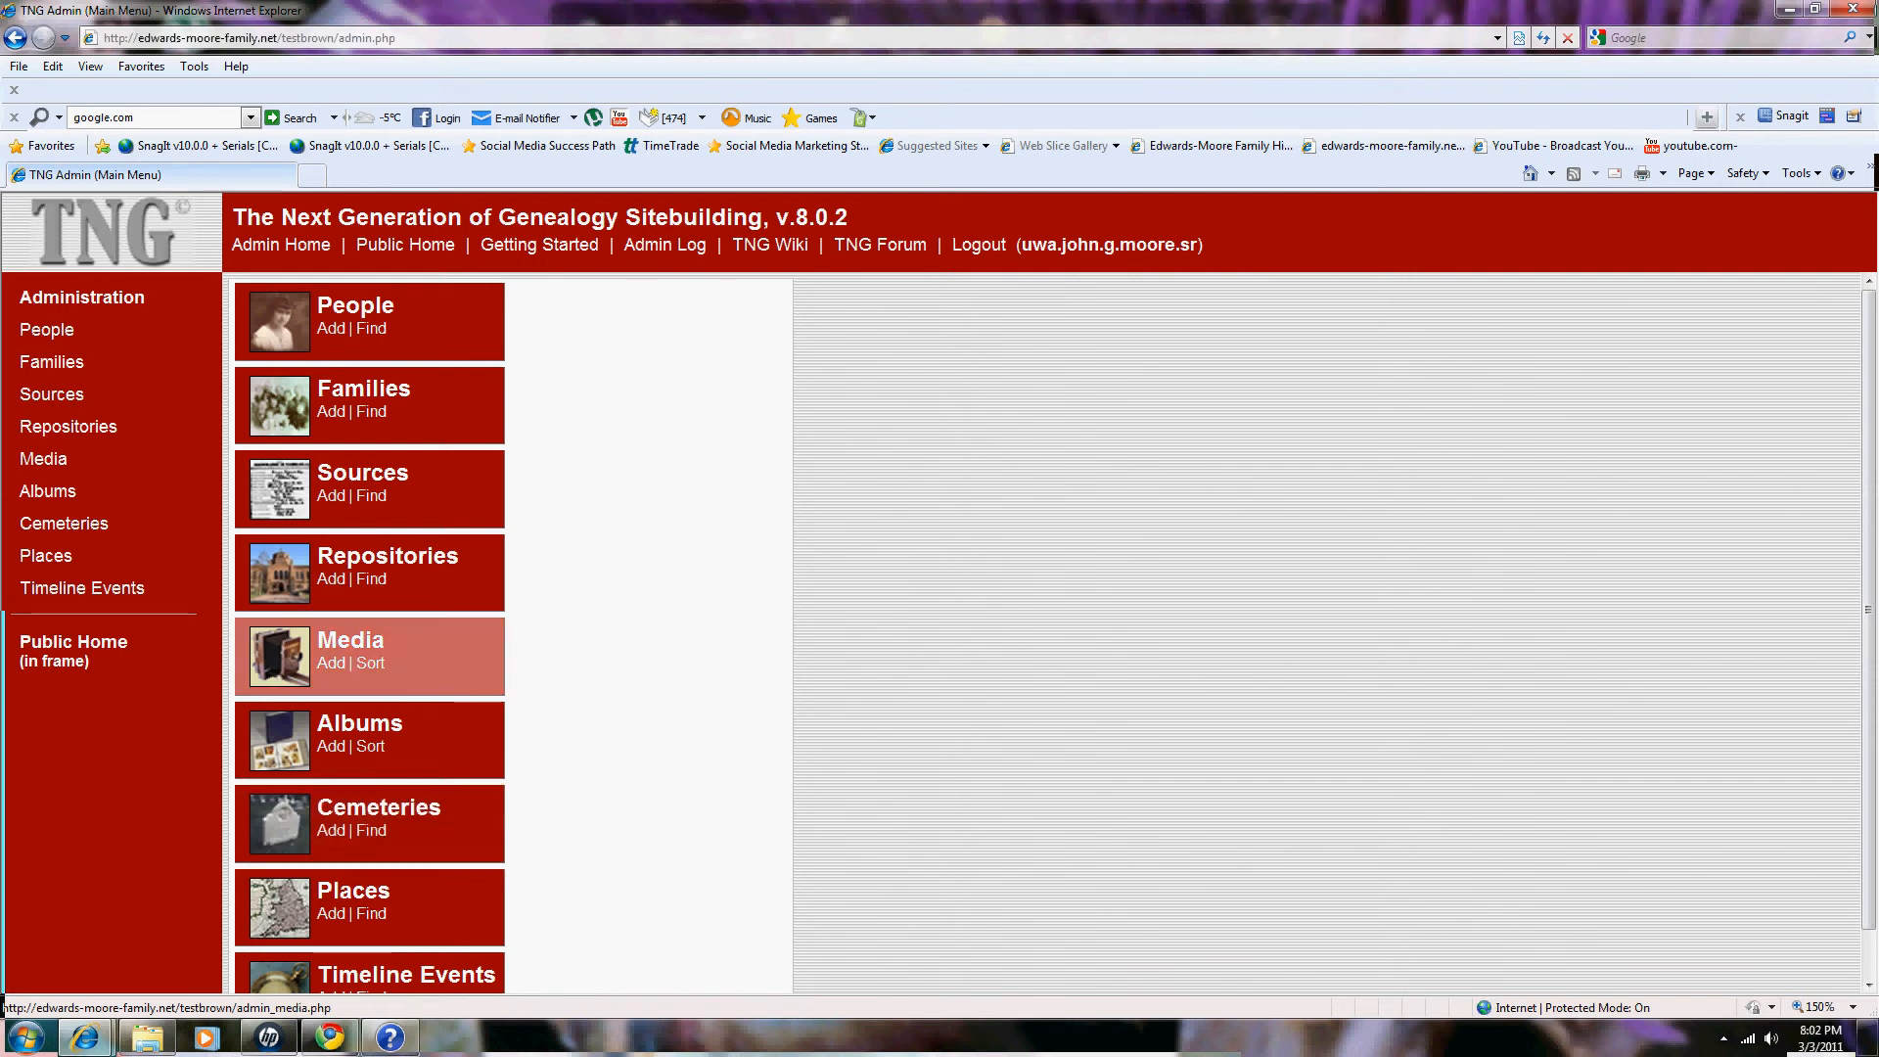
Step: Check the Baby Zoe media result, then clear 'zoe_03mar' and search to list 2,879 items
click(351, 640)
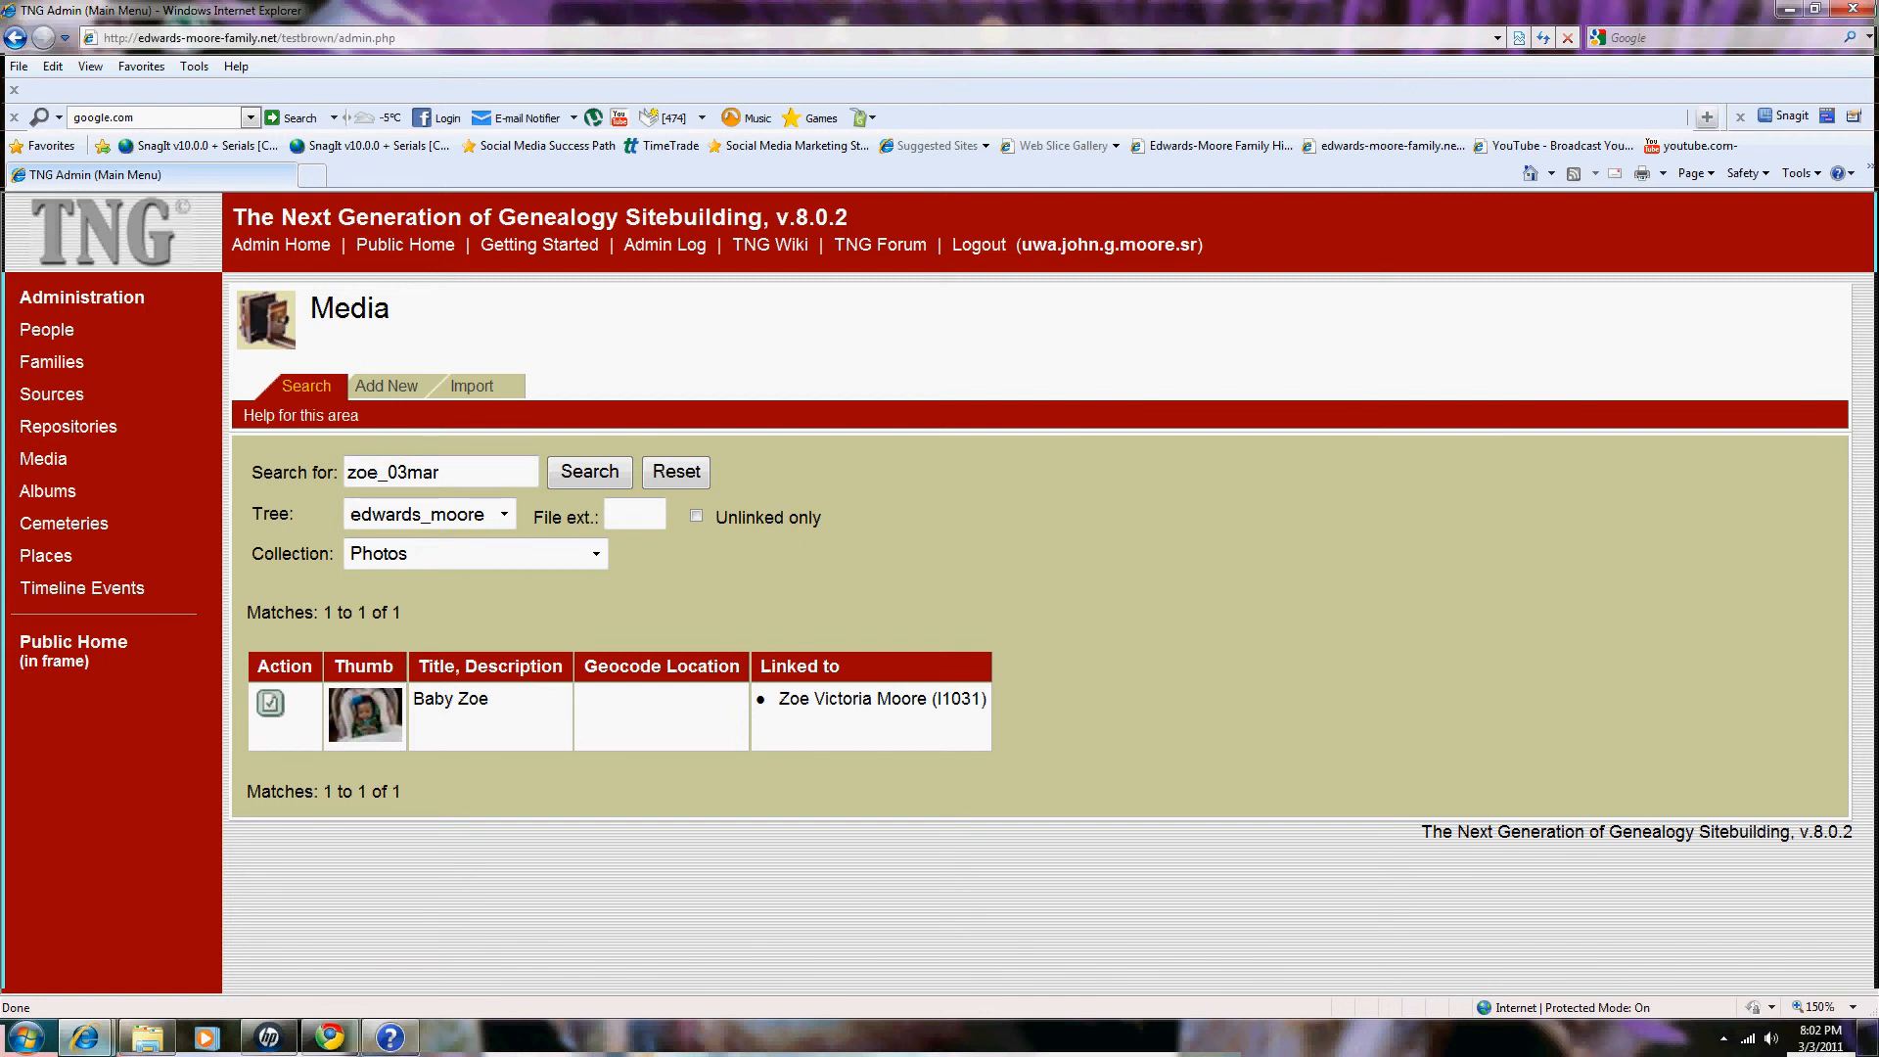
drag(440, 473, 346, 473)
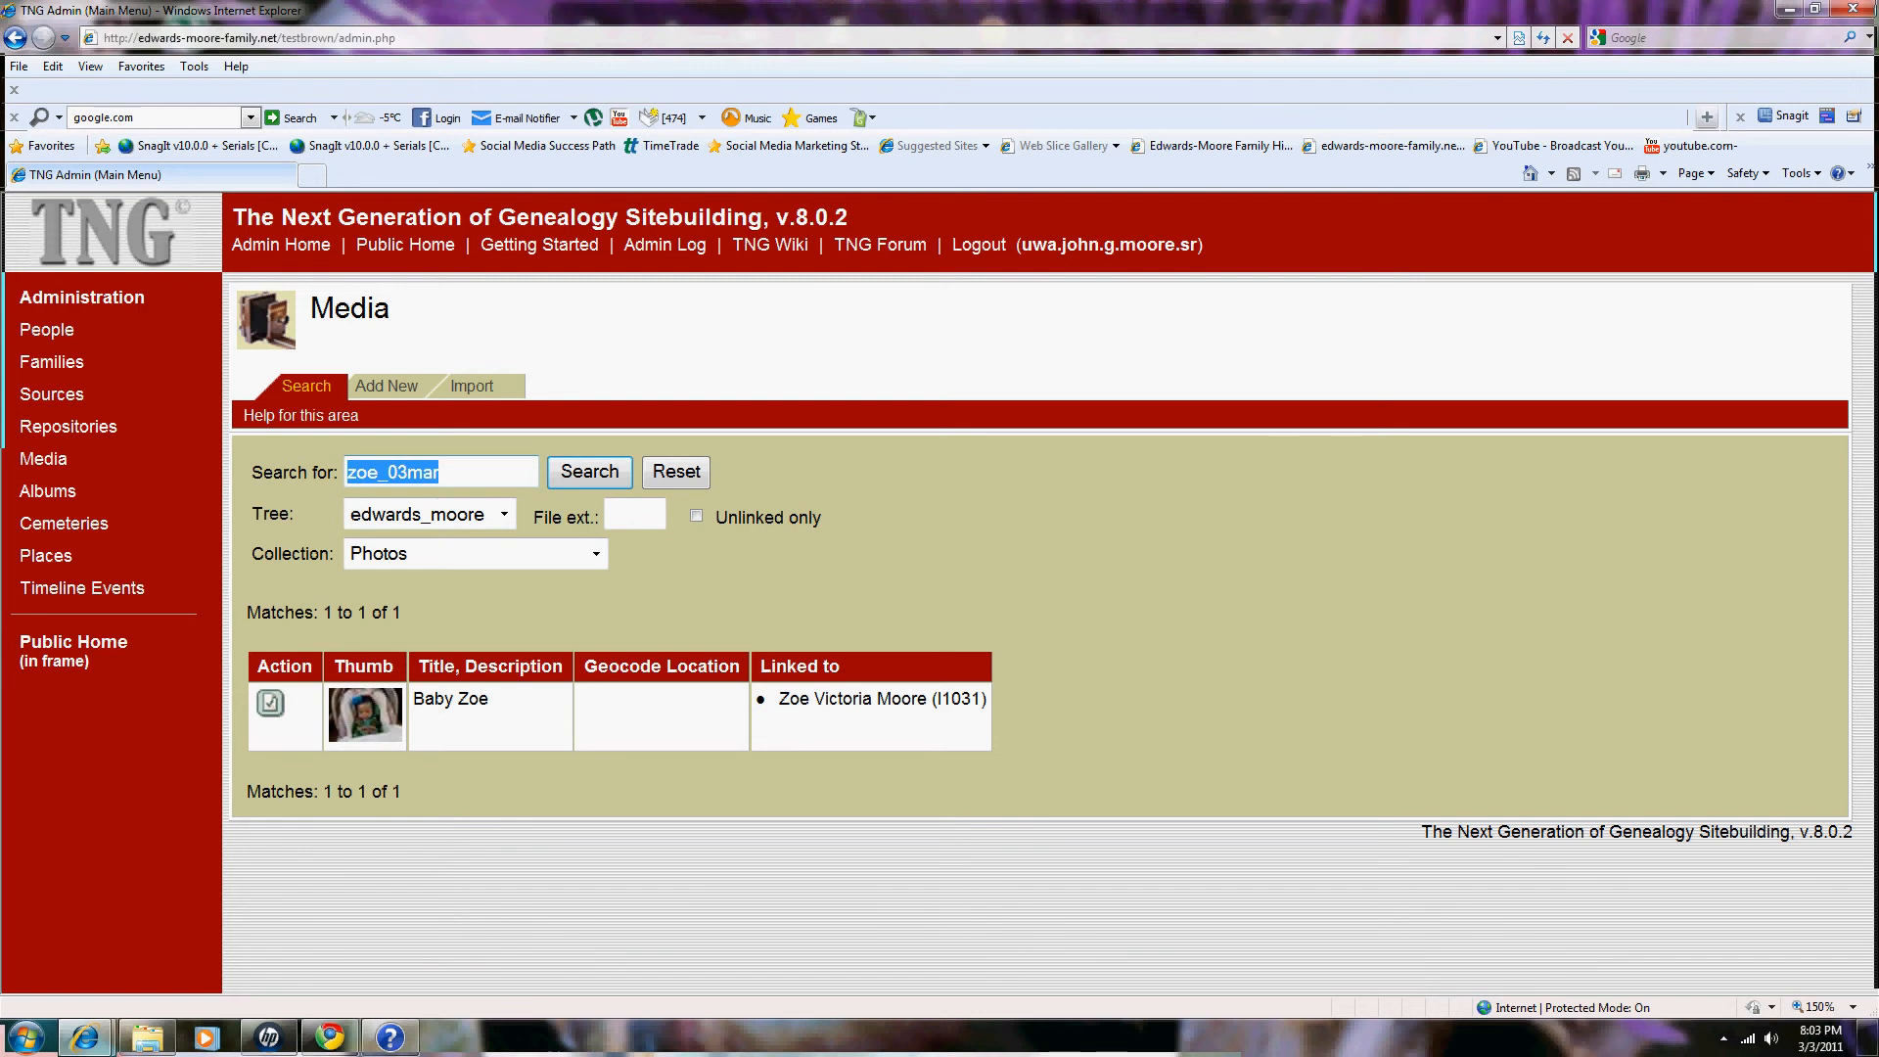
key(Delete)
click(589, 471)
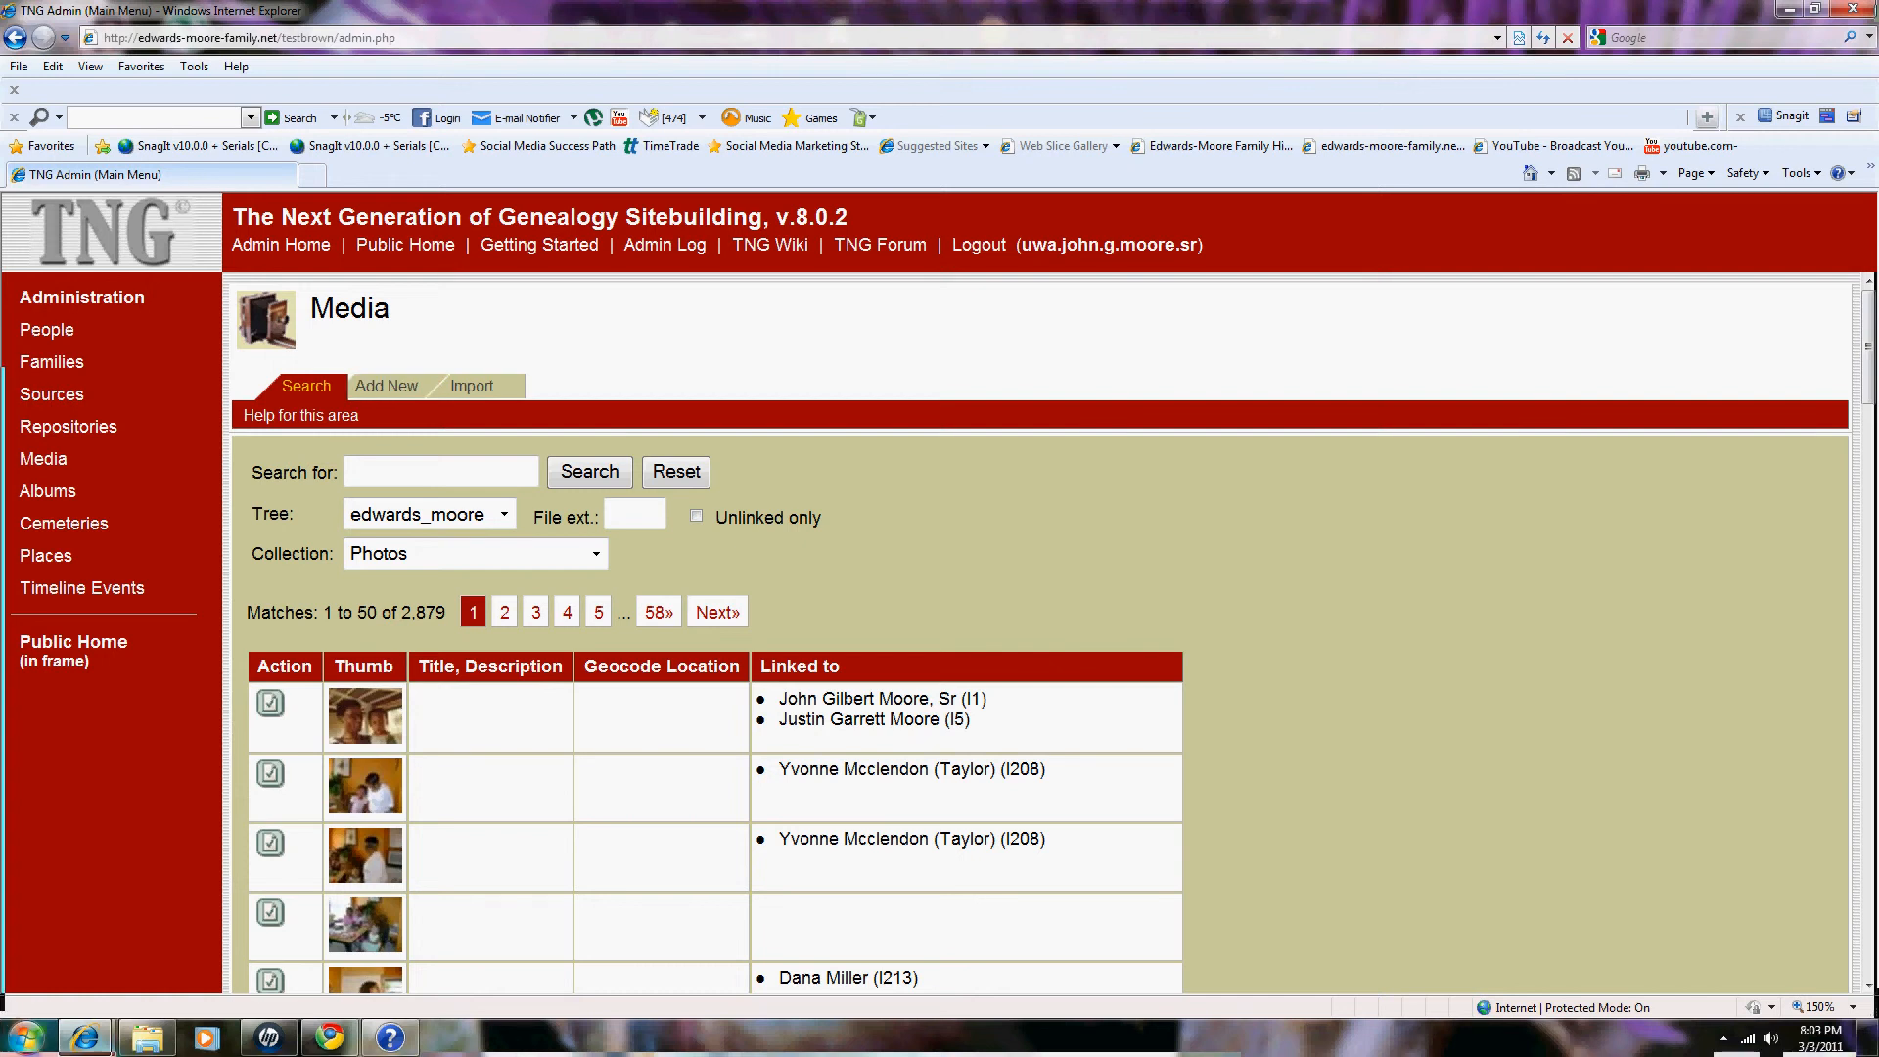
Step: Rename the cropped photo copy in Pictures to Zoe_03mar_2011_2, then minimise Explorer
click(146, 1038)
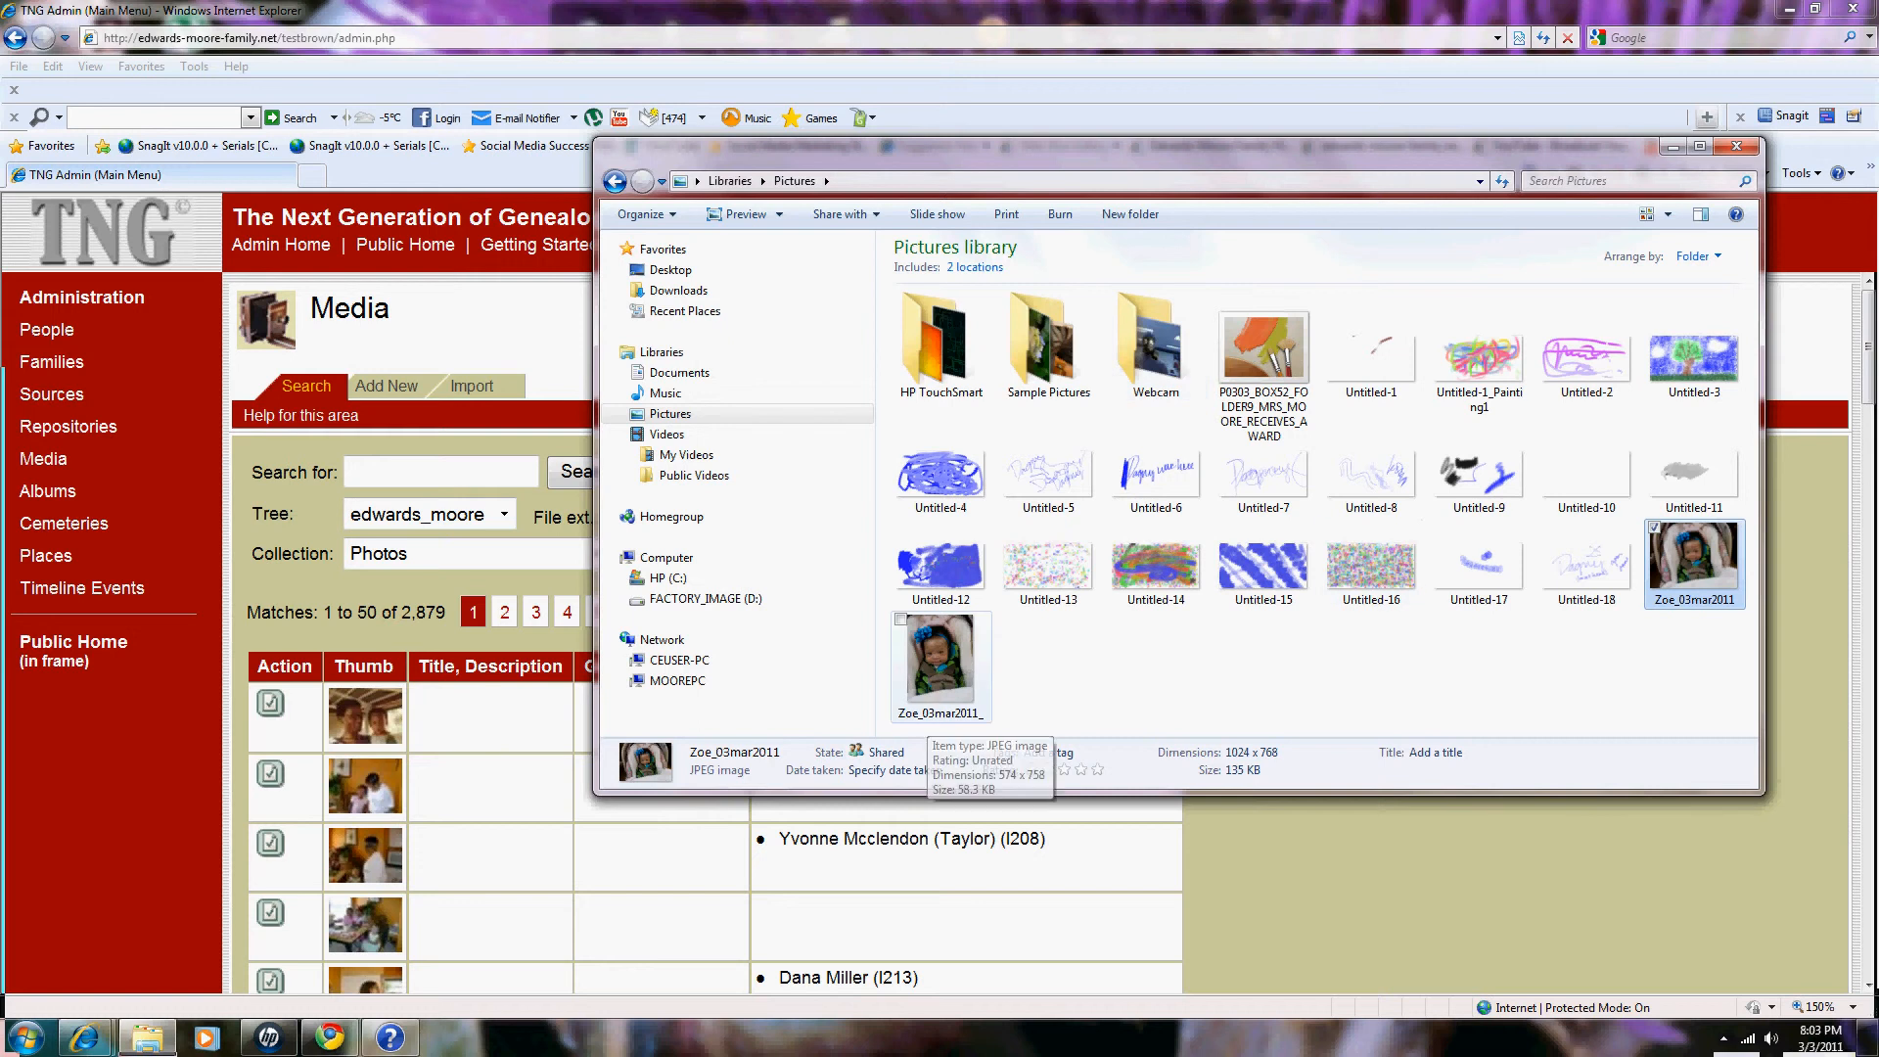
click(935, 700)
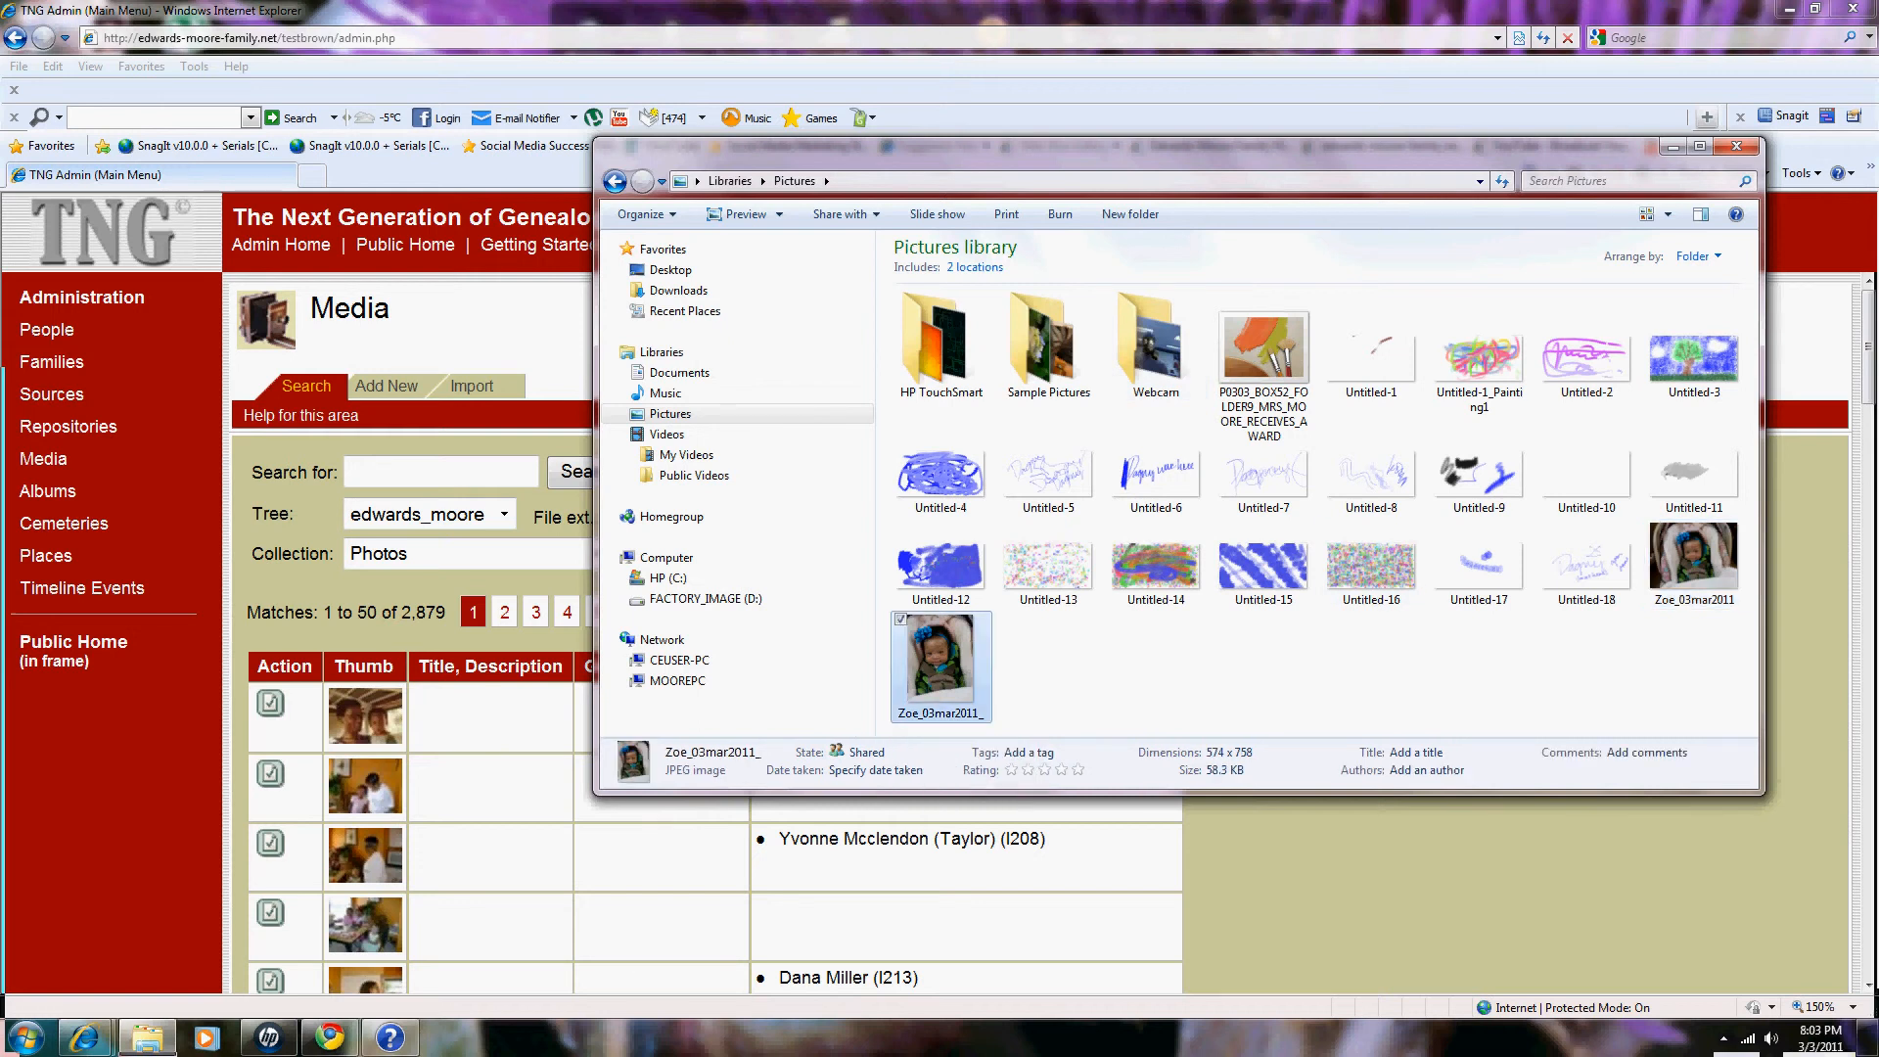
key(F2)
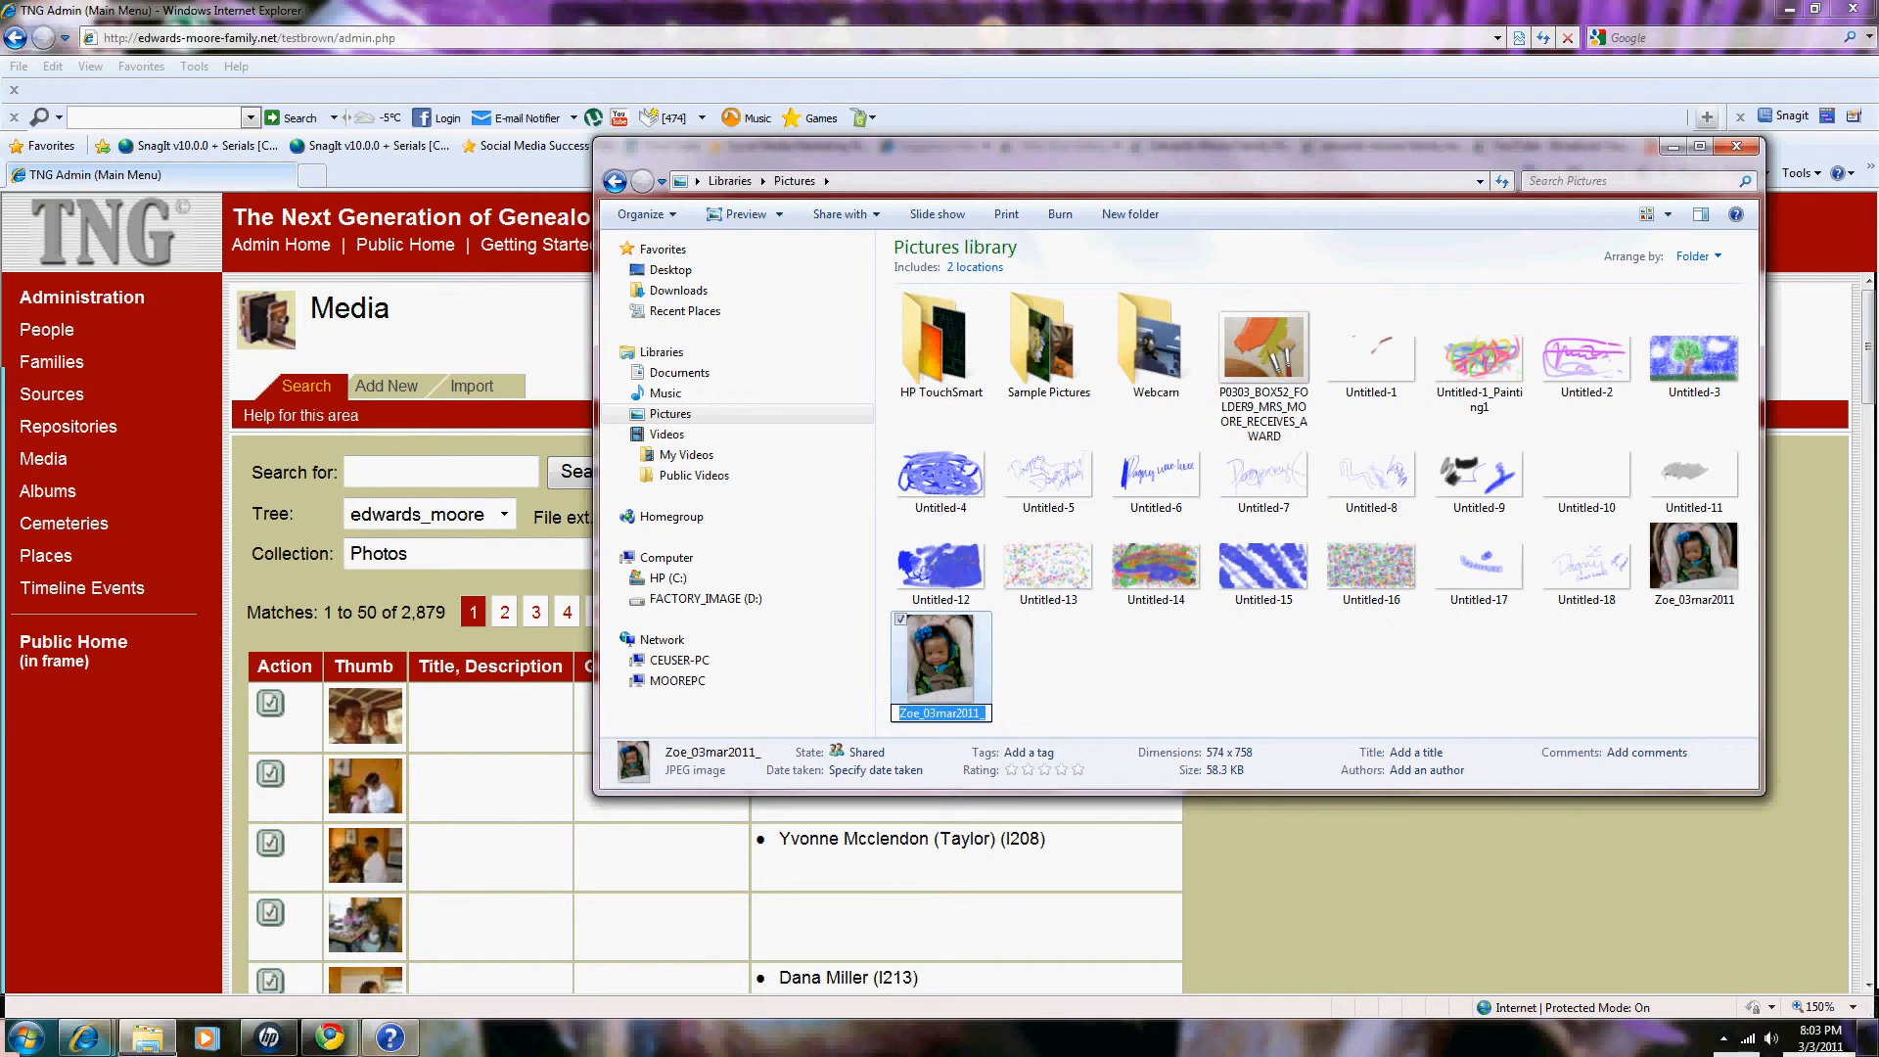
text(2)
key(Return)
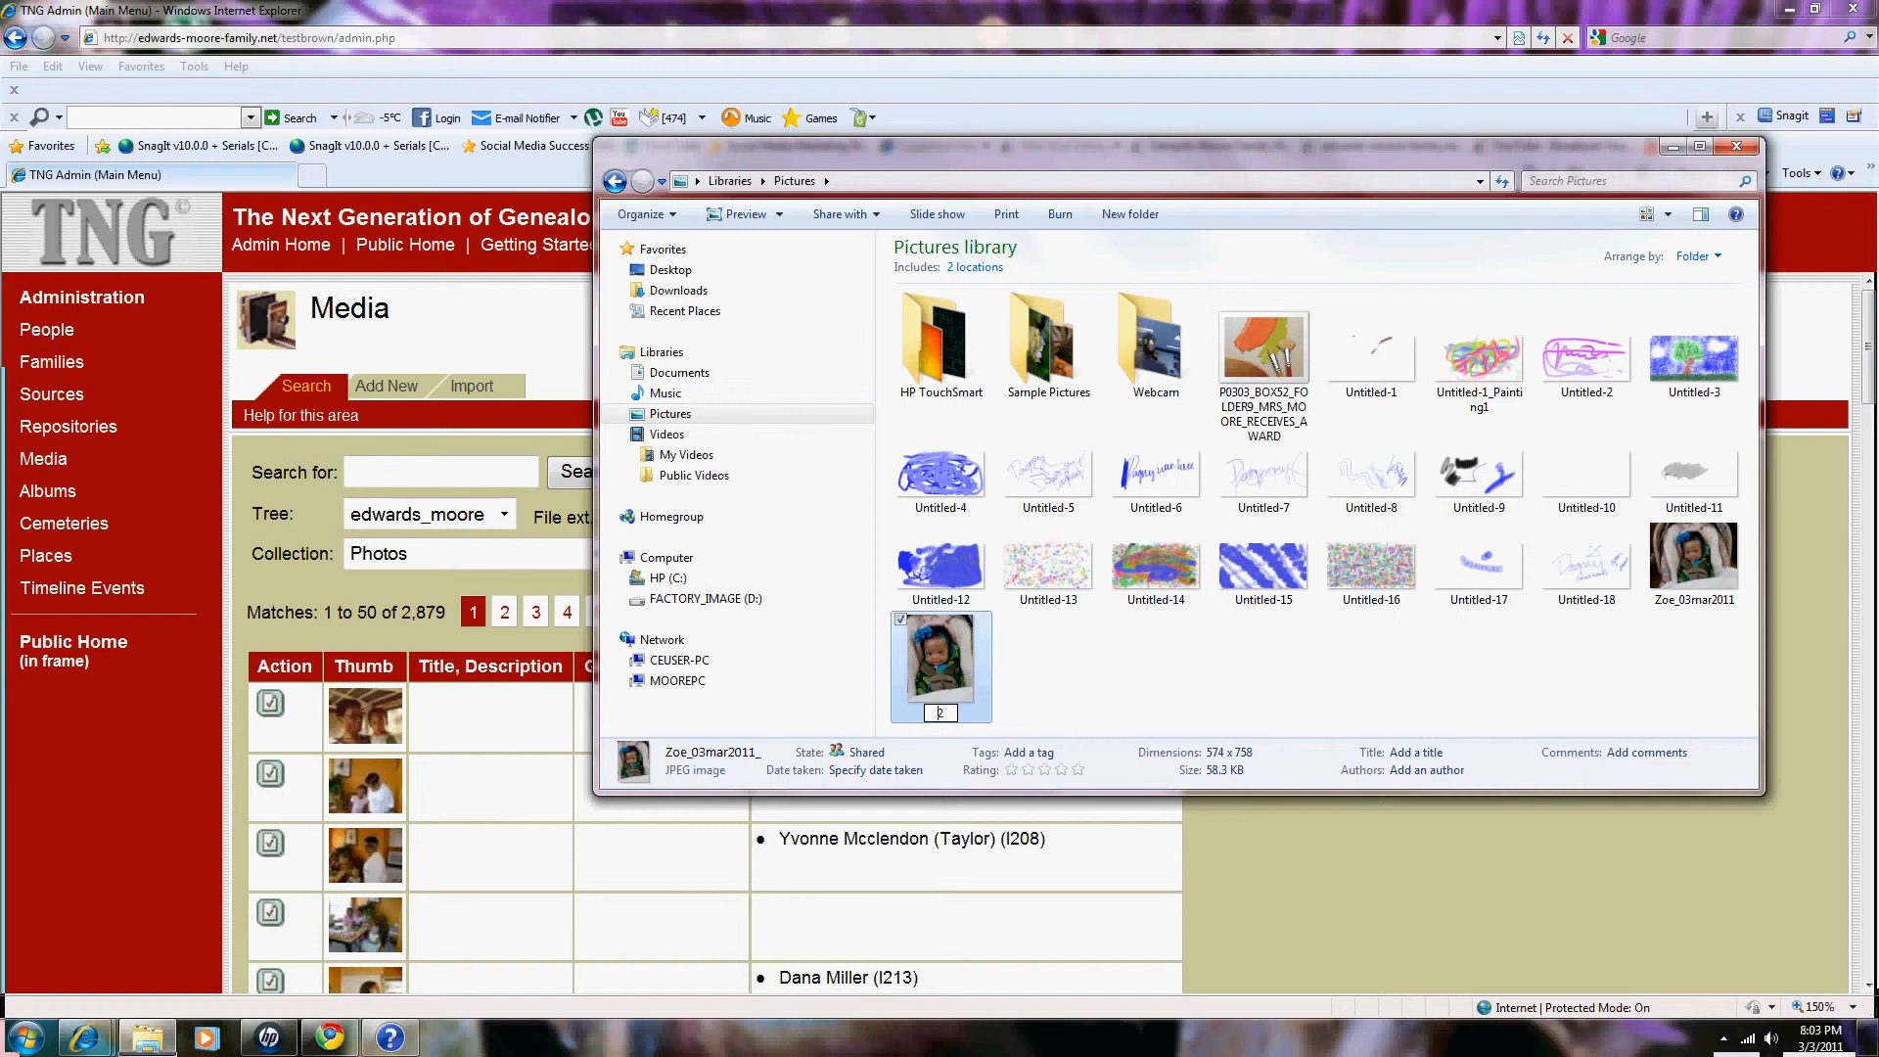
text(Zoe_03mar_20)
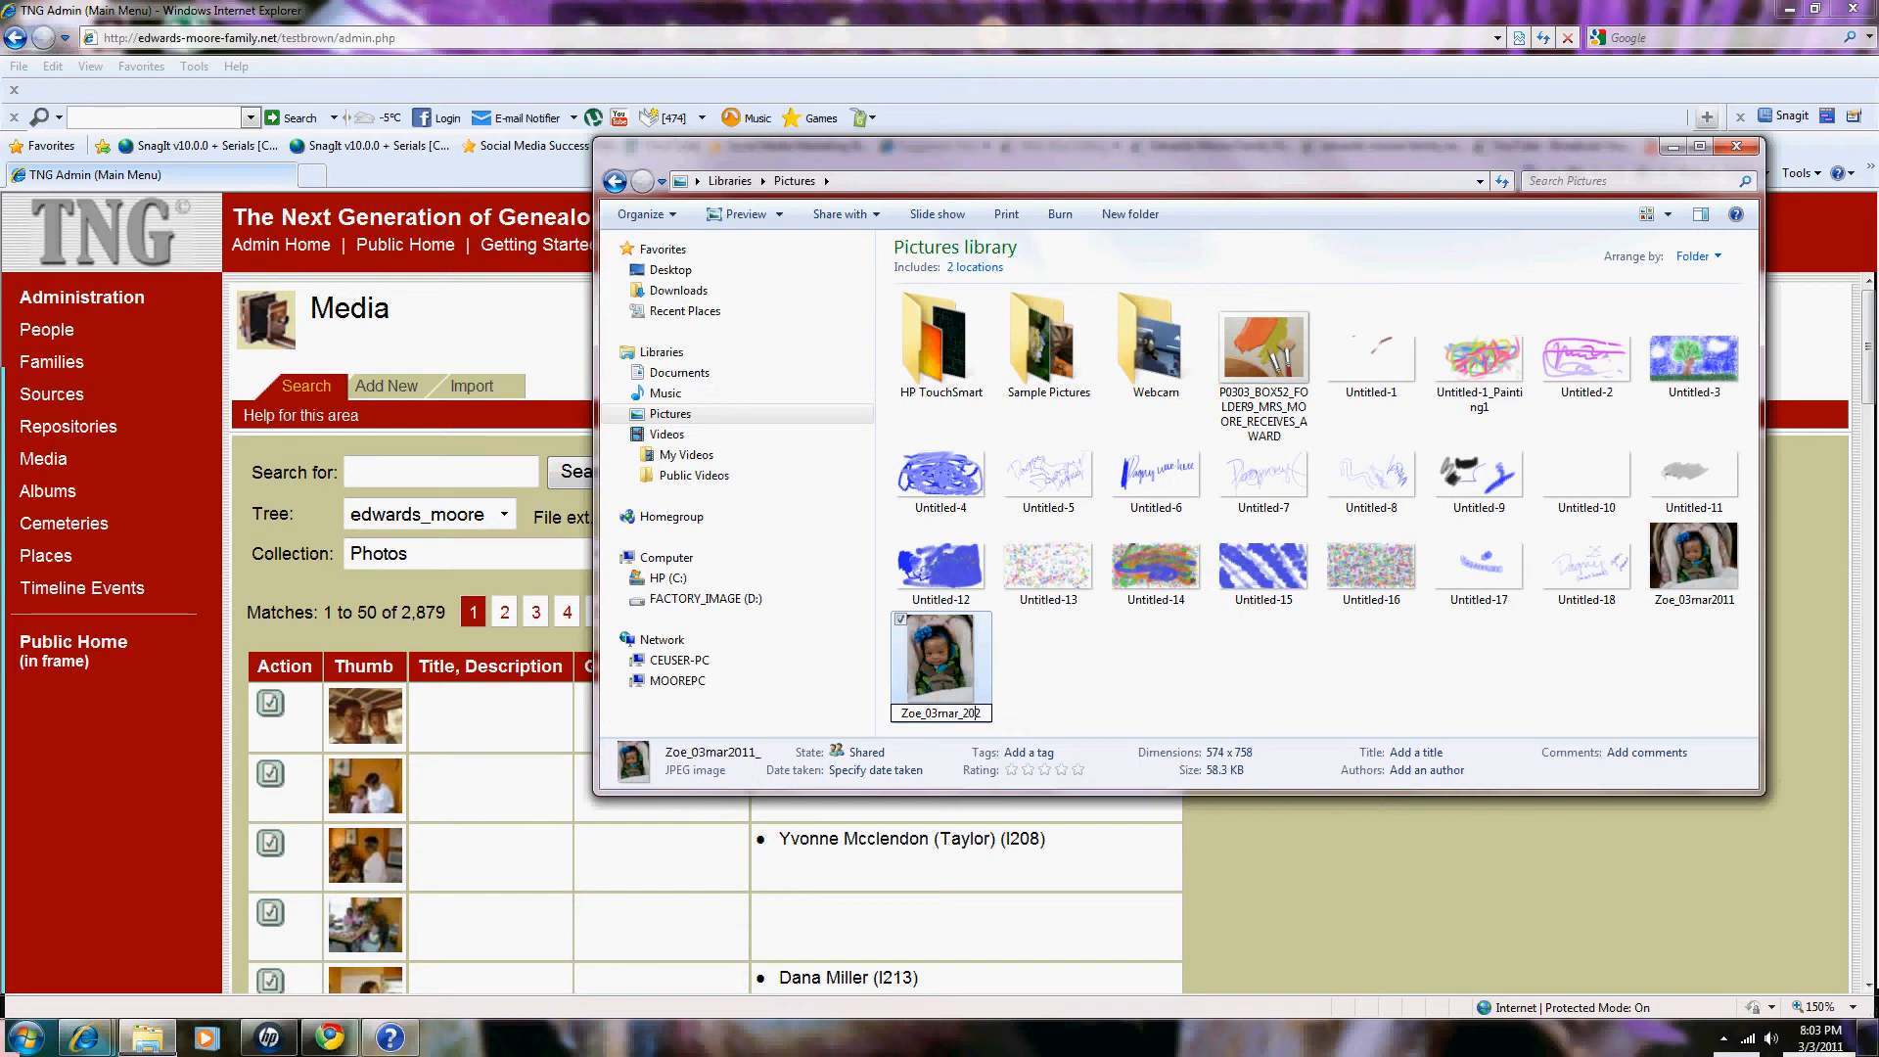
text(11_)
key(Return)
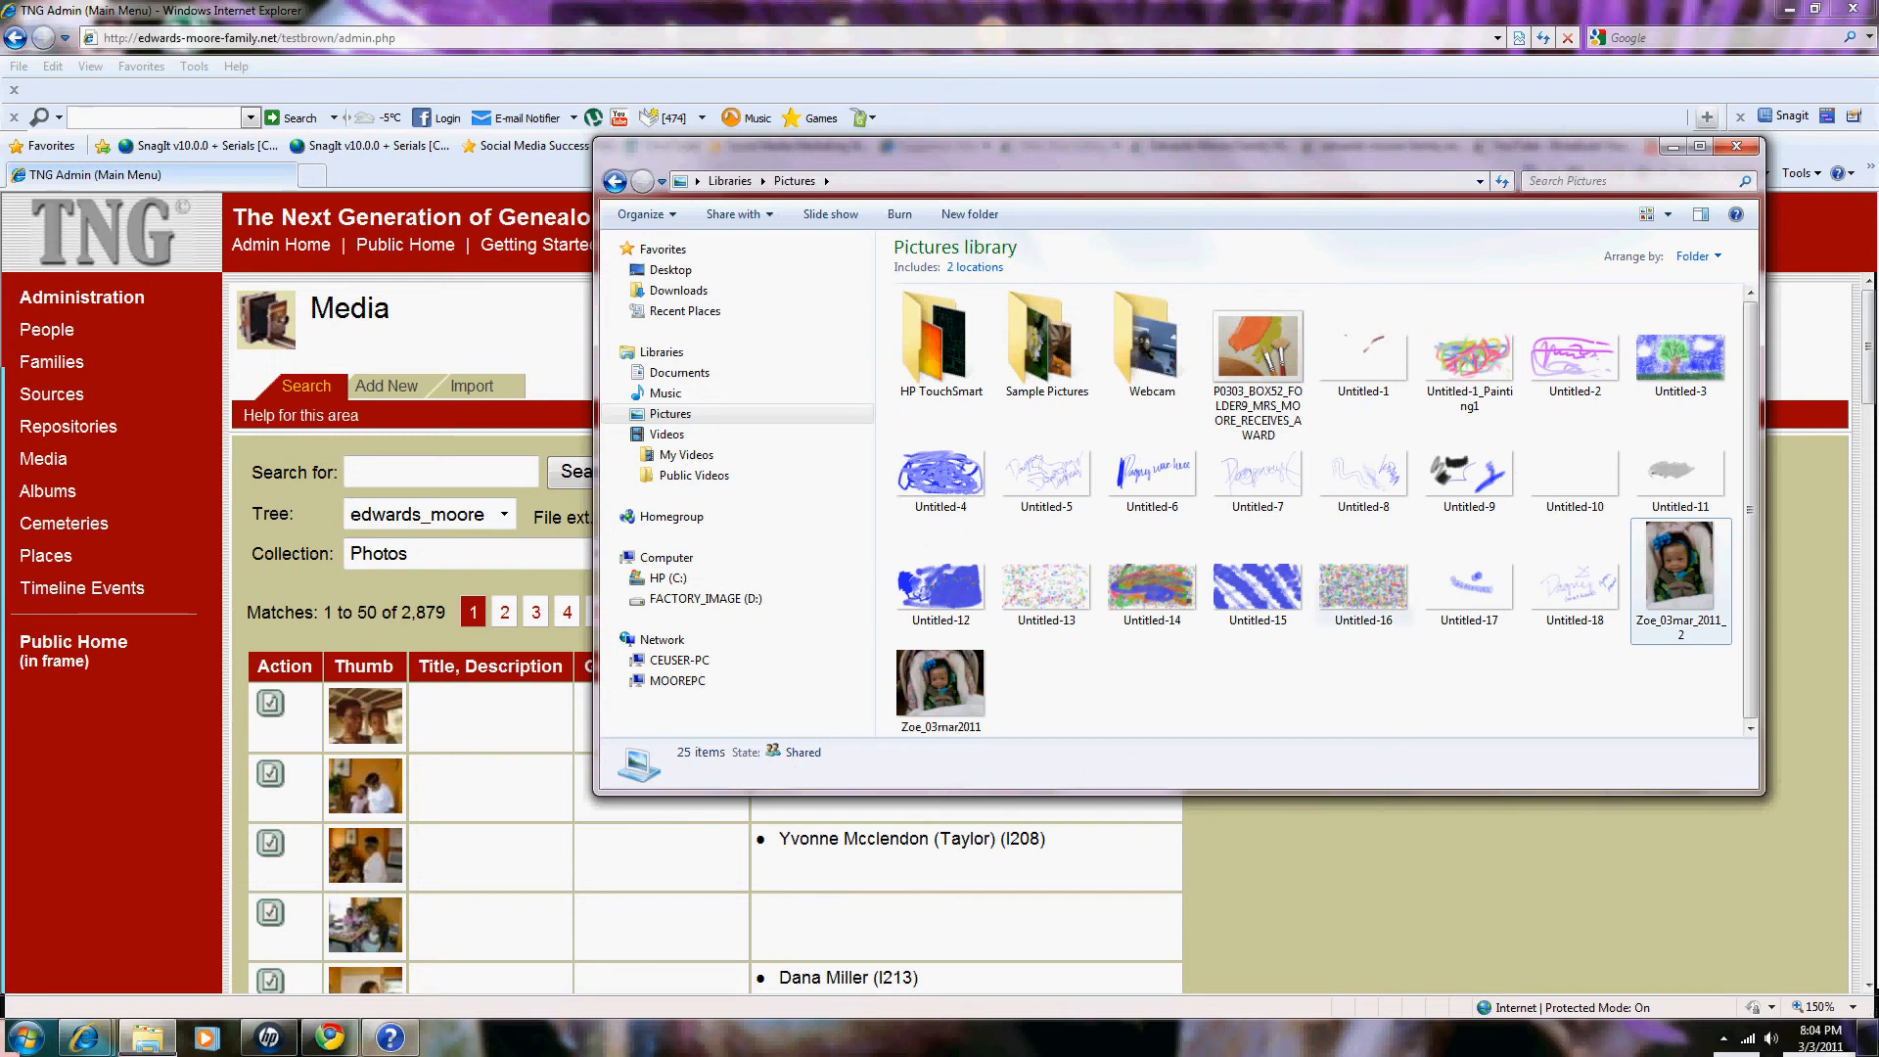
click(1672, 146)
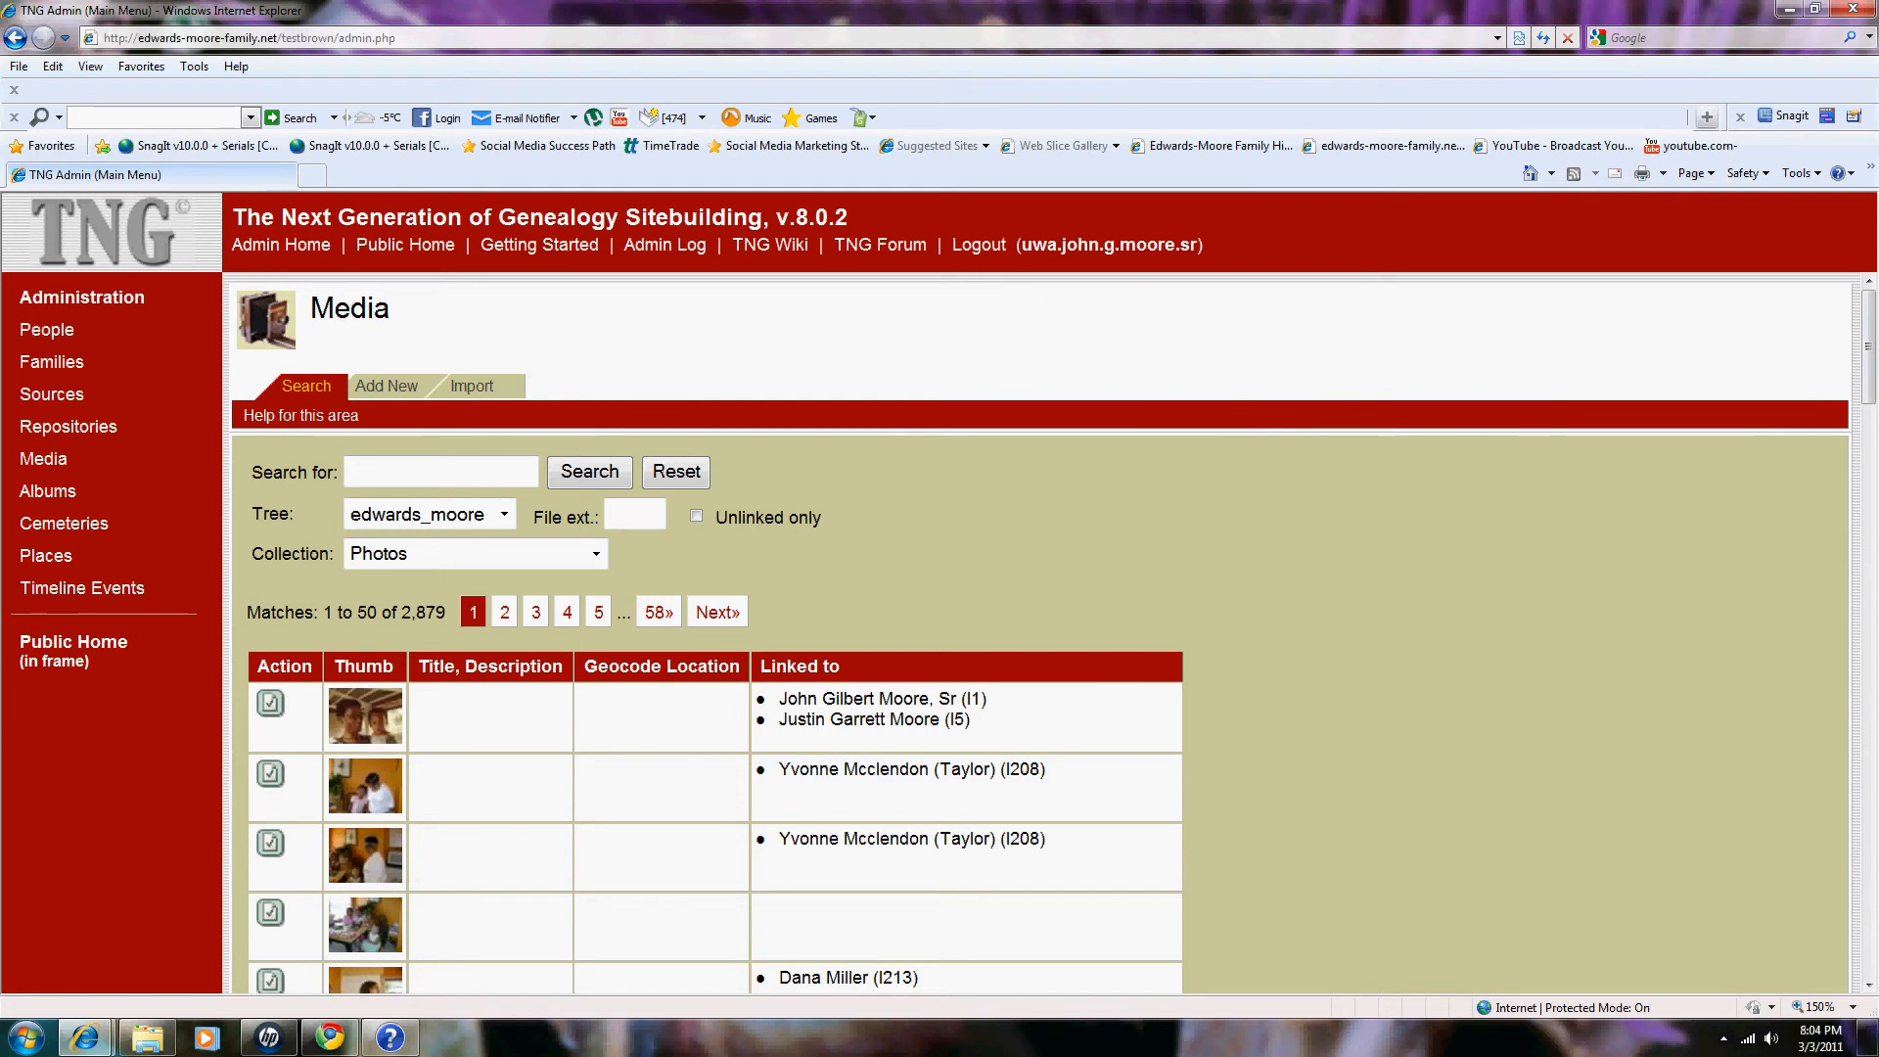
Step: Start an Add New media item and list the Collection choices, with Photos selected
click(386, 386)
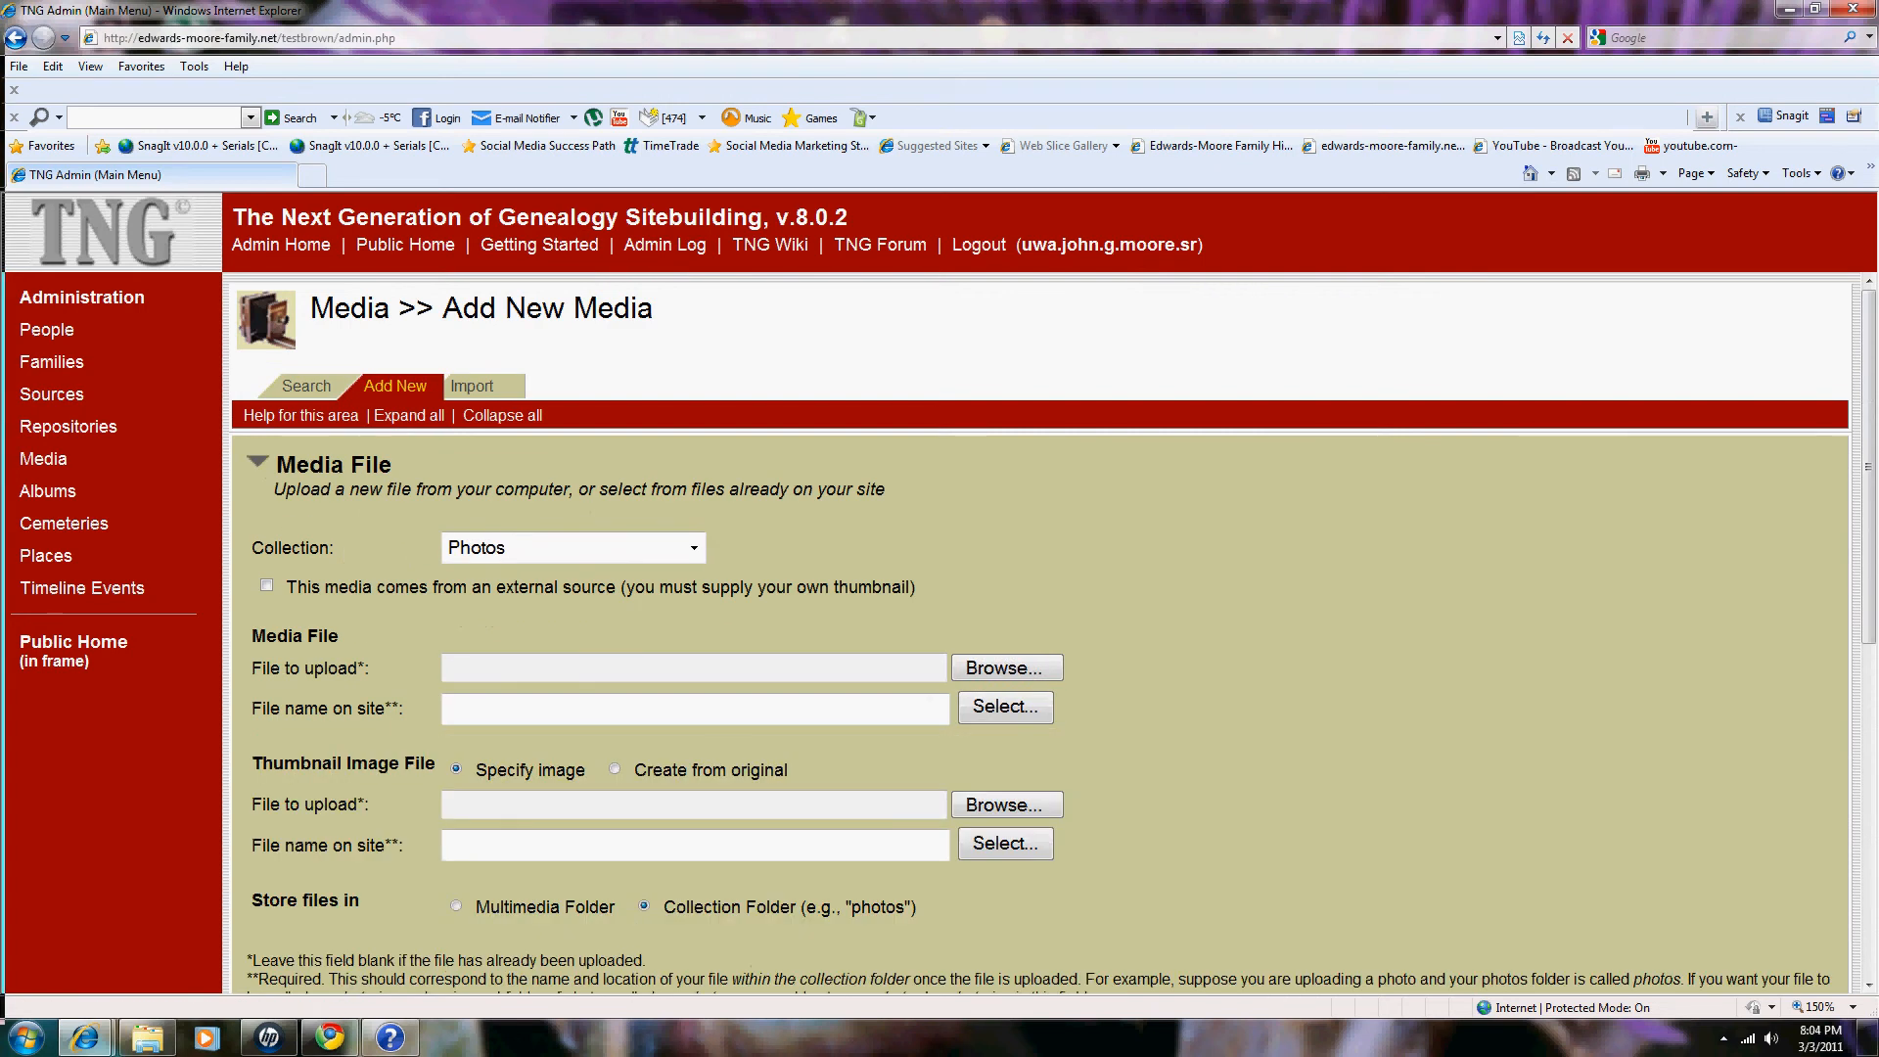
scroll(1054, 632, down, 1)
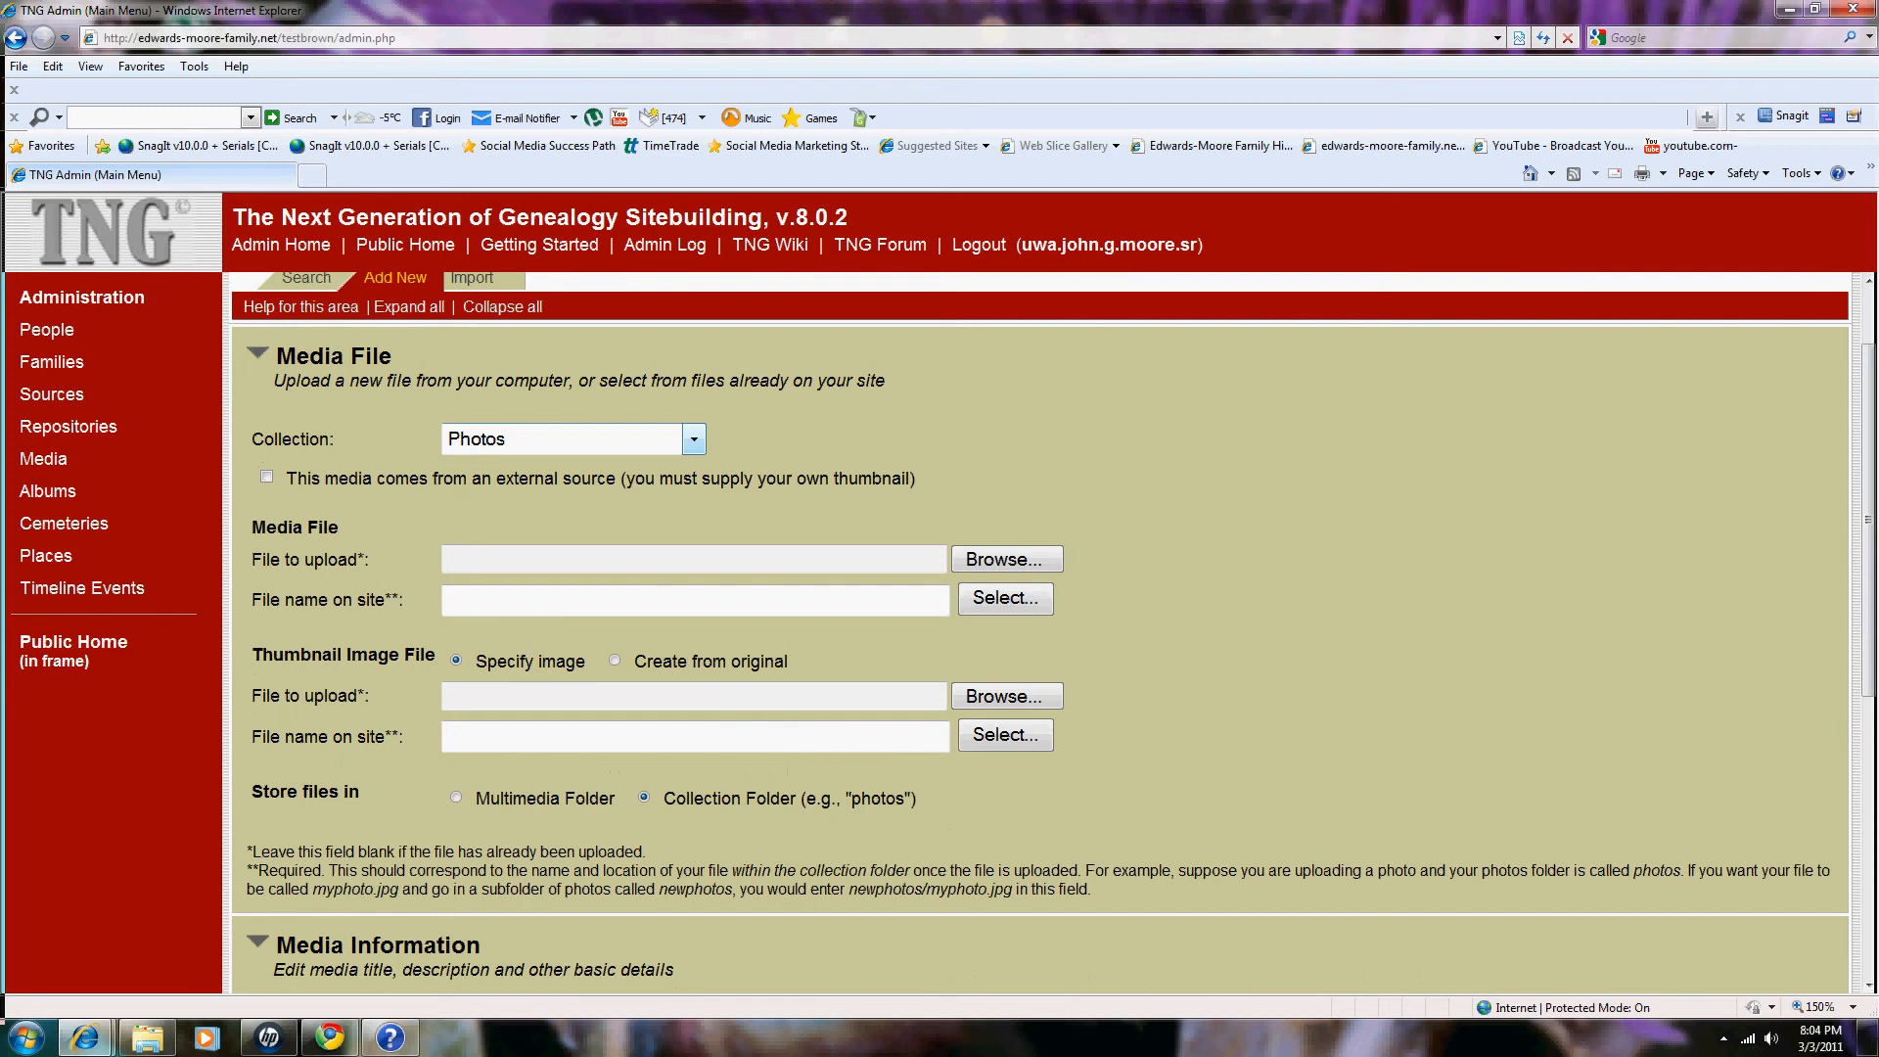
click(694, 439)
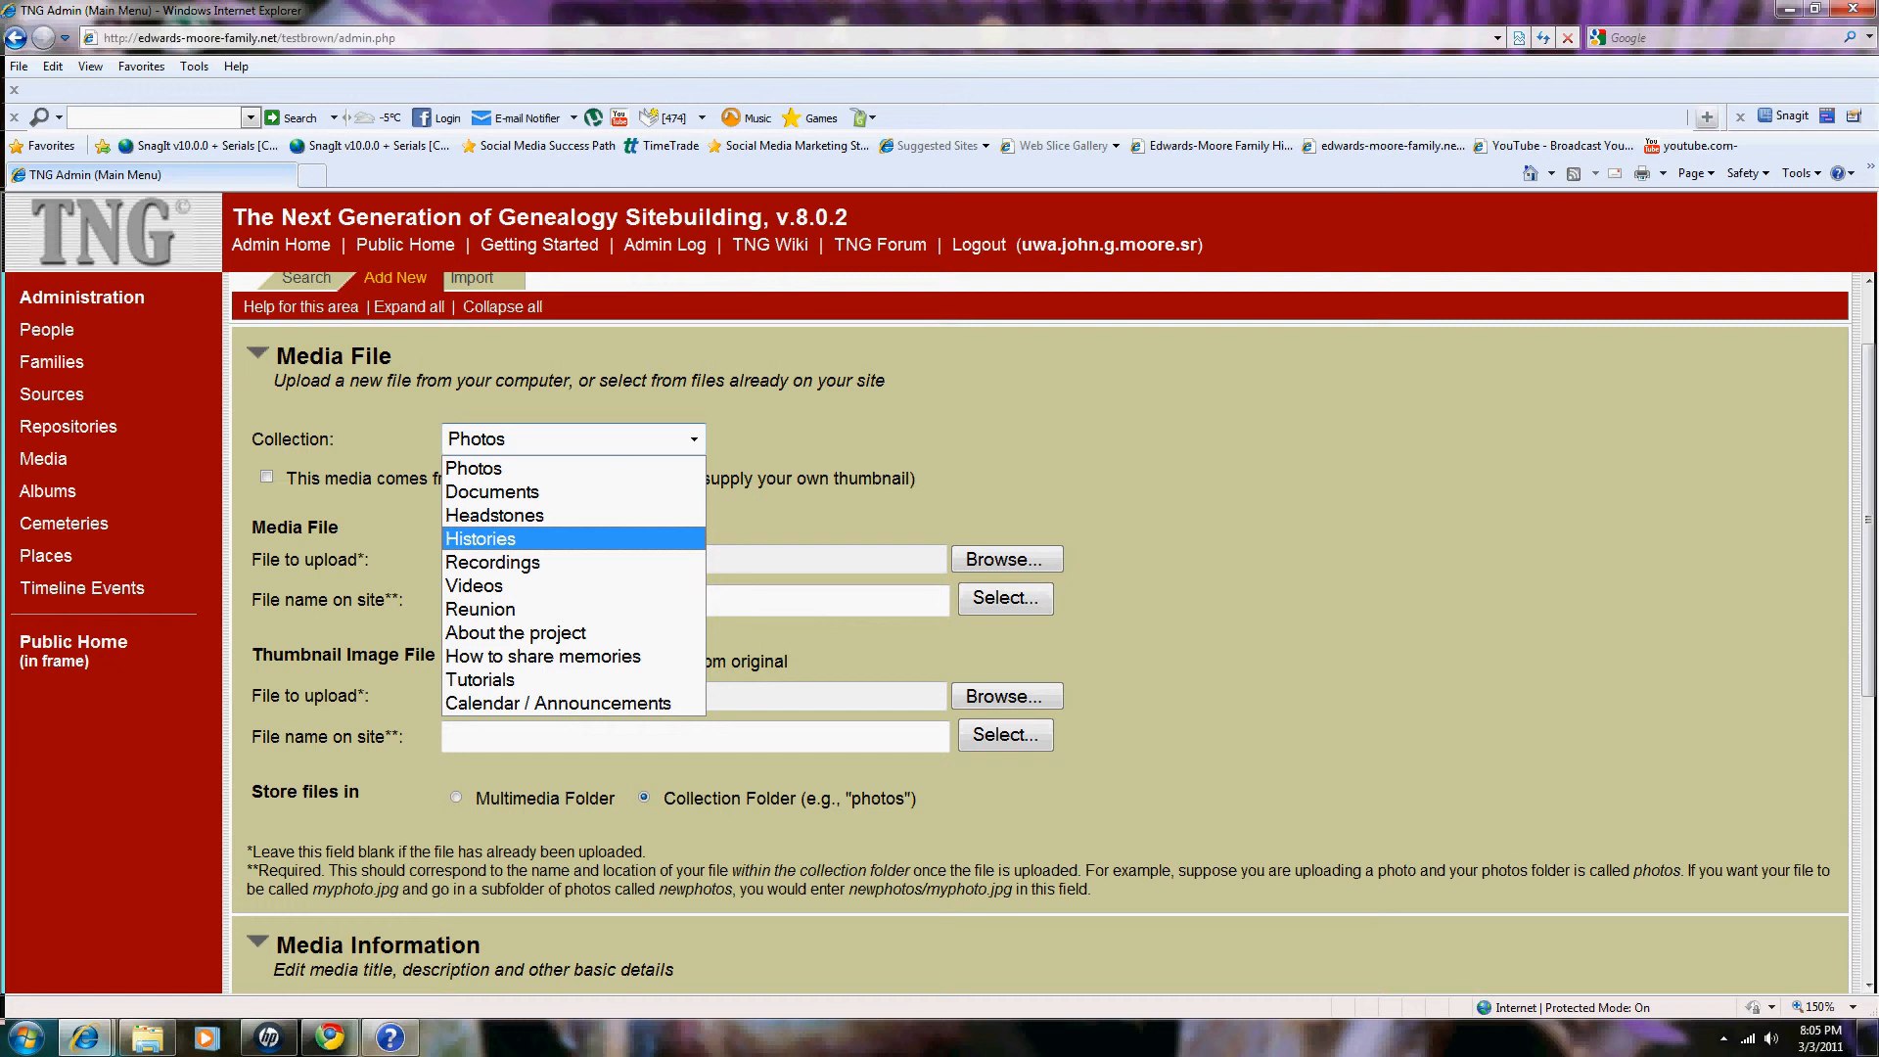
Step: Select Photos as the new media item's collection
key(Up)
key(Up)
key(Up)
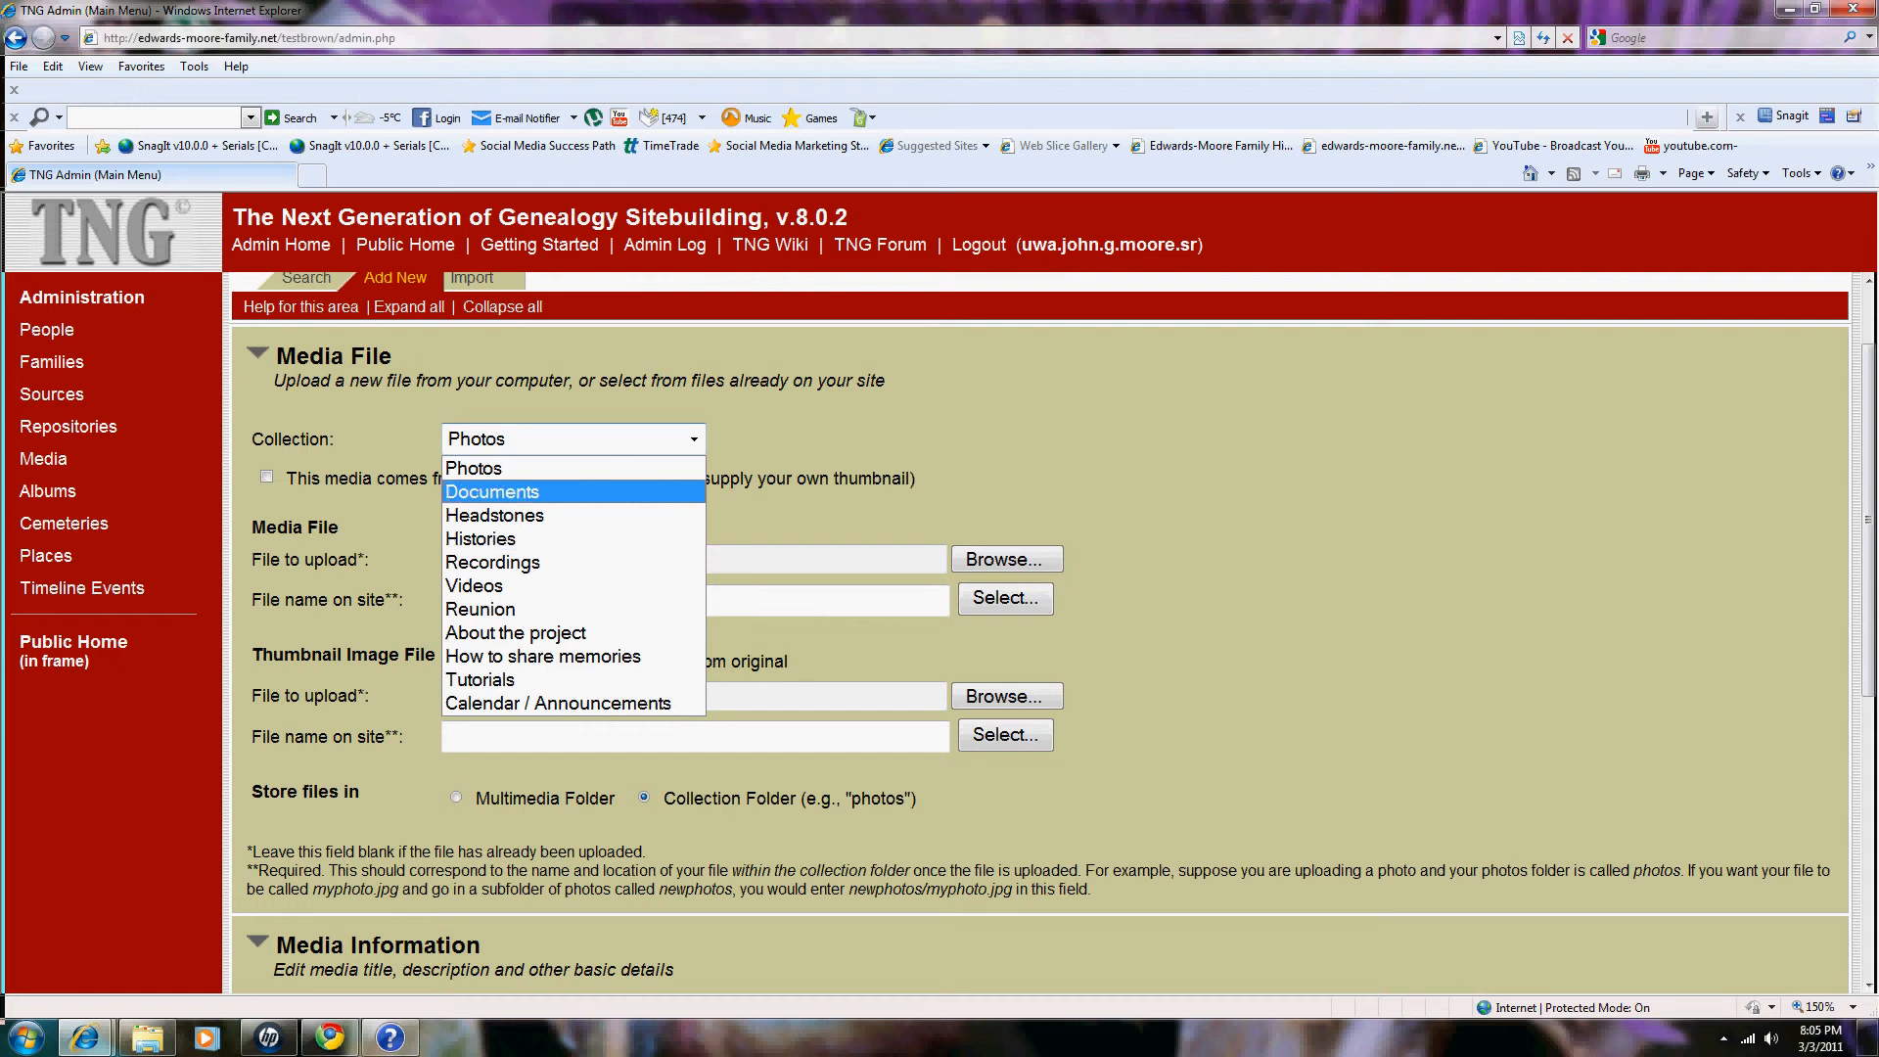
key(Return)
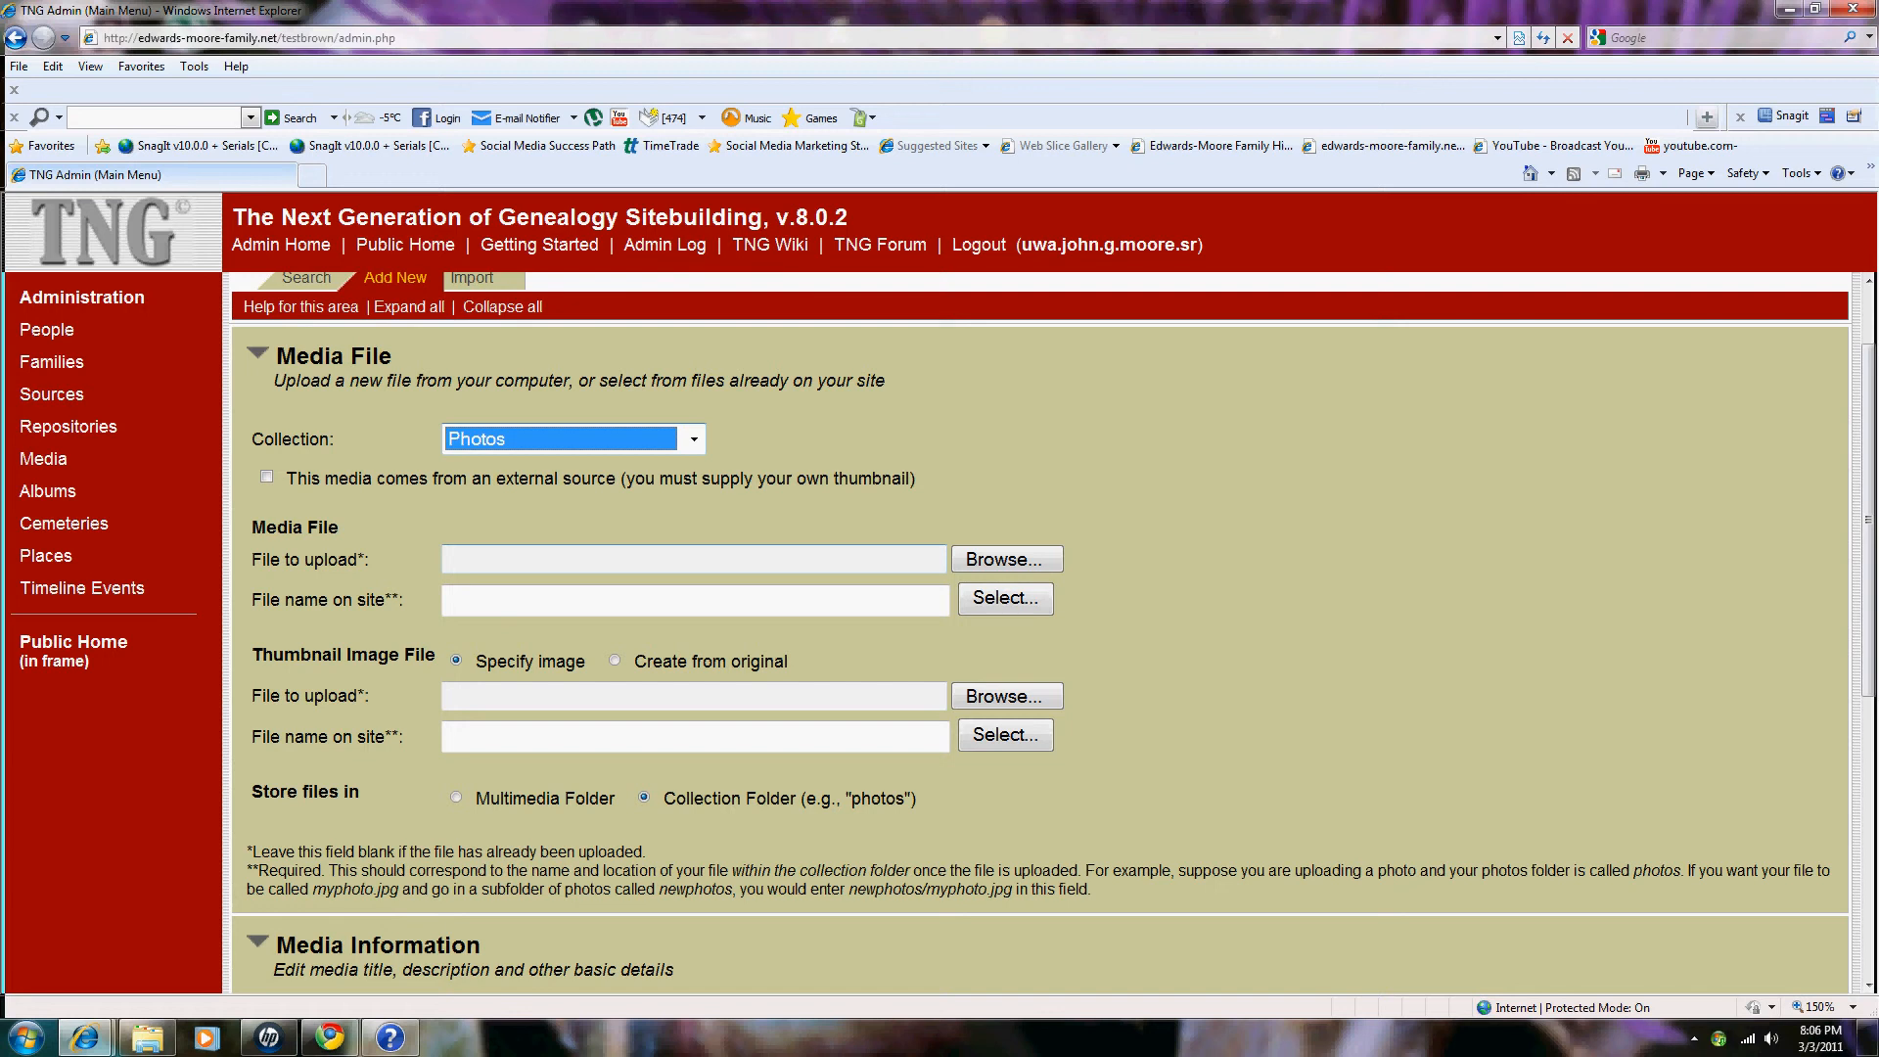
click(695, 600)
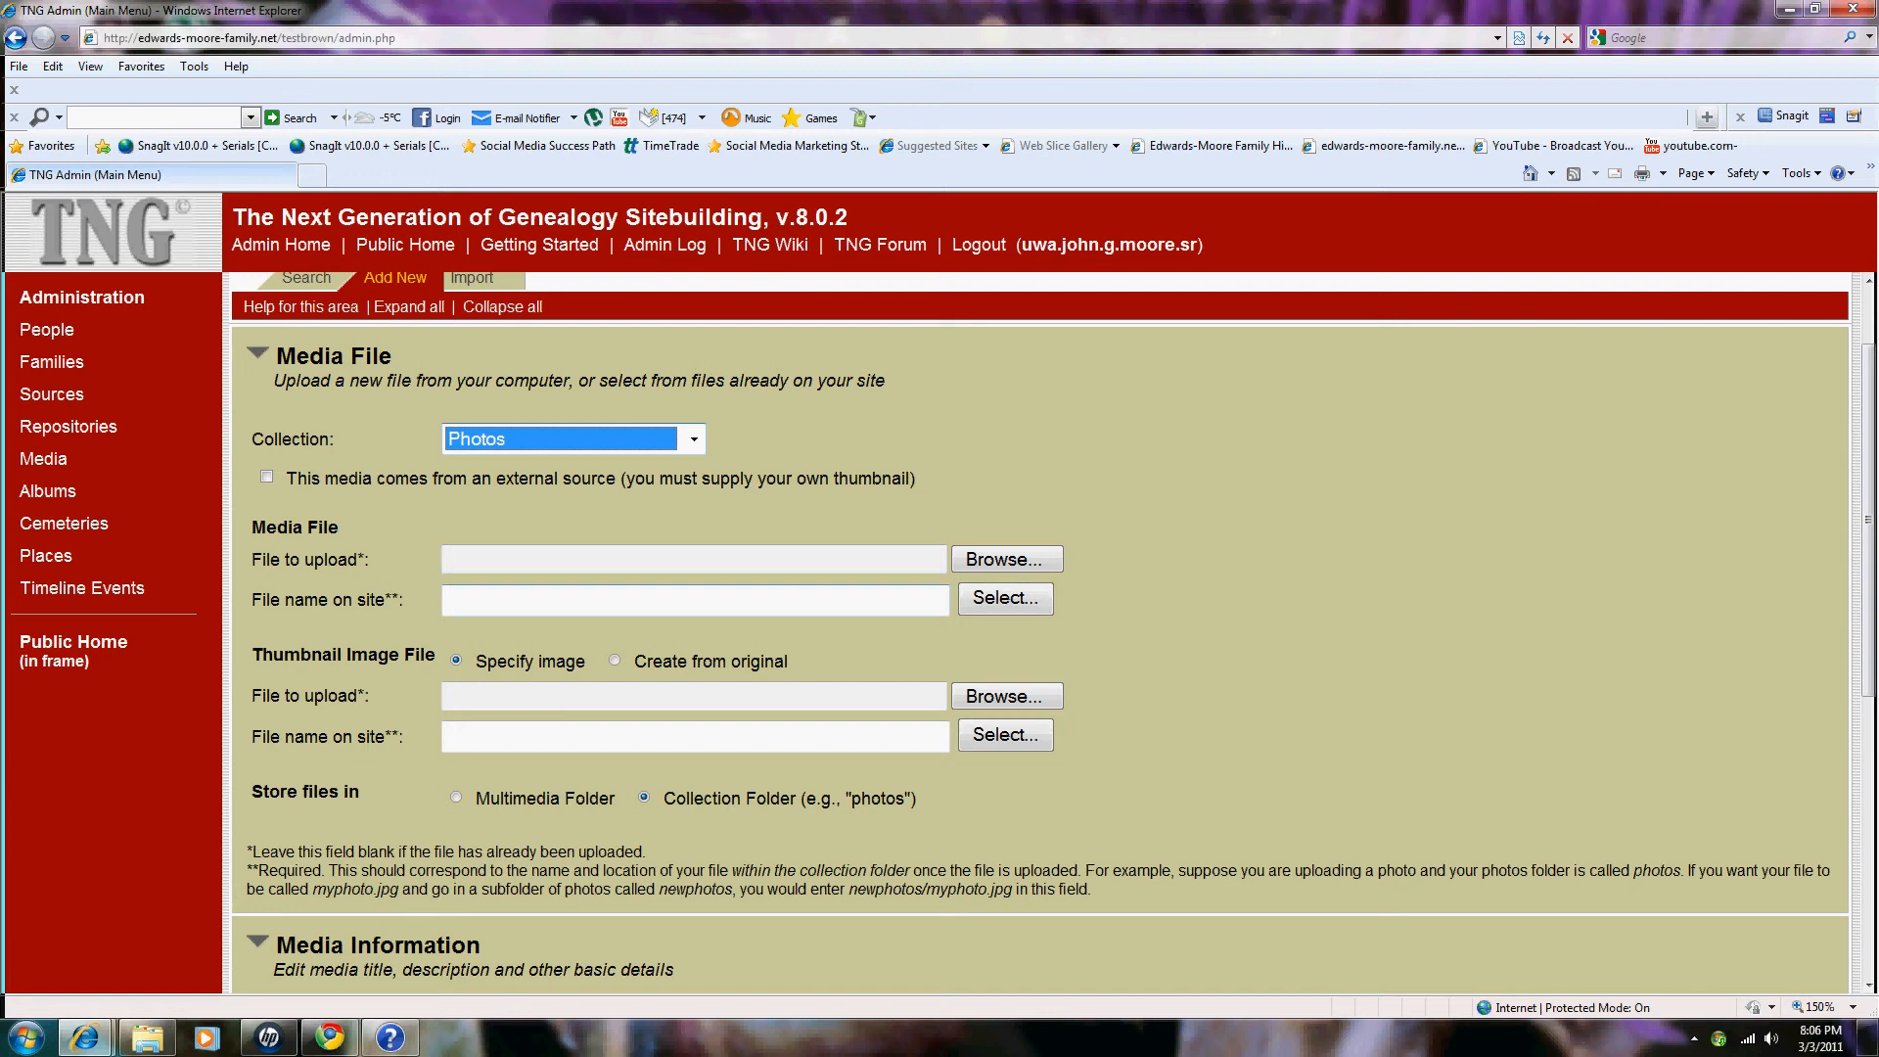
Step: Pick Zoe_03mar_2011_2.jpg from the Pictures library as the file to upload
click(1006, 559)
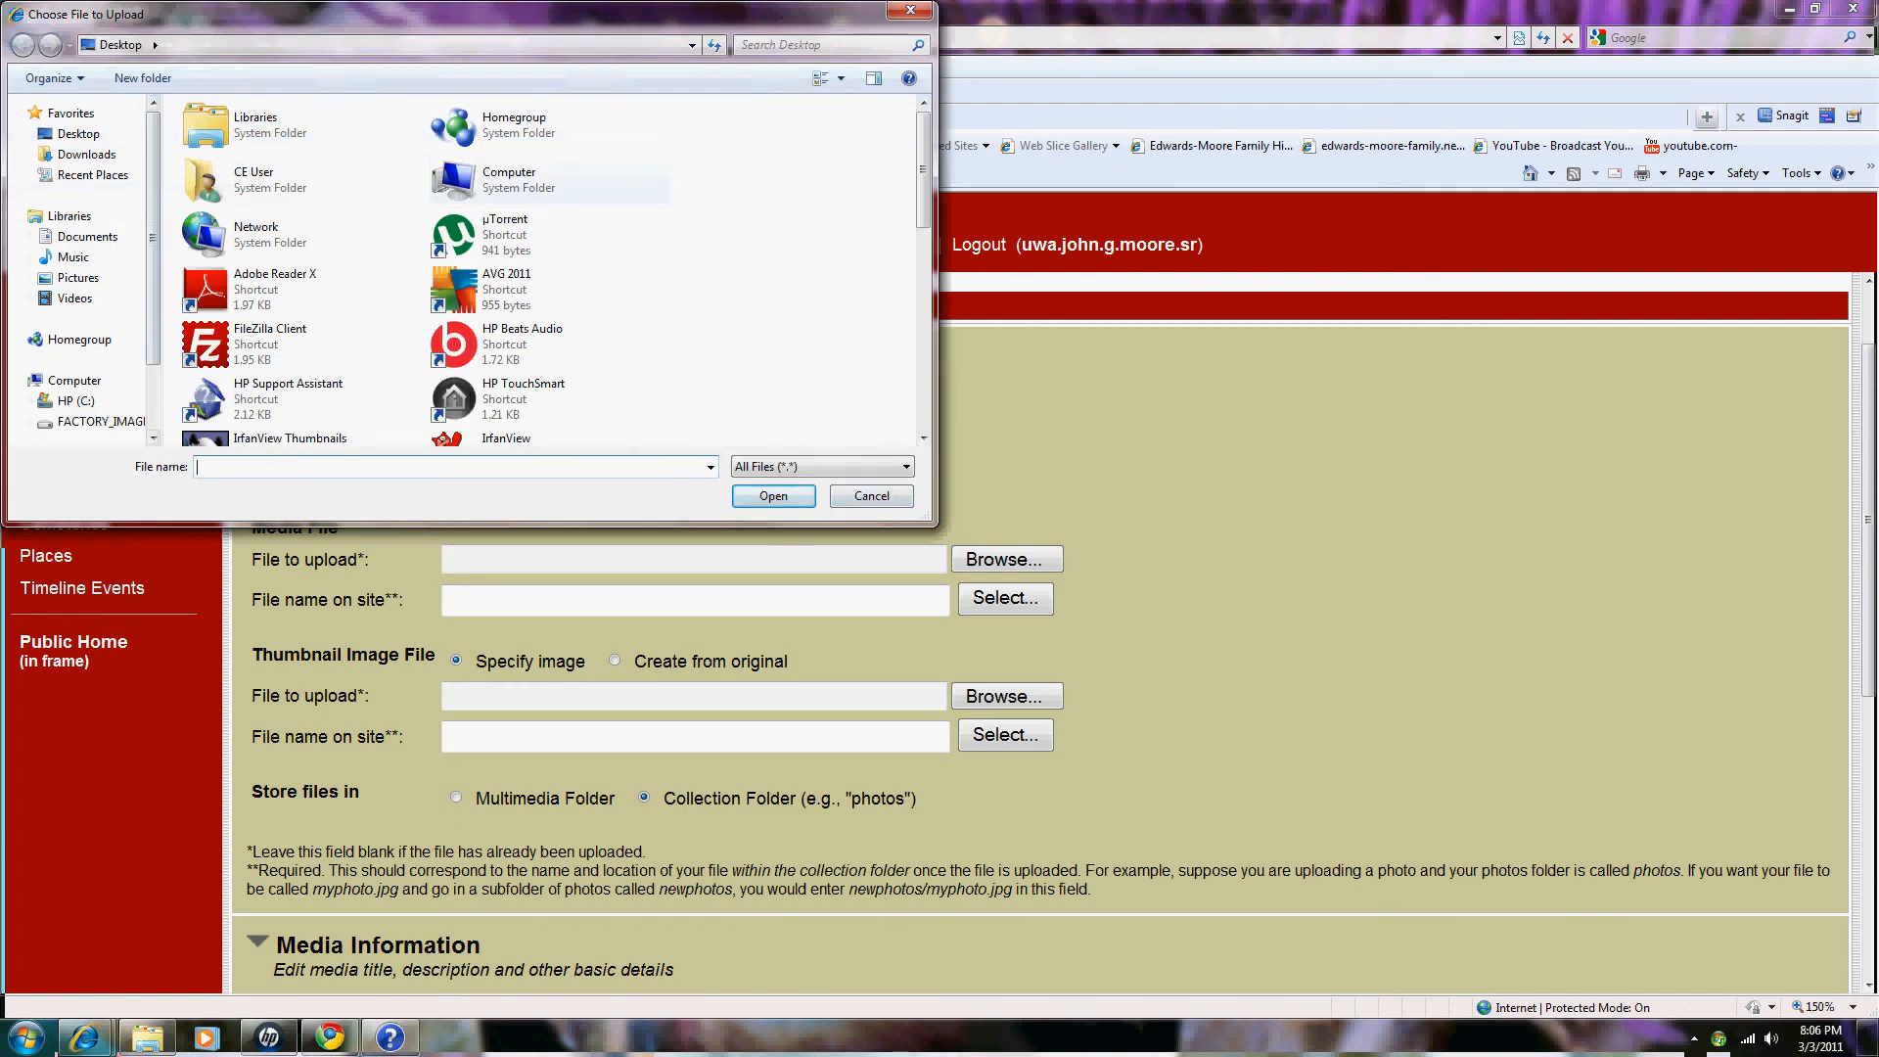
double_click(208, 124)
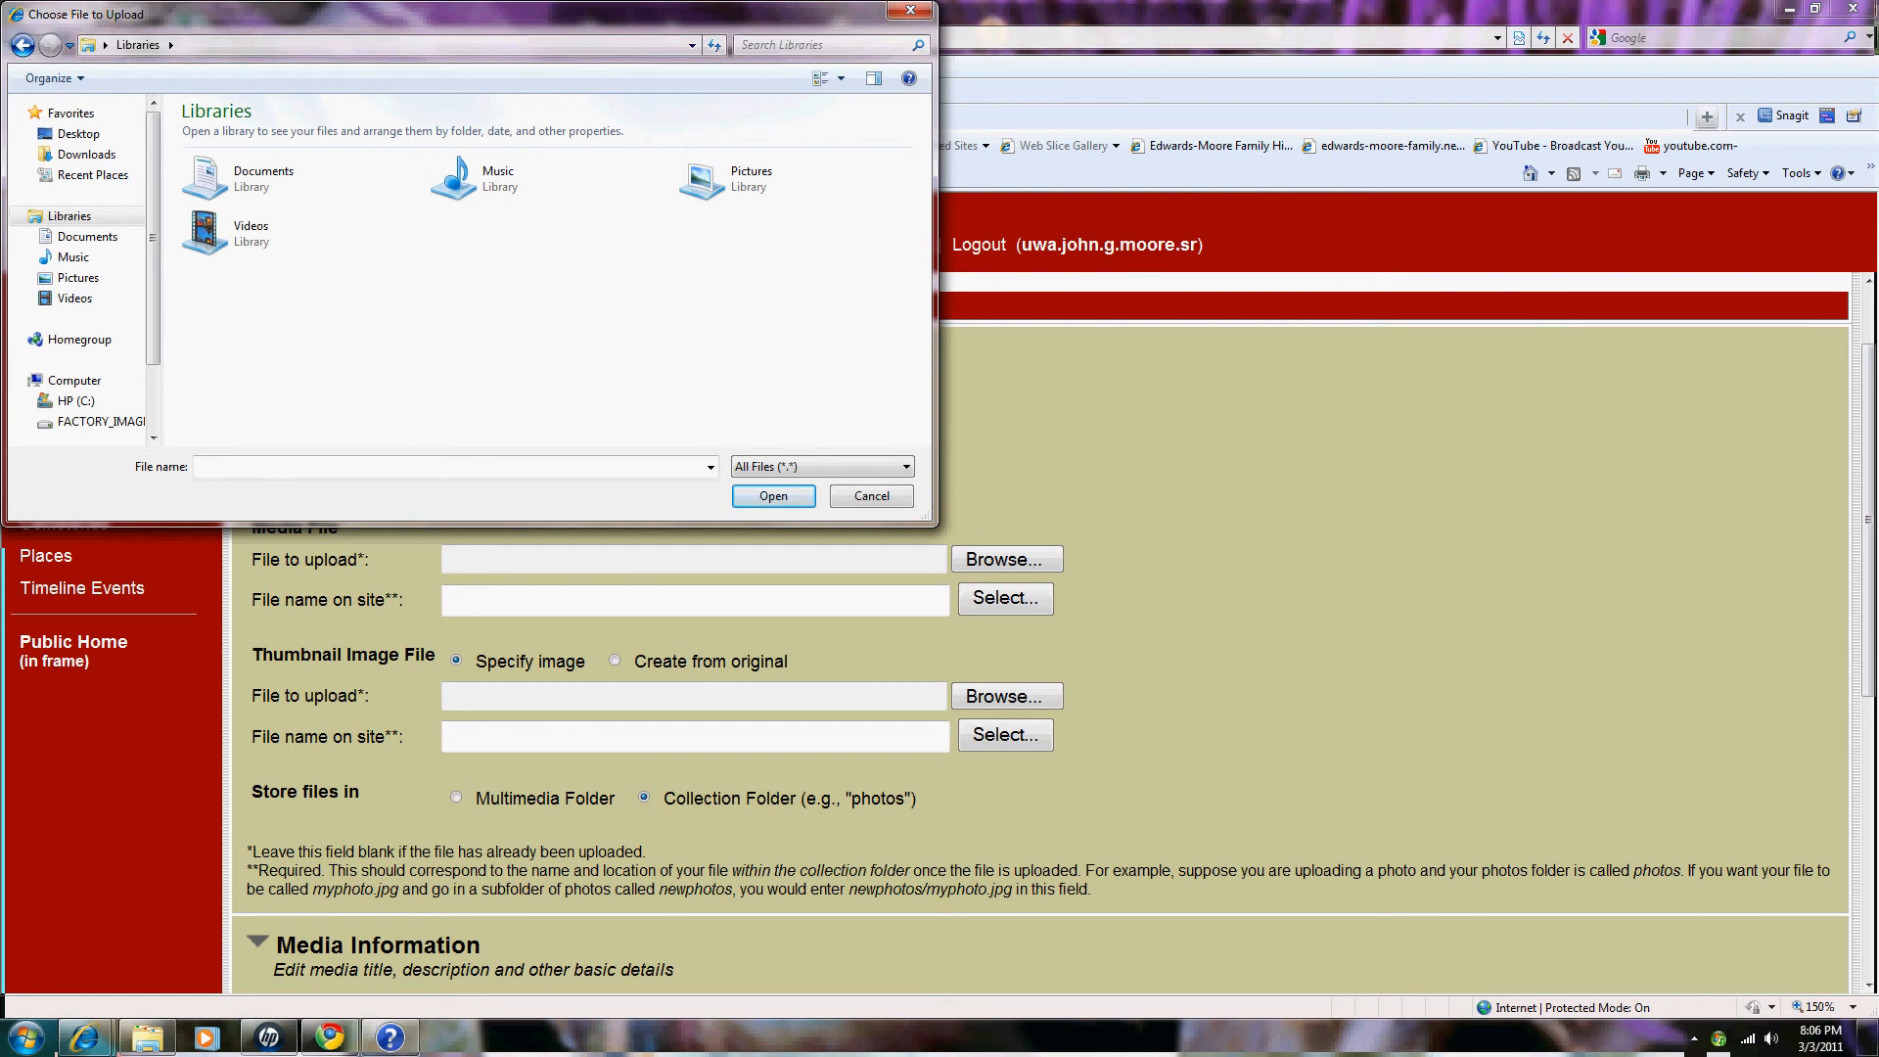
double_click(729, 179)
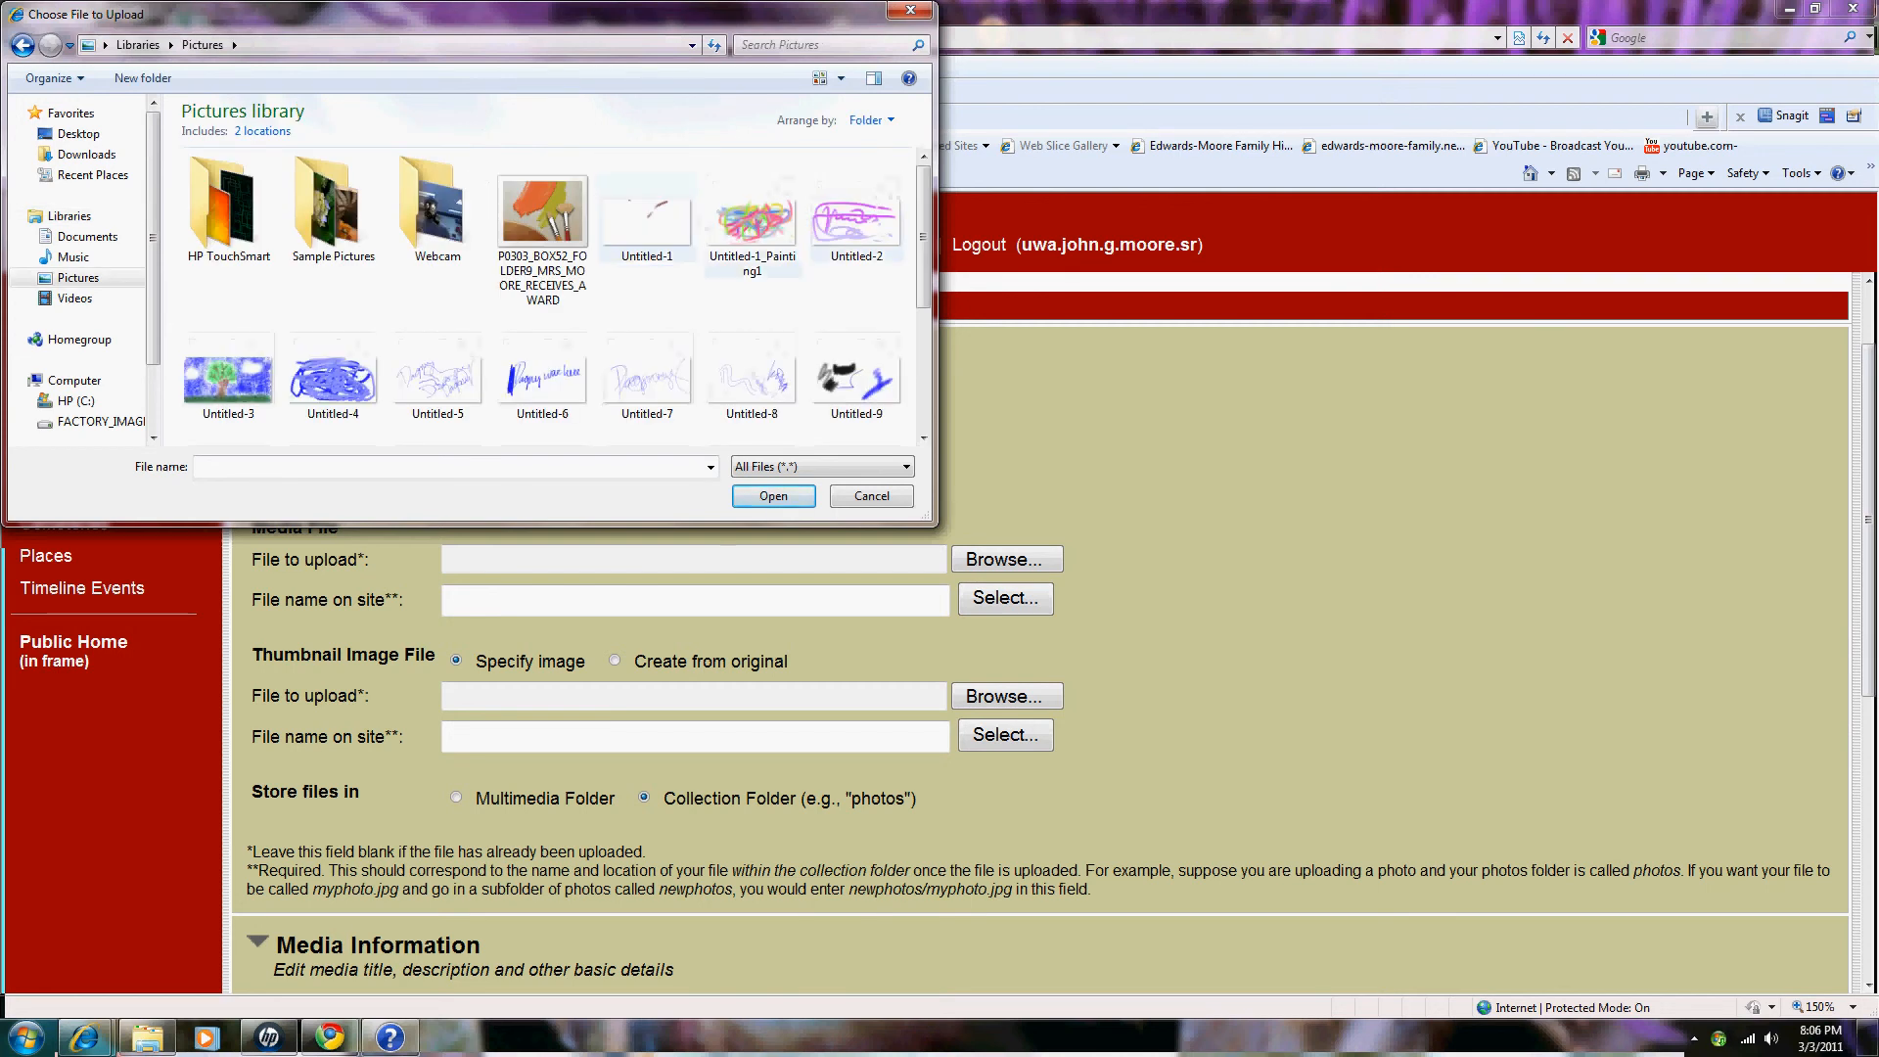
scroll(752, 225, down, 2)
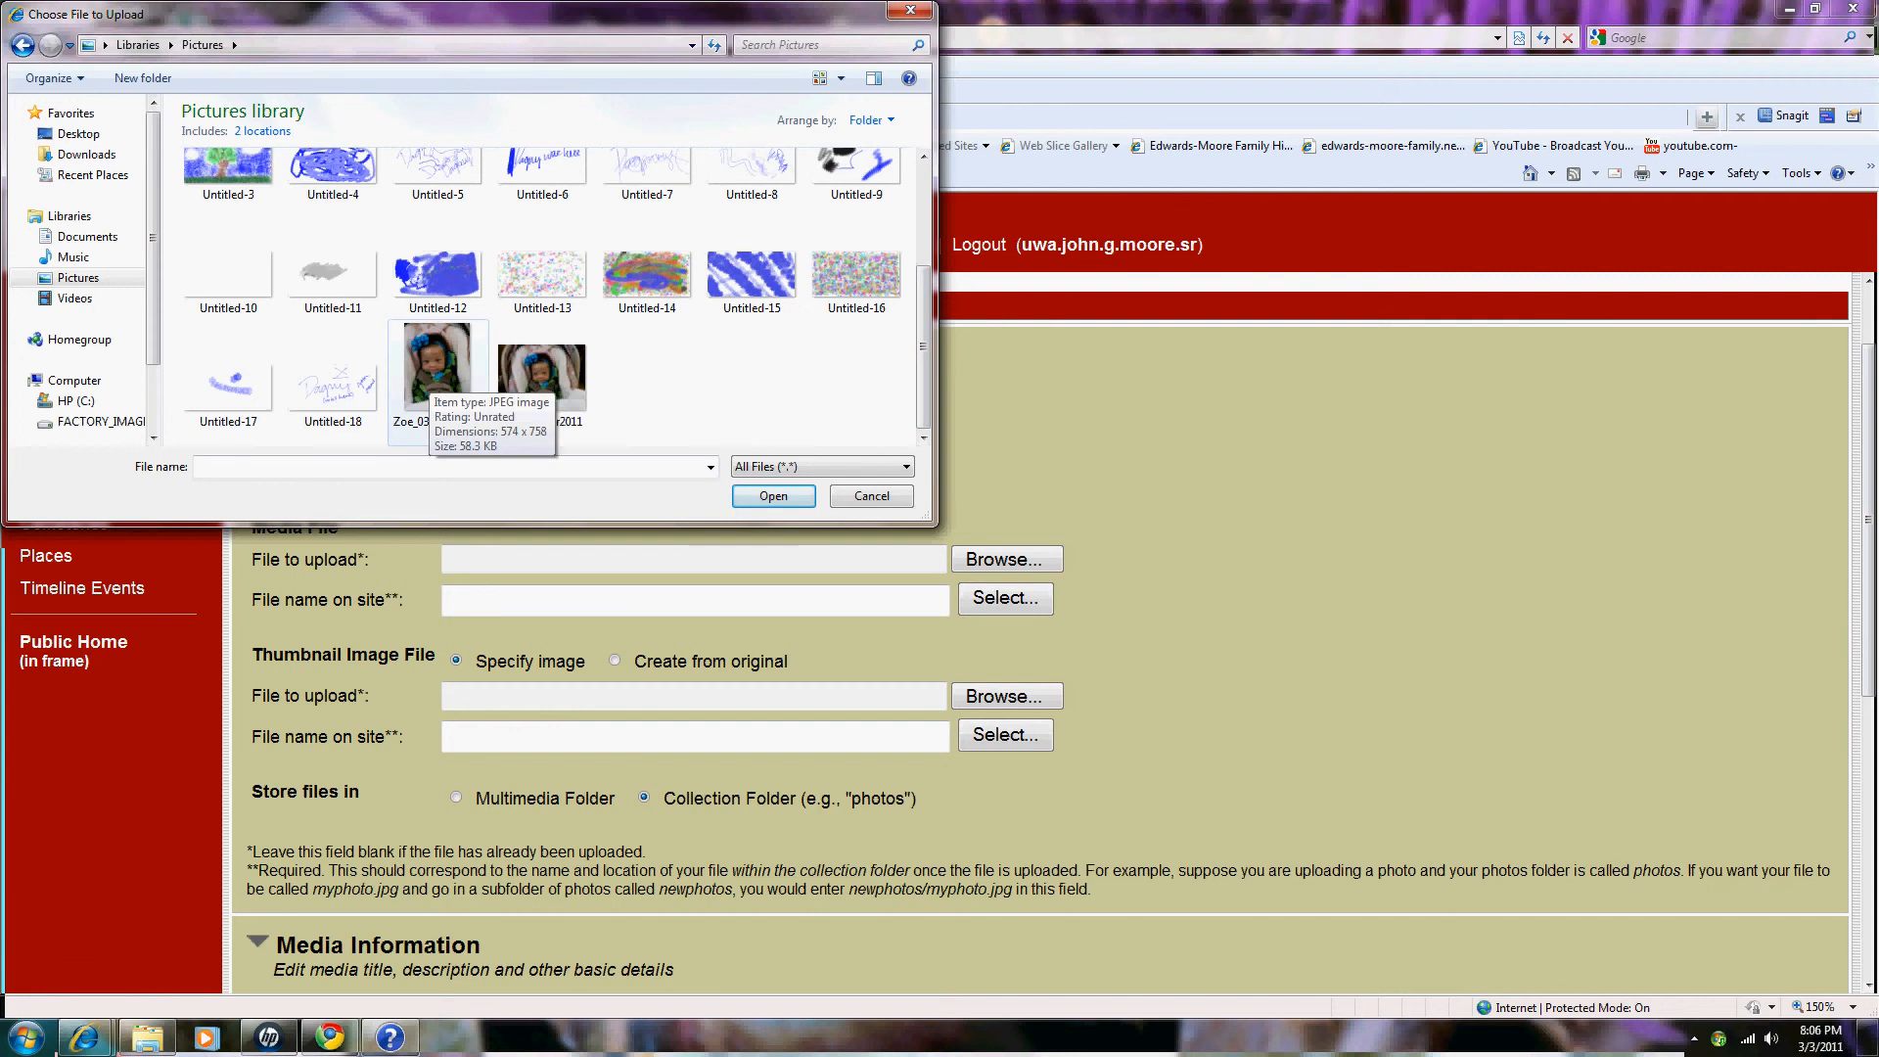
click(438, 377)
click(773, 495)
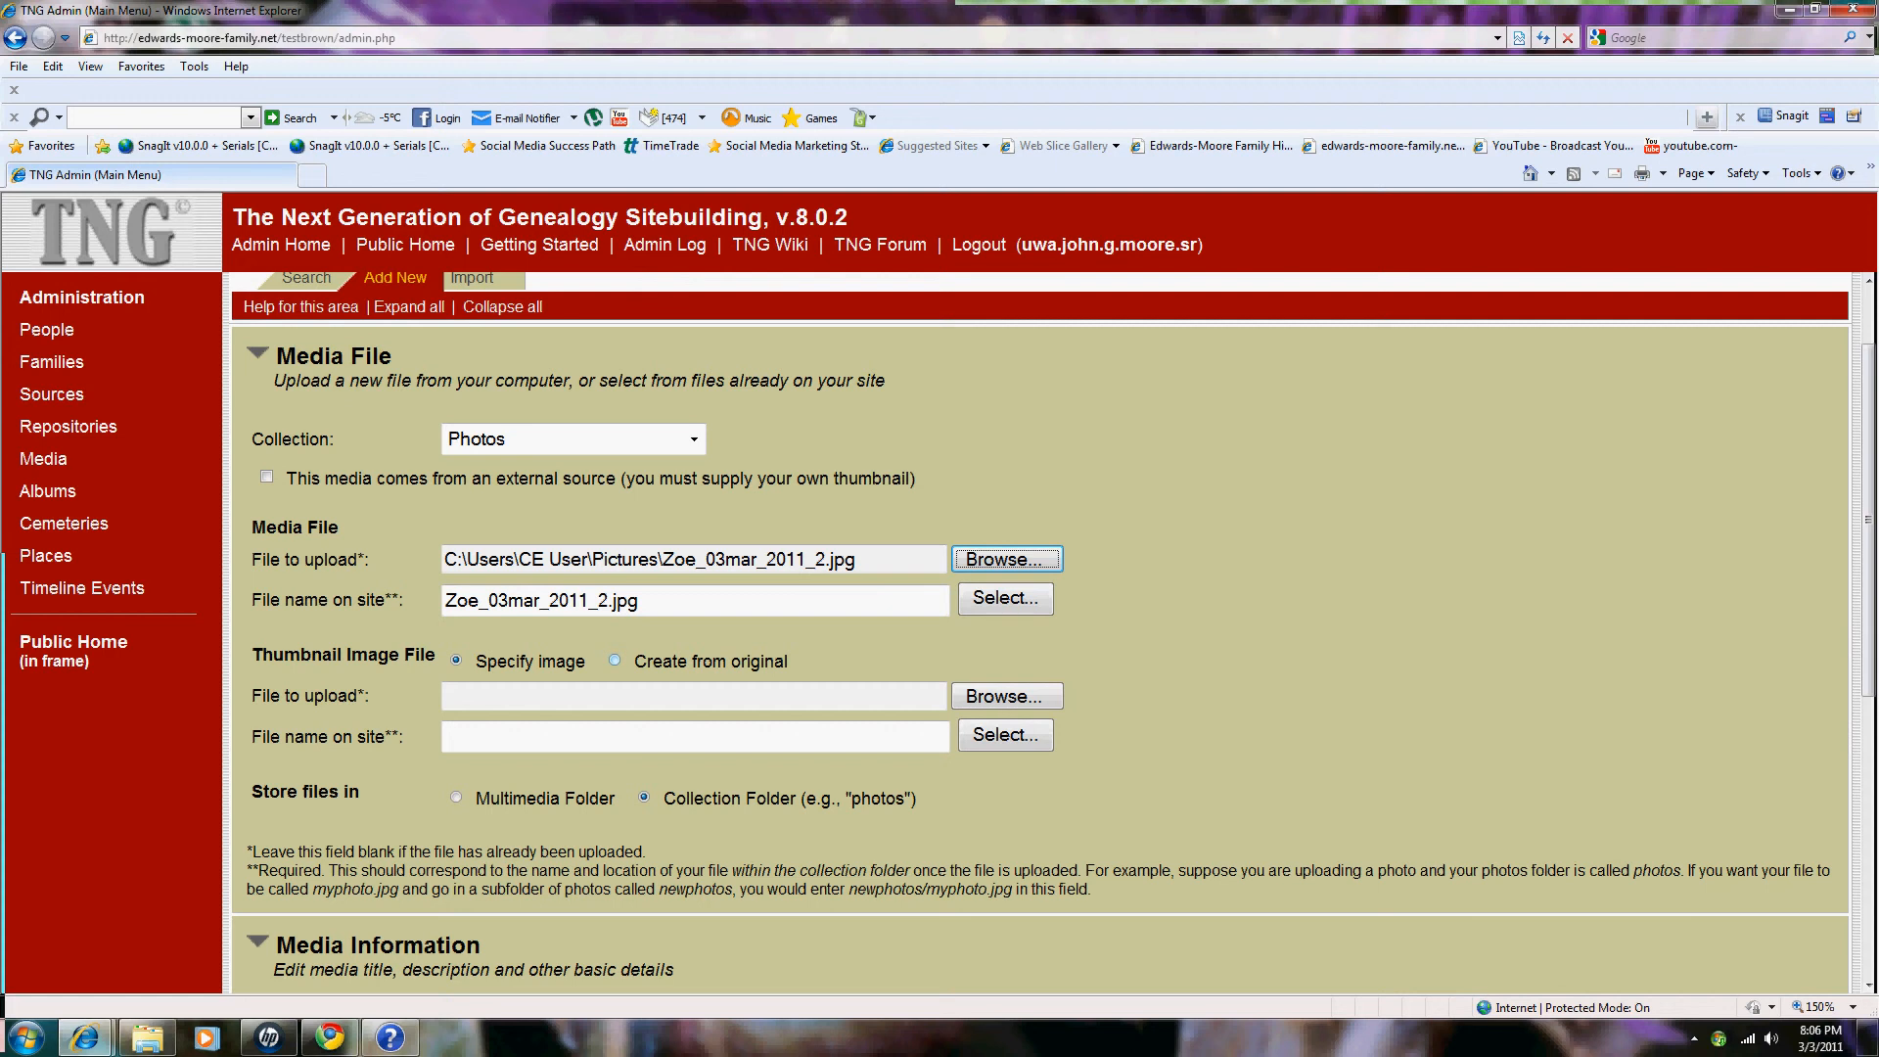
Step: Generate the thumbnail from the original photo as thumb_Zoe_03mar_2011_2.jpg
click(614, 661)
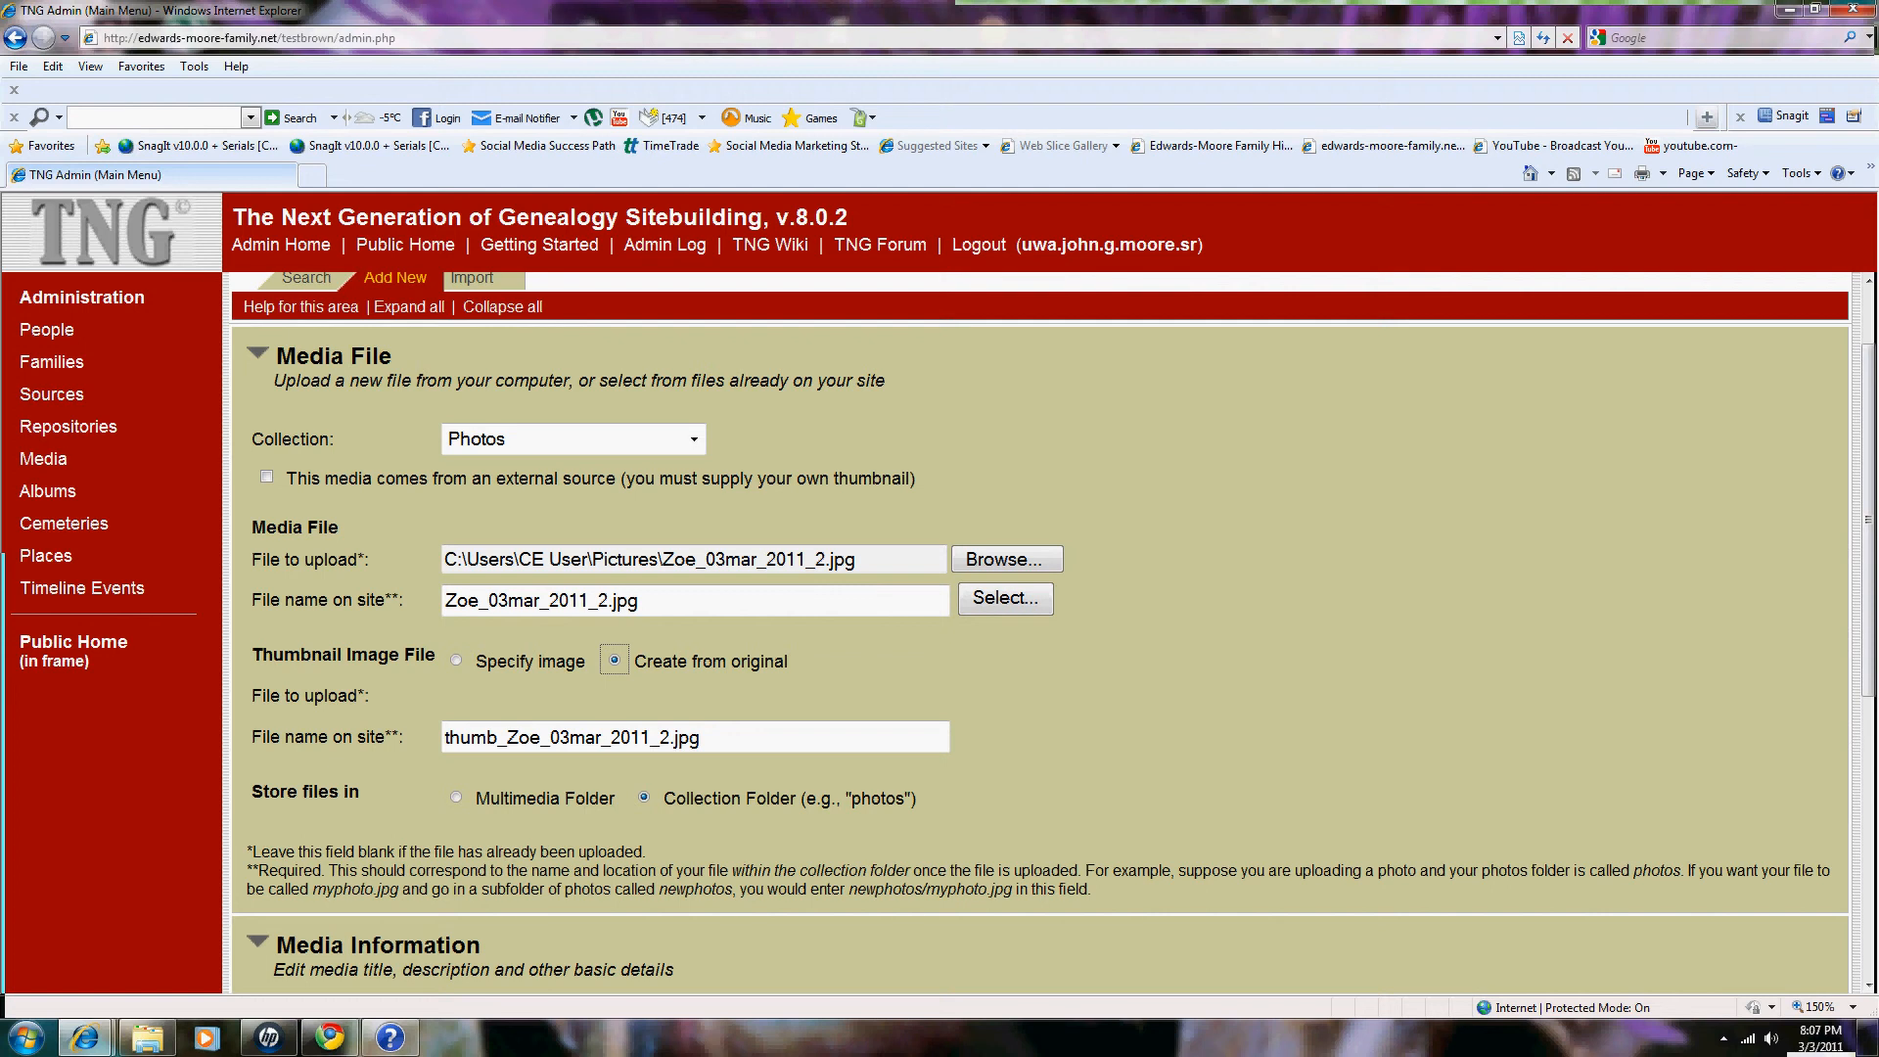
scroll(1038, 636, down, 3)
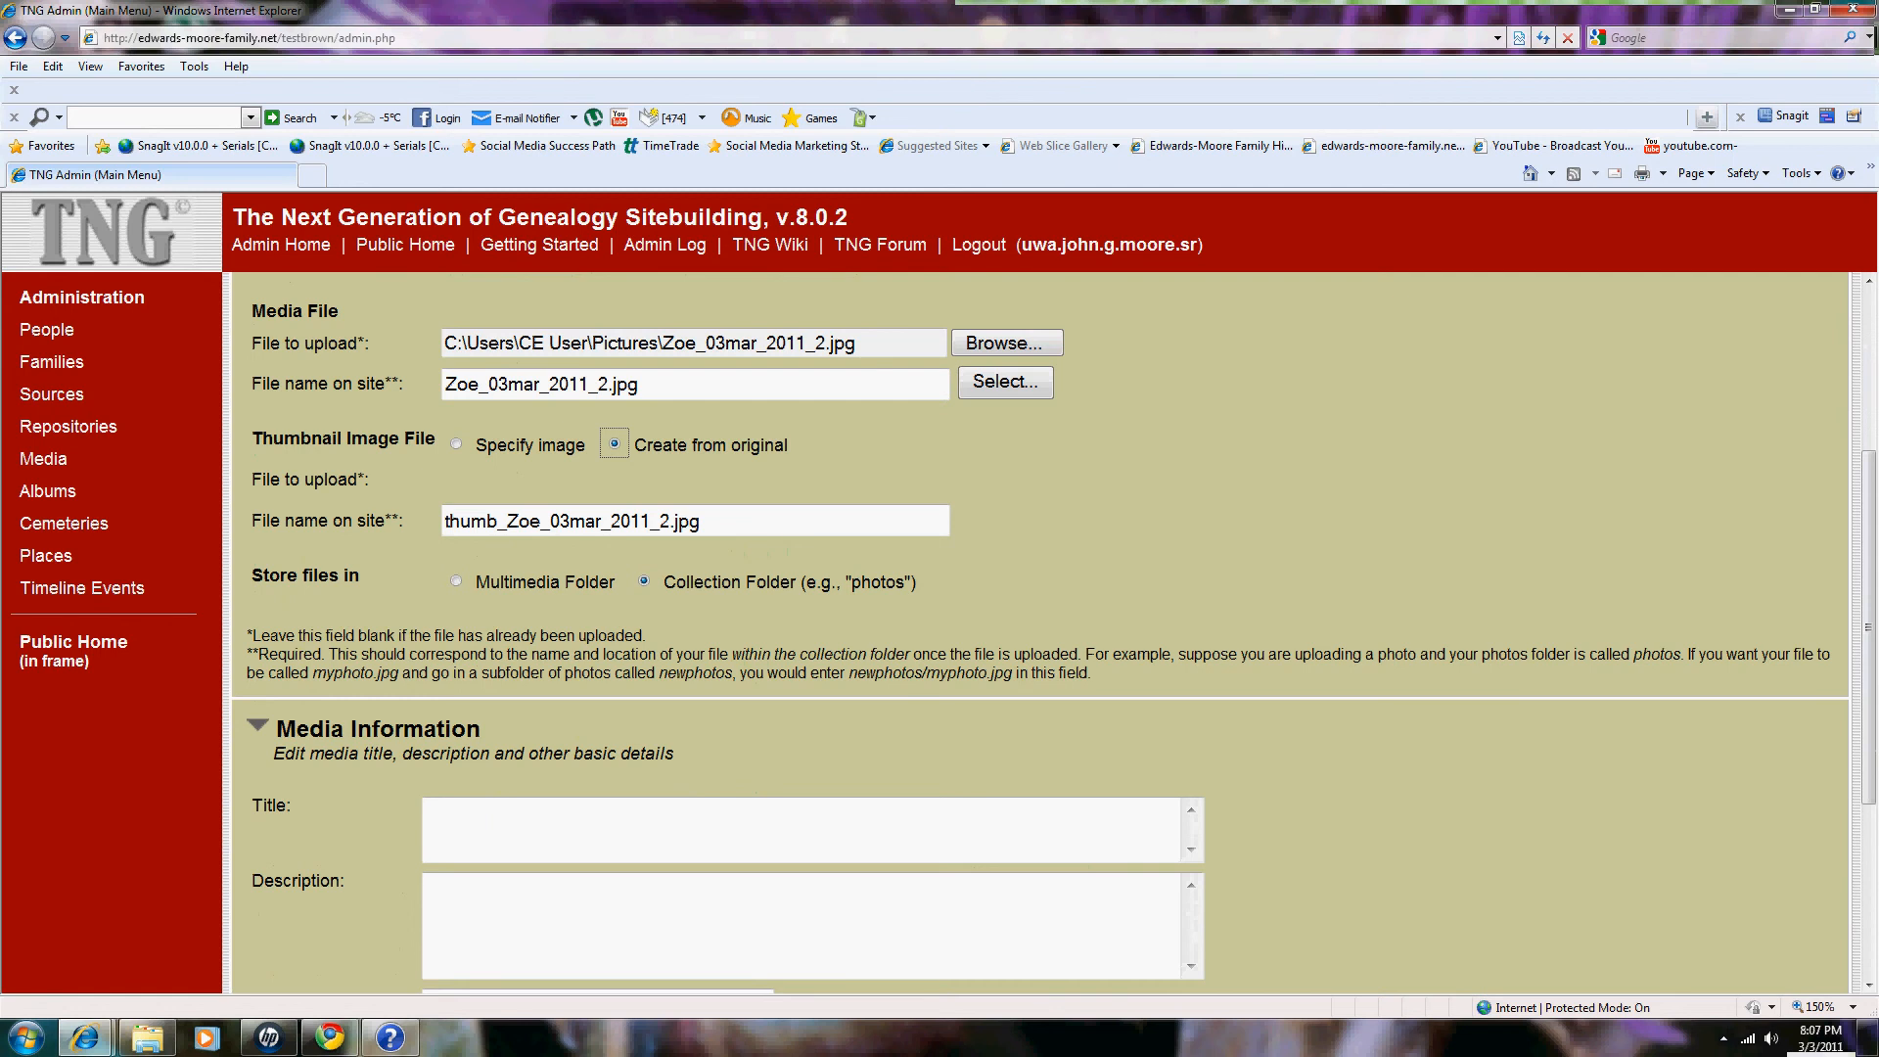
Step: Enter 'Bayb Zoe' as the media title and save the new item
scroll(1037, 636, down, 3)
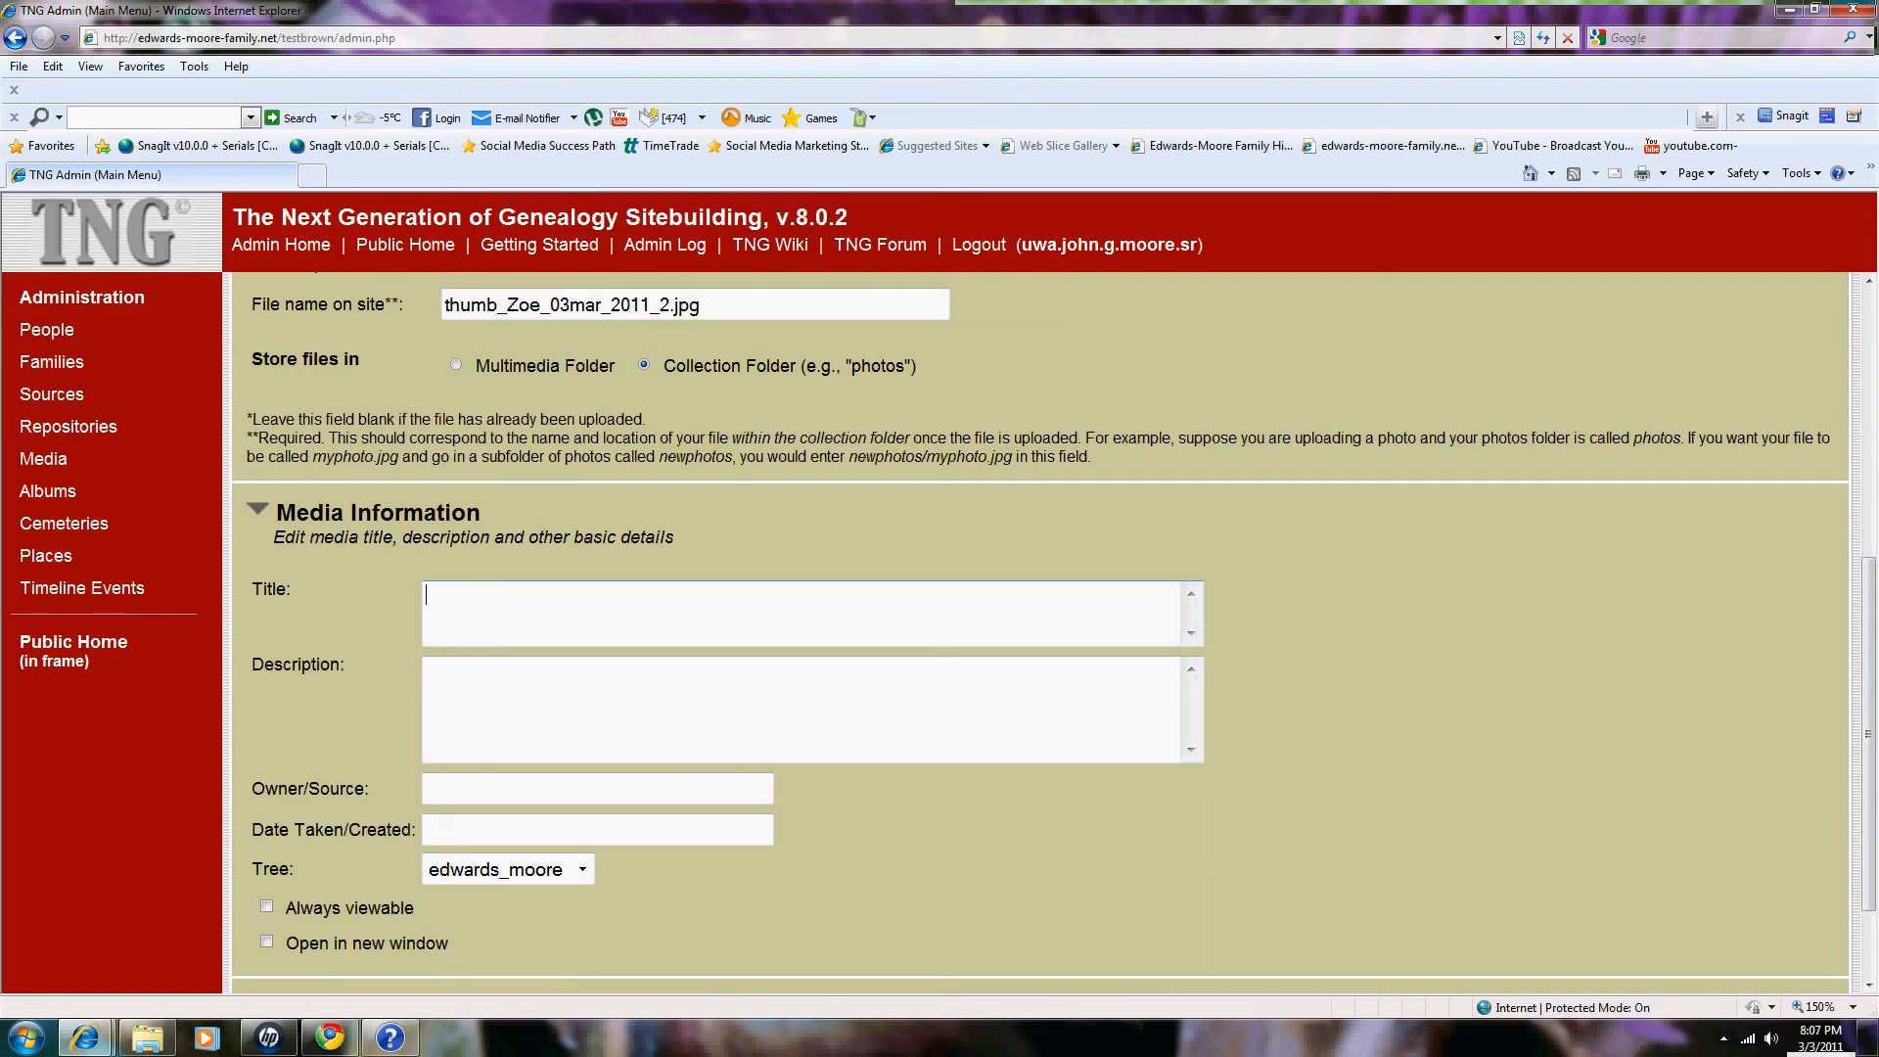
text(Bayb Zoe)
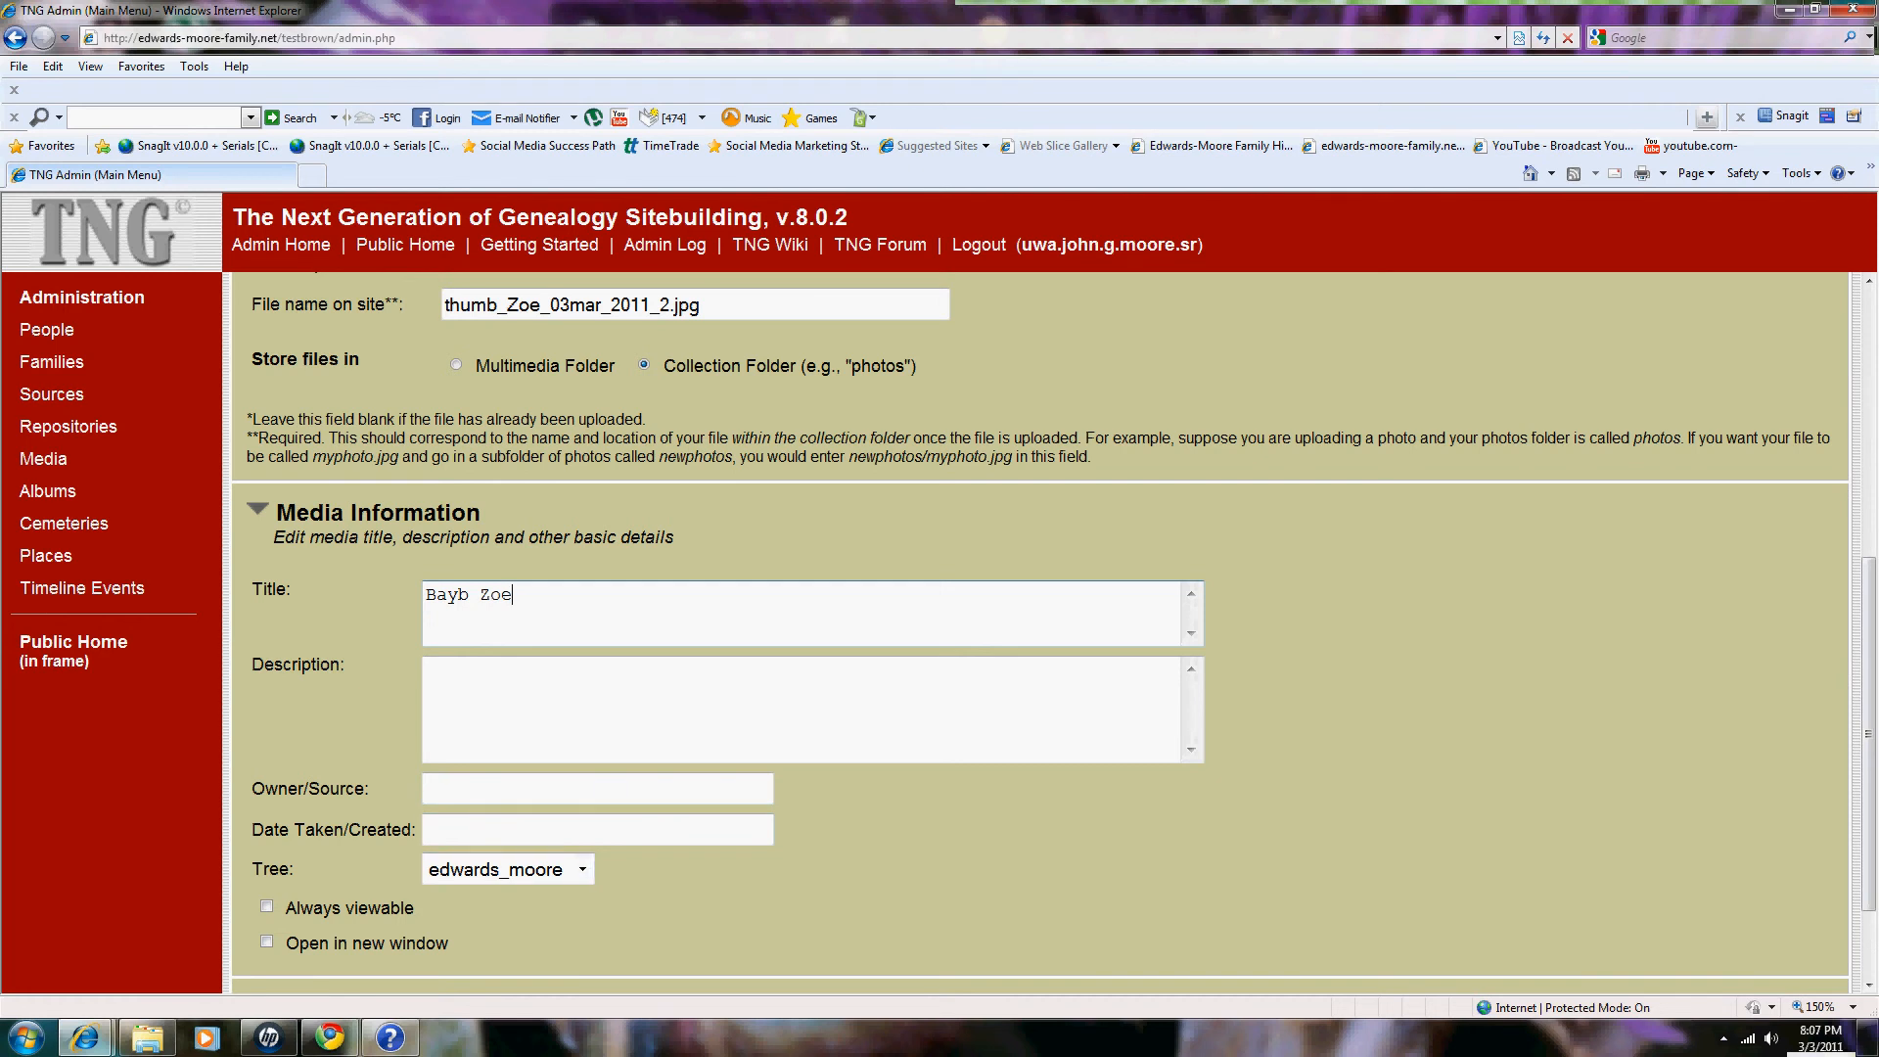
scroll(1037, 636, down, 2)
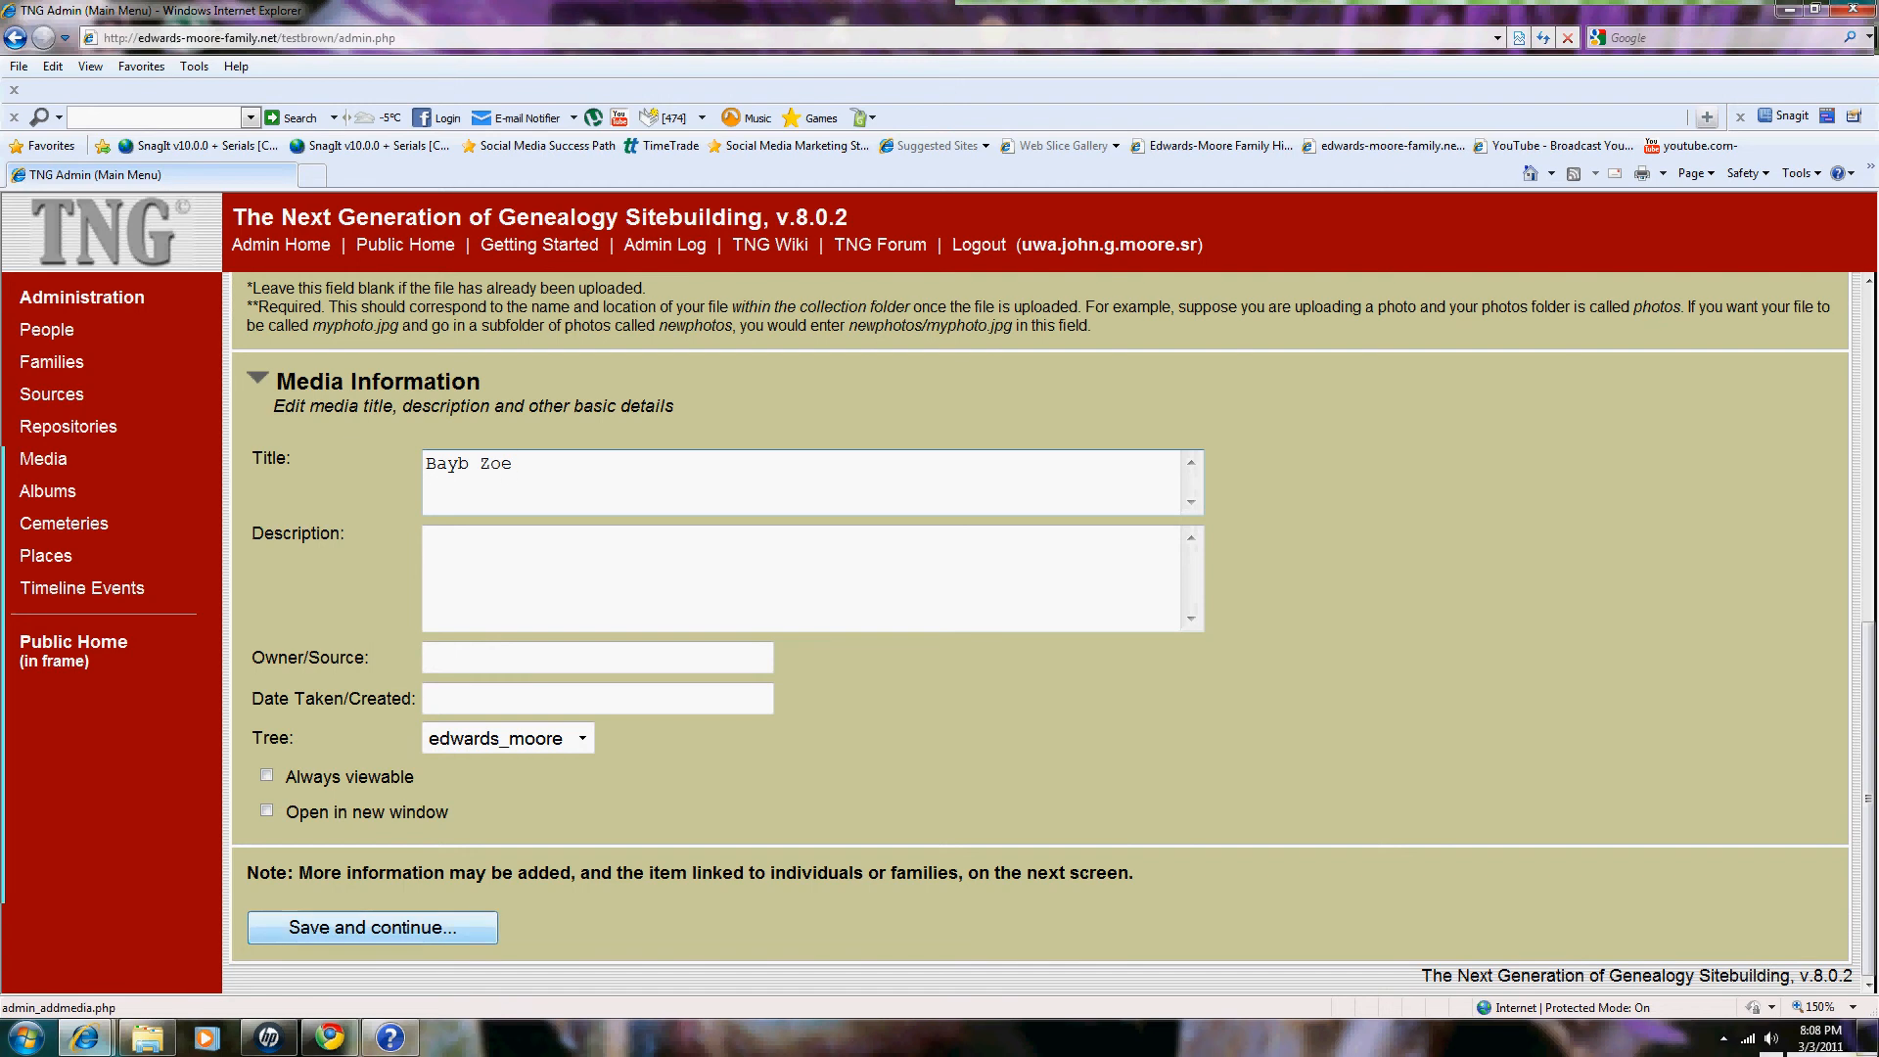
click(372, 927)
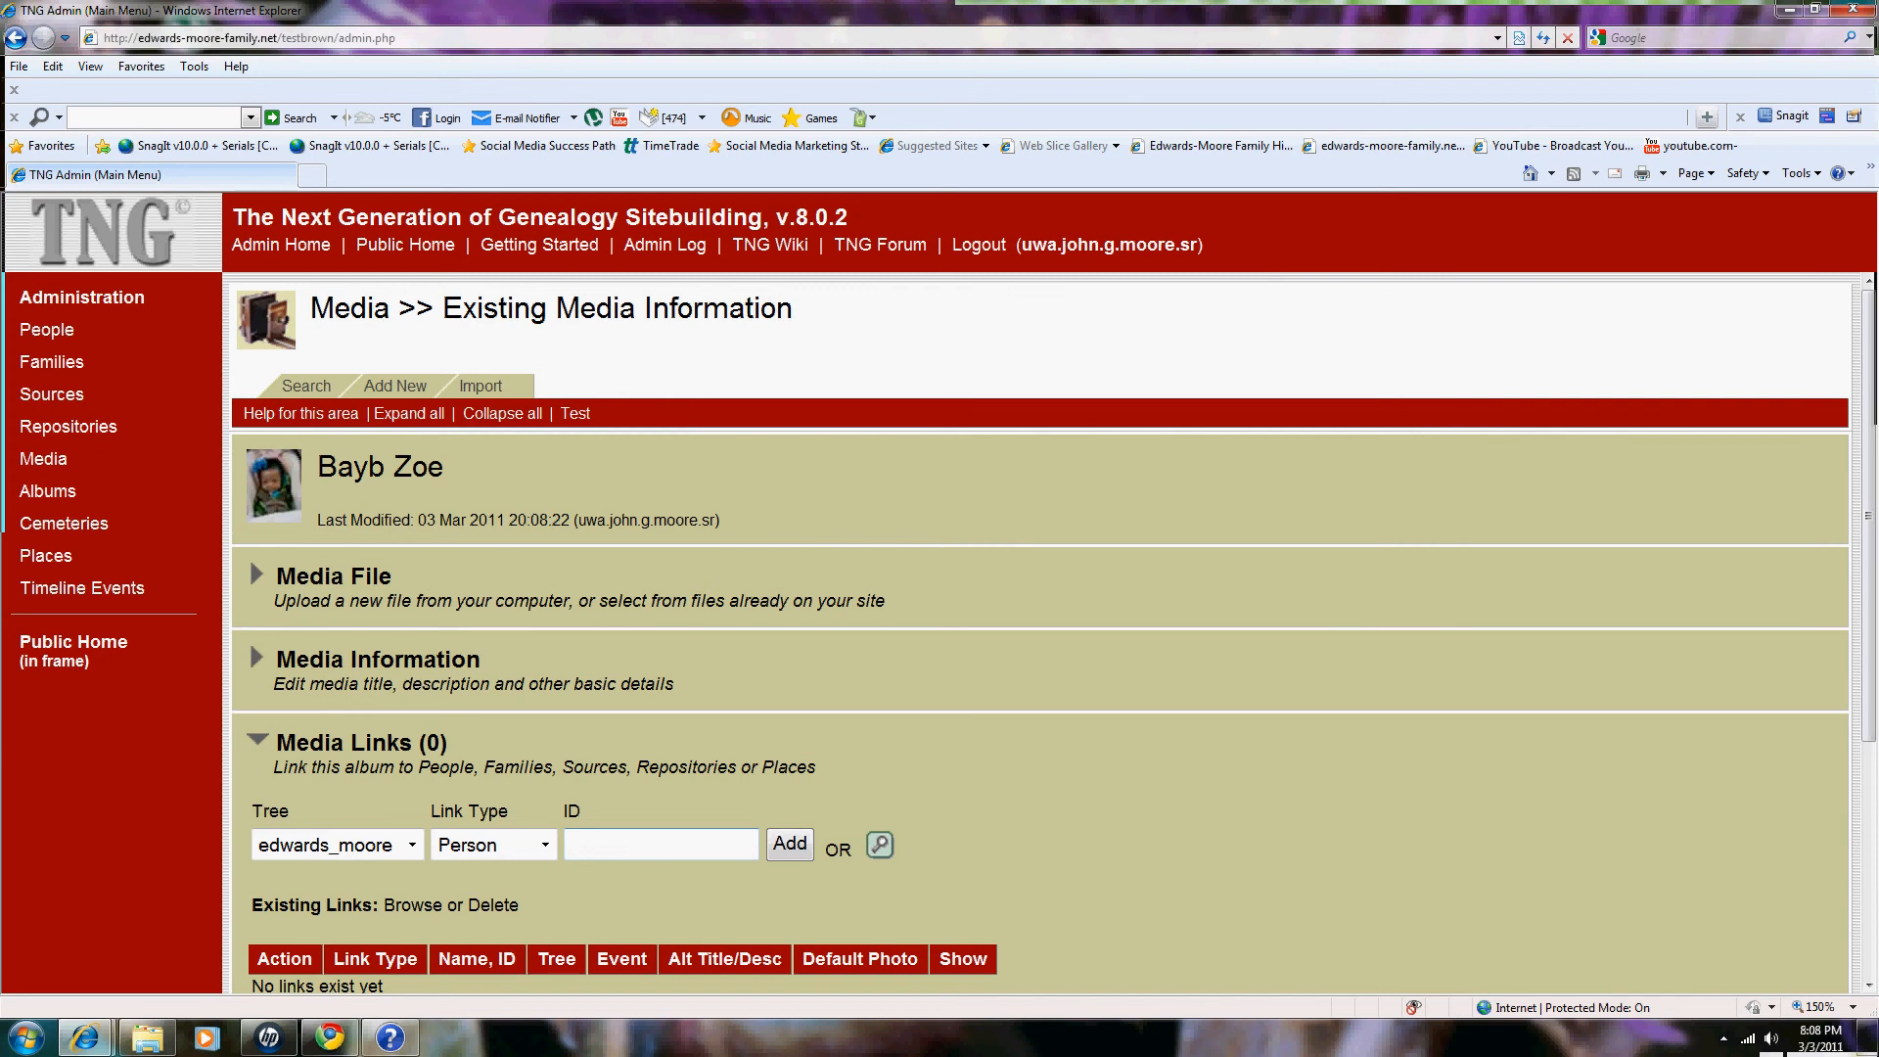
click(879, 844)
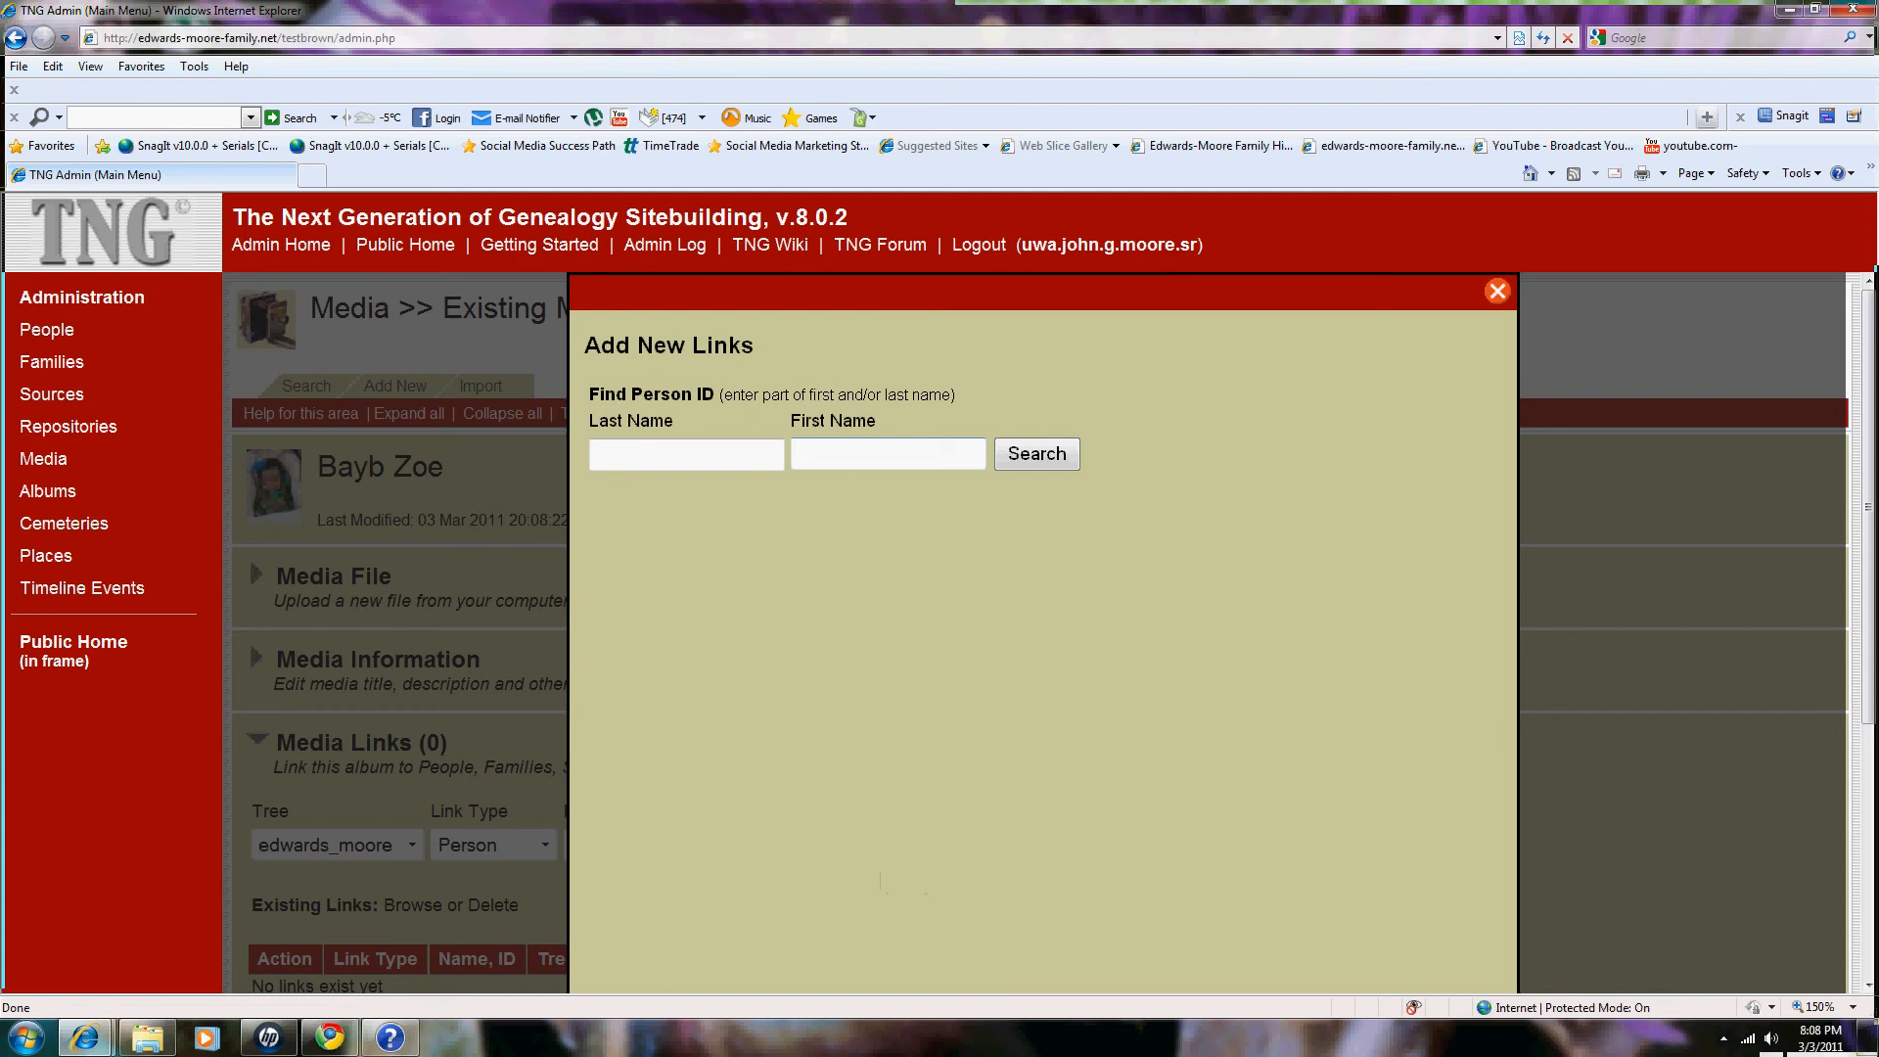
text(z)
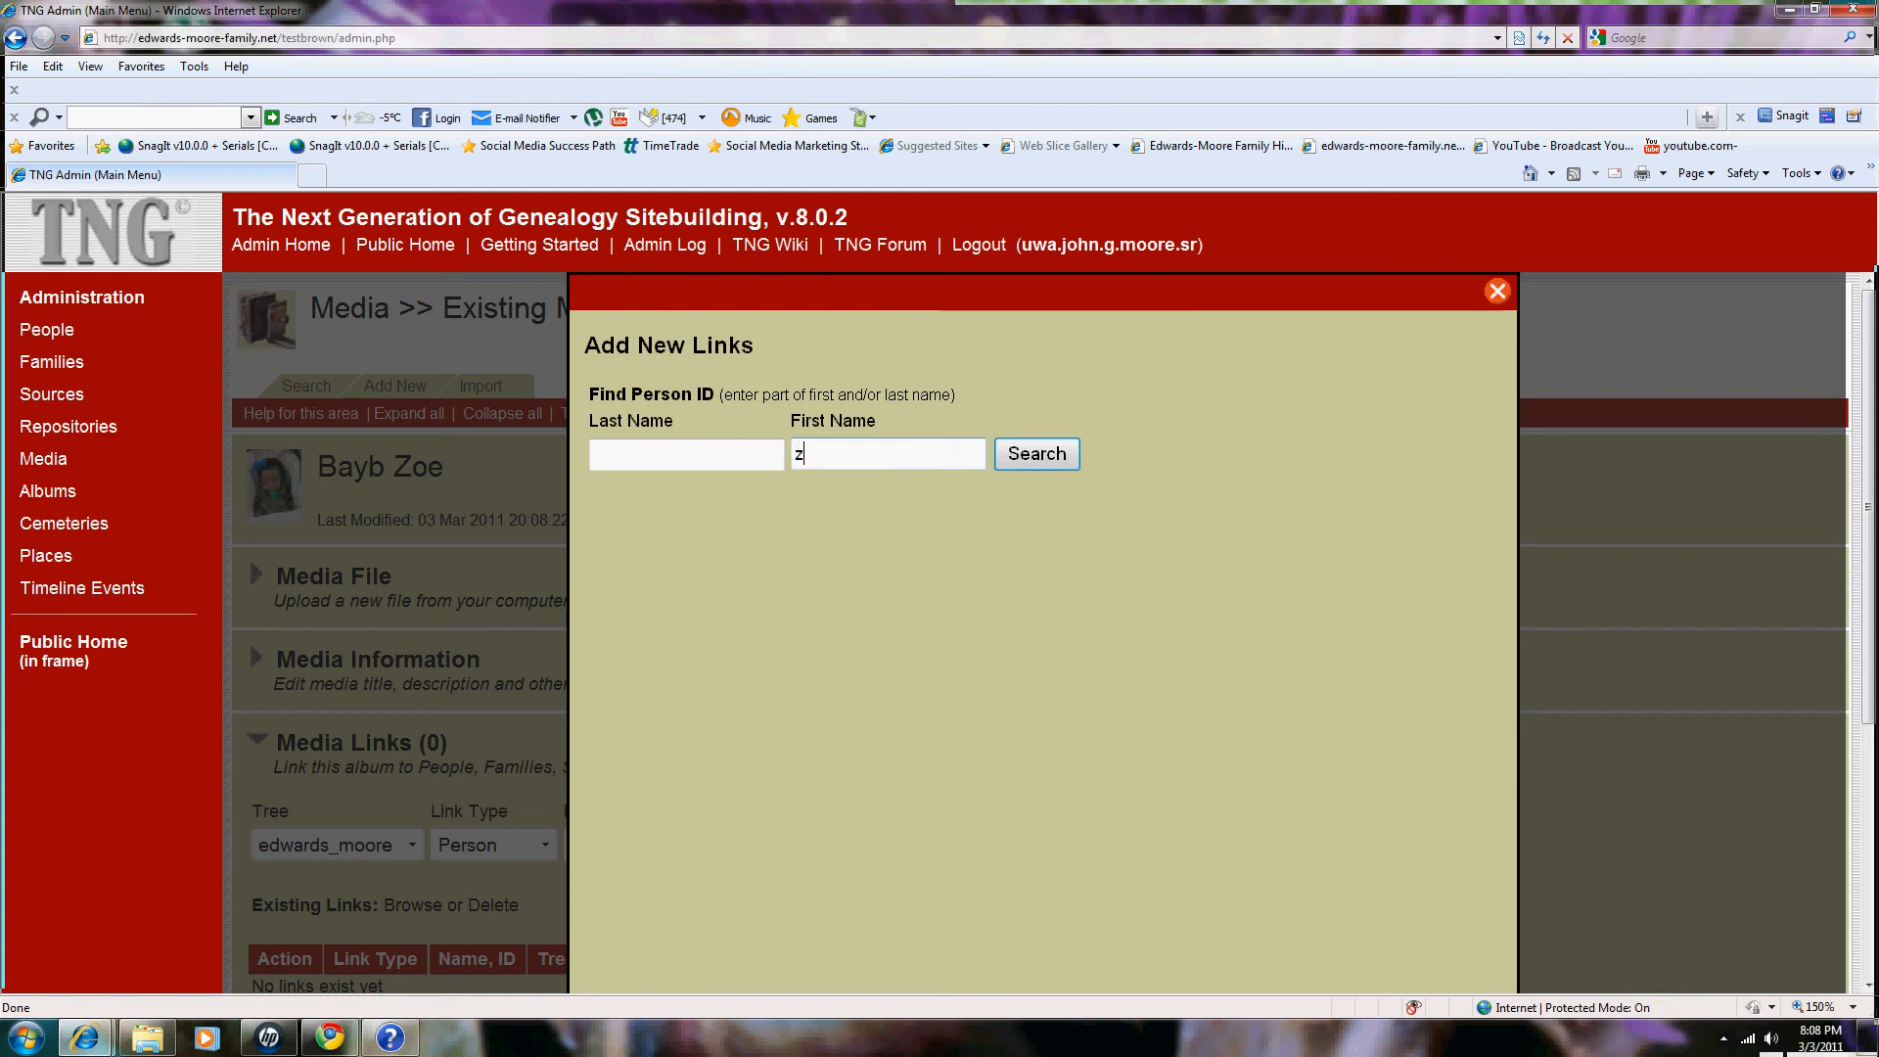
text(oe)
key(Return)
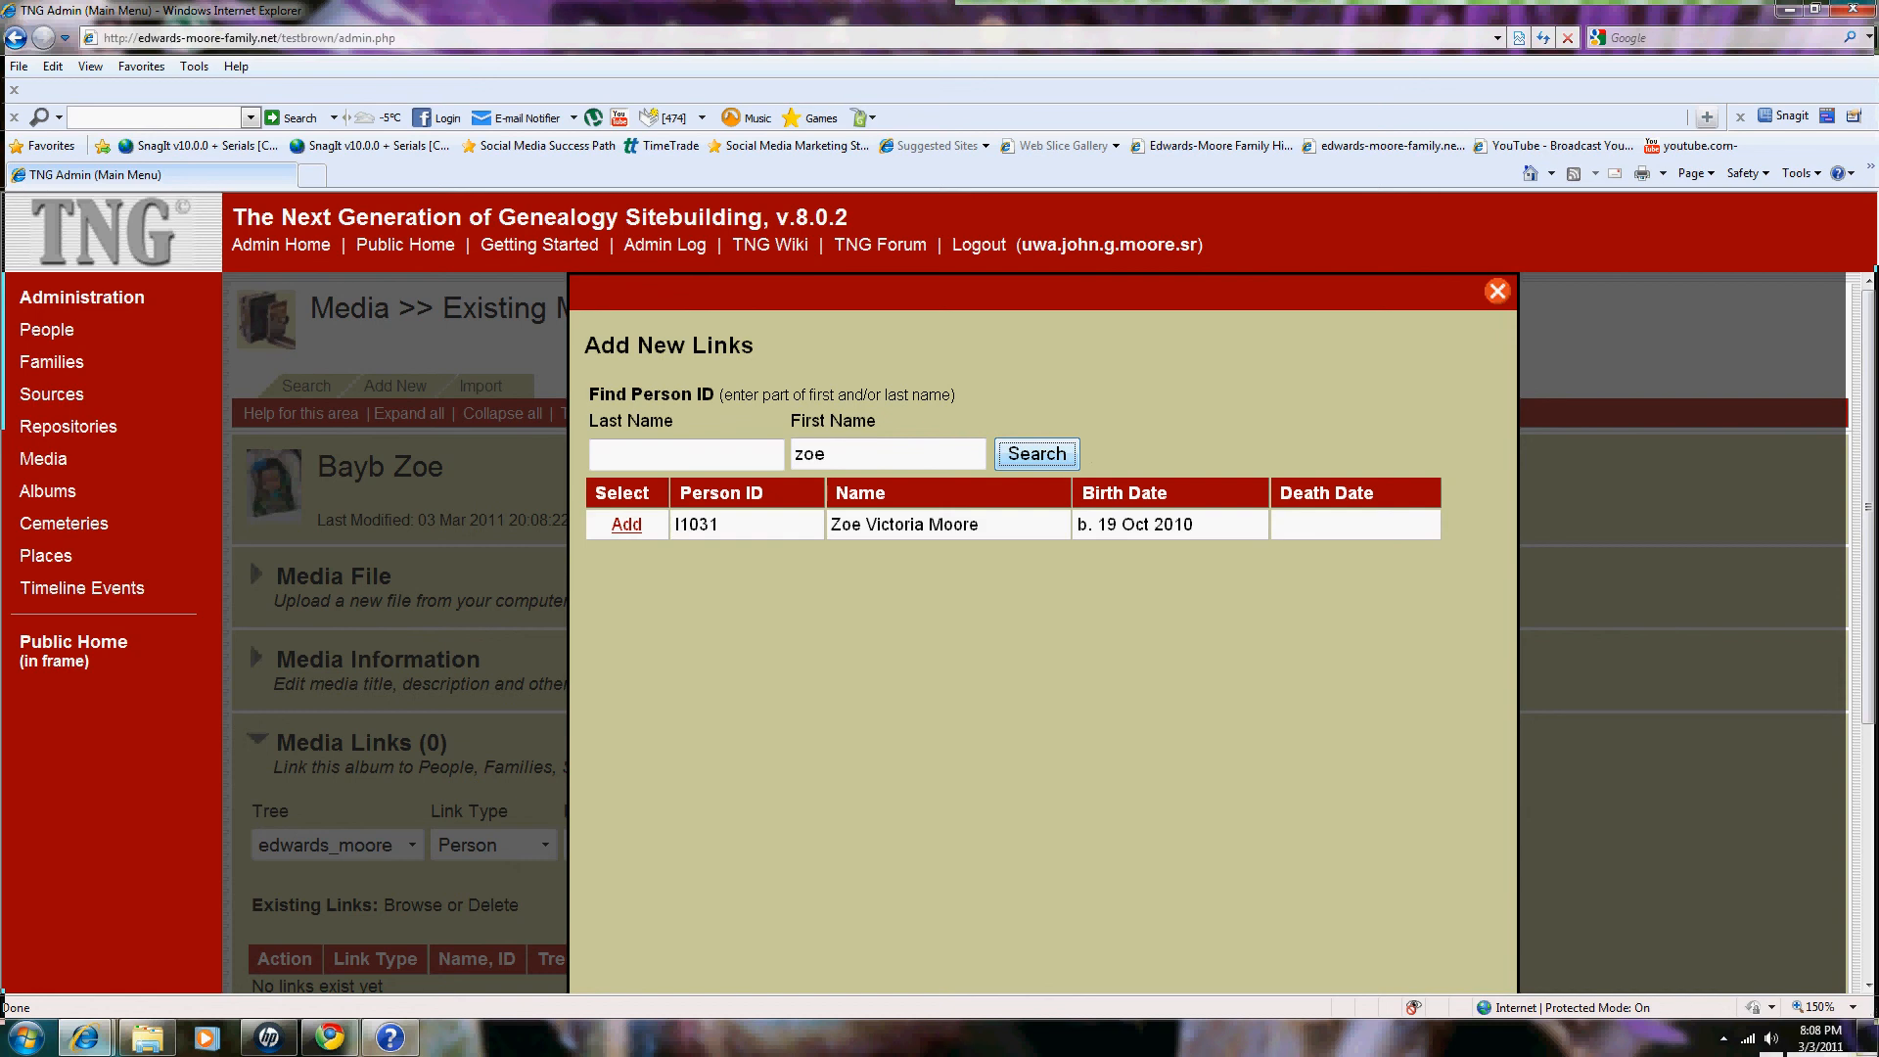
click(626, 523)
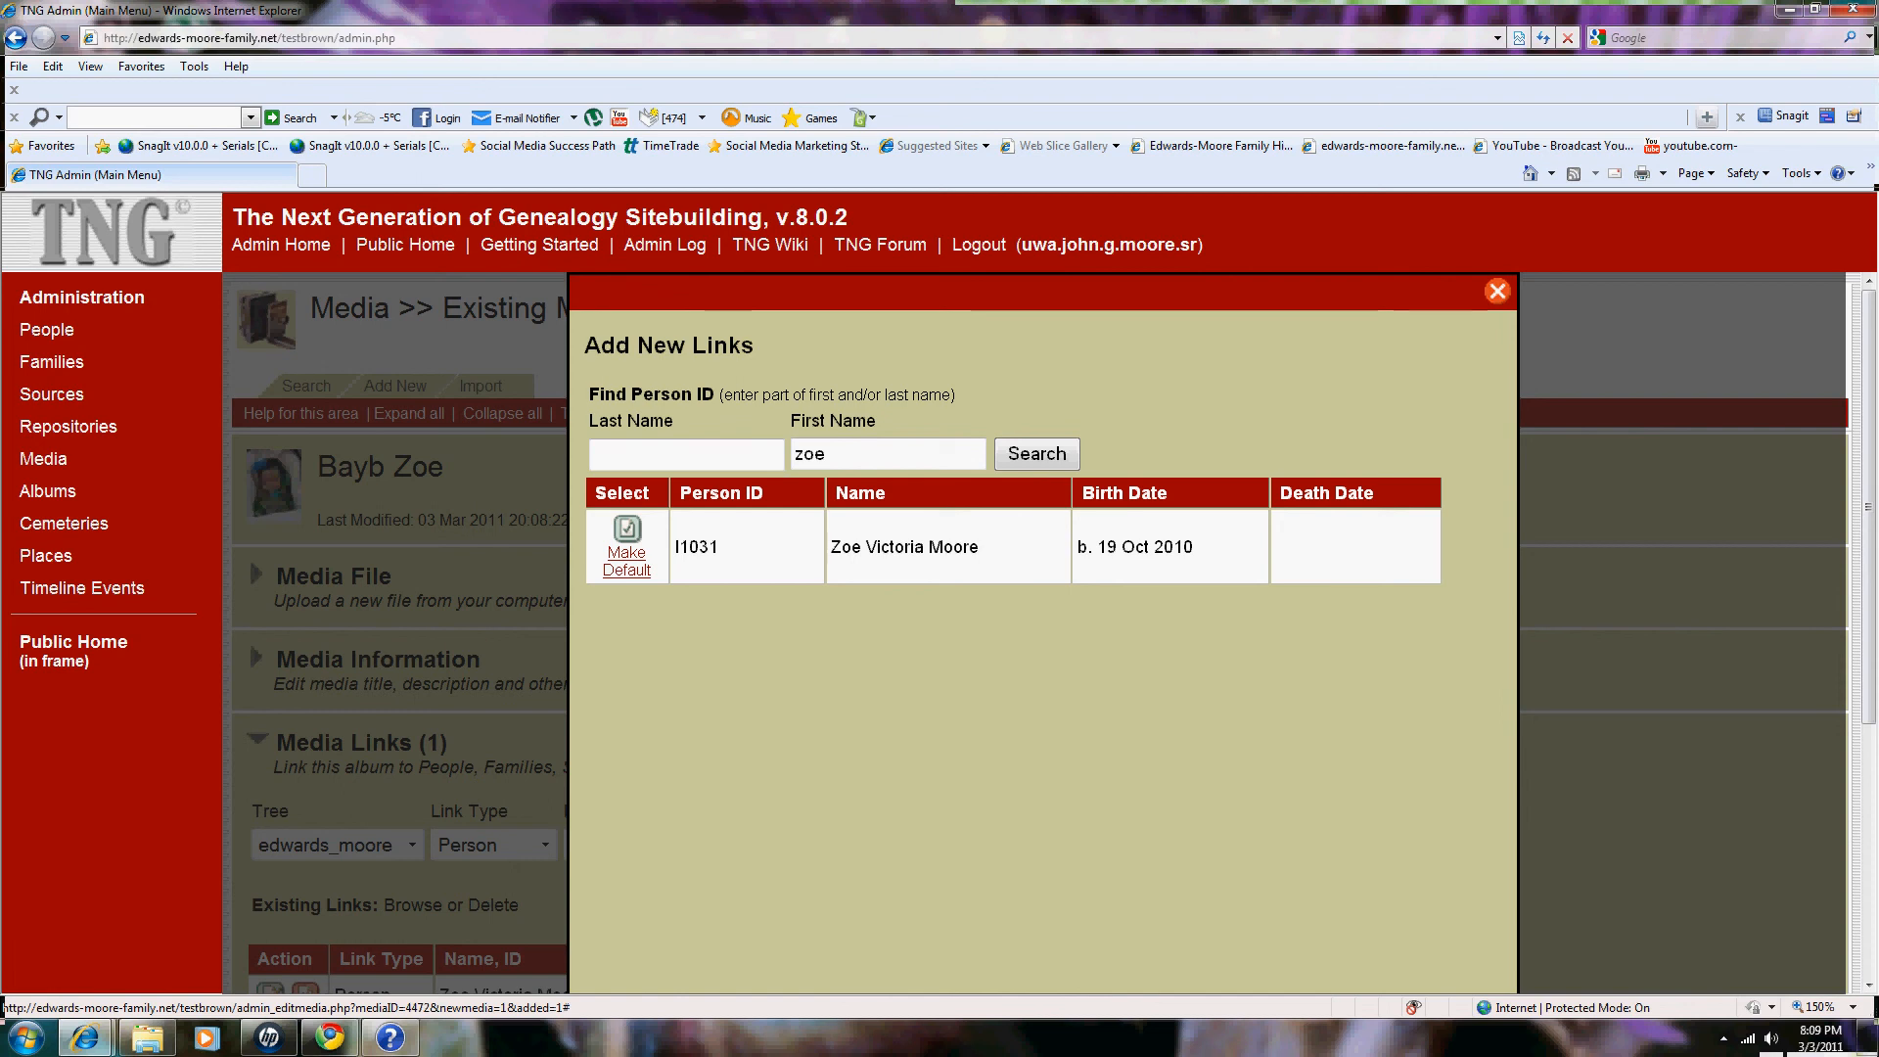
click(1496, 291)
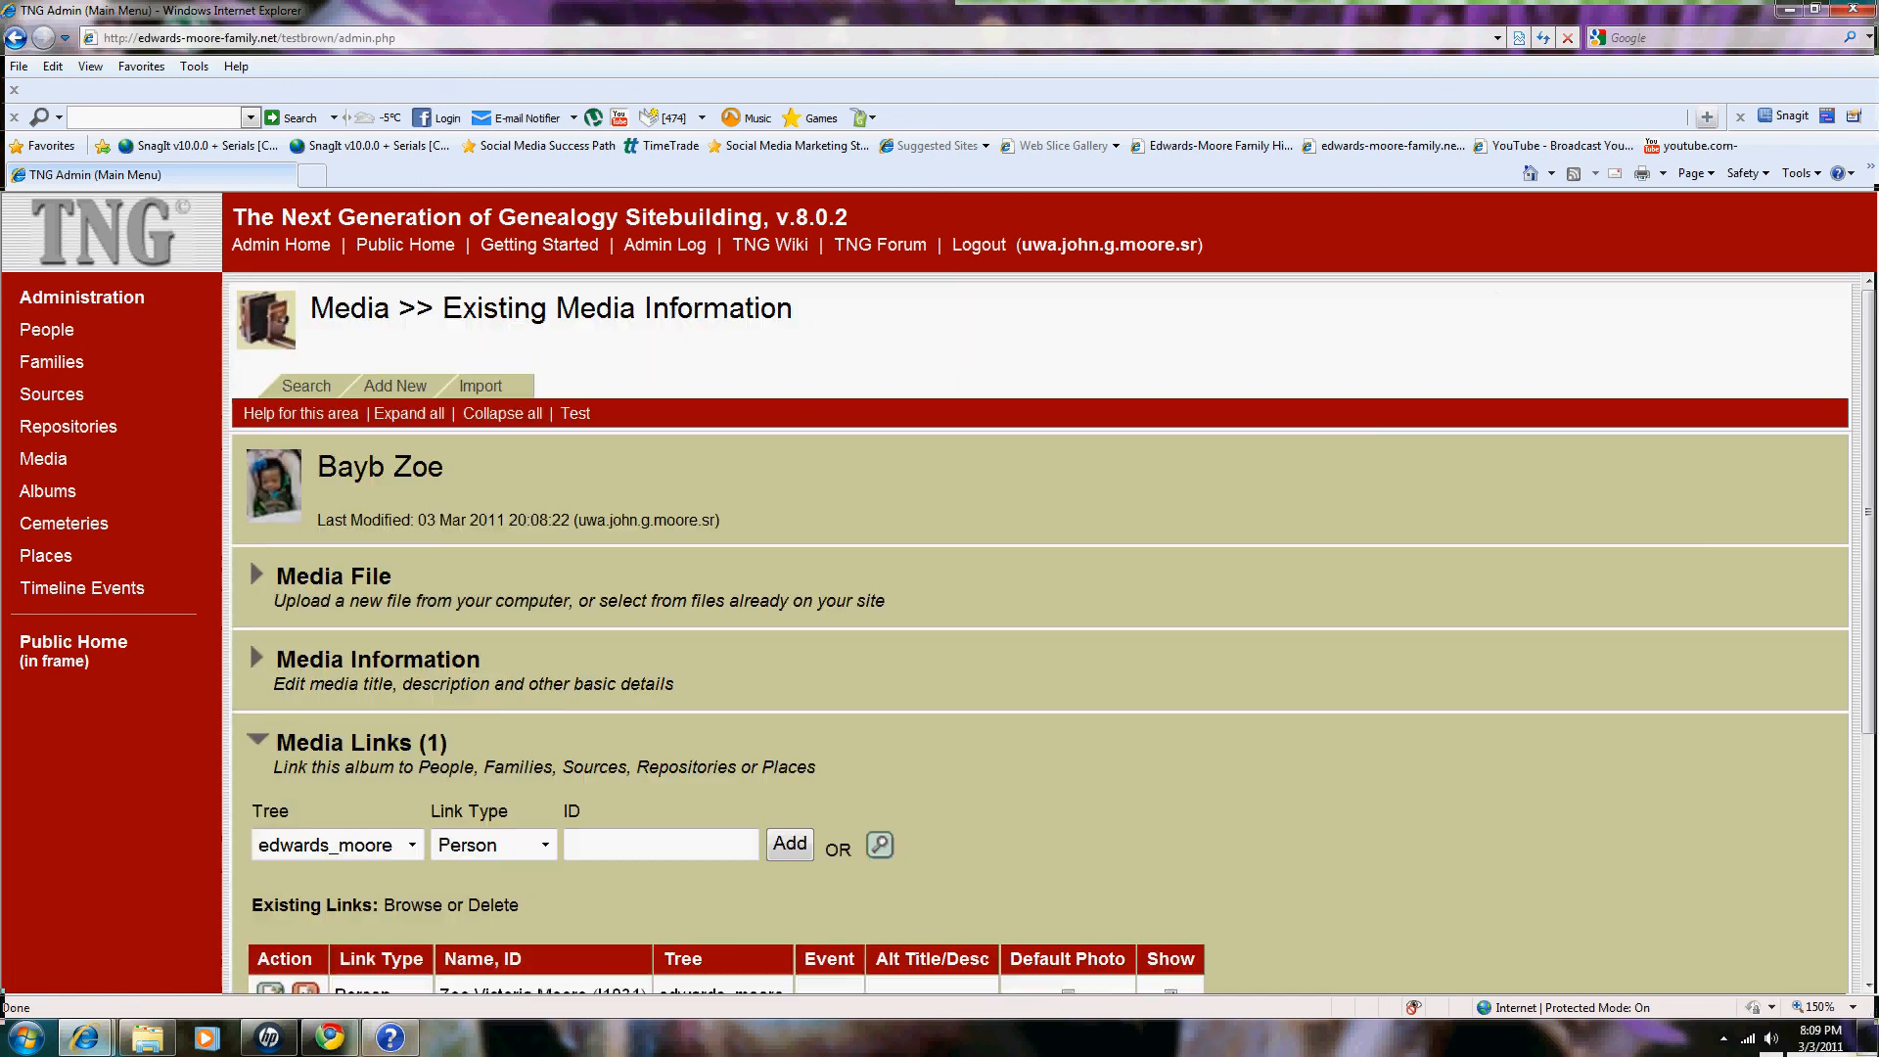
Step: Expand and collapse the Place Taken/Created and Image Map sections on the media edit page
scroll(248, 531, down, 5)
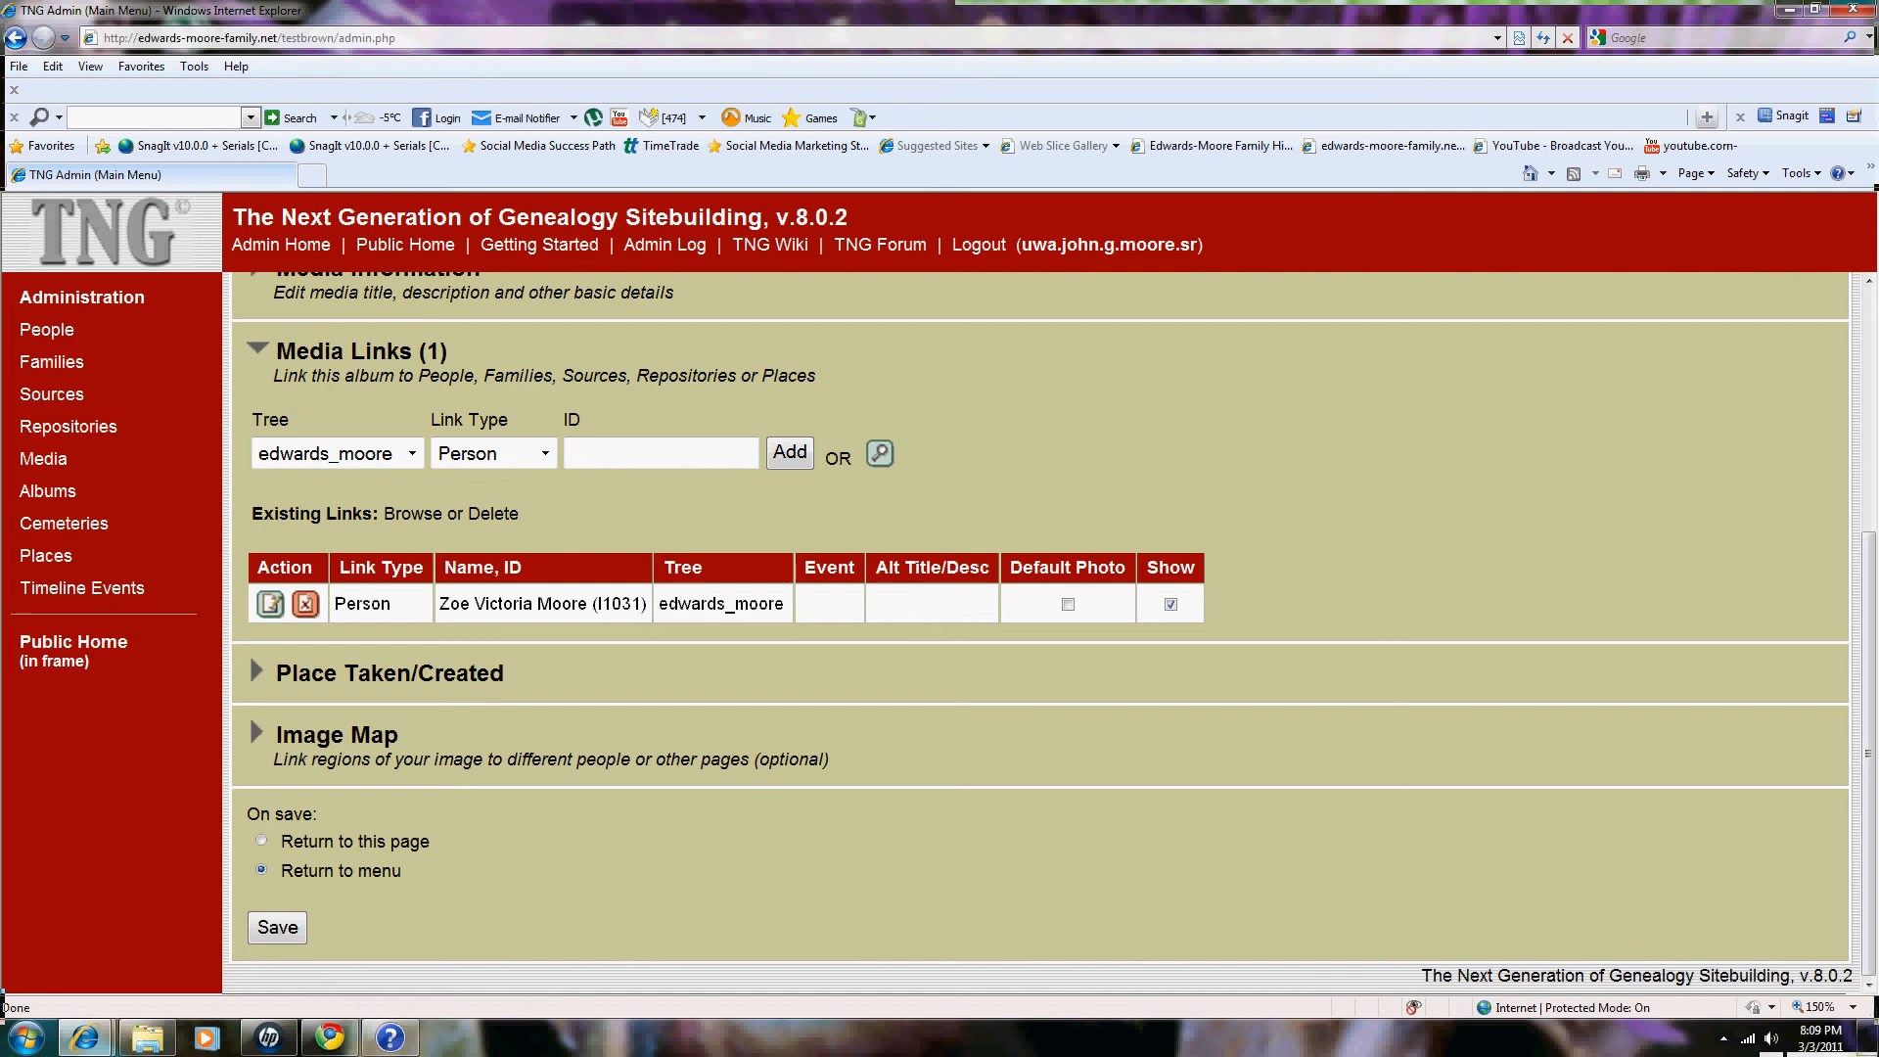
click(389, 672)
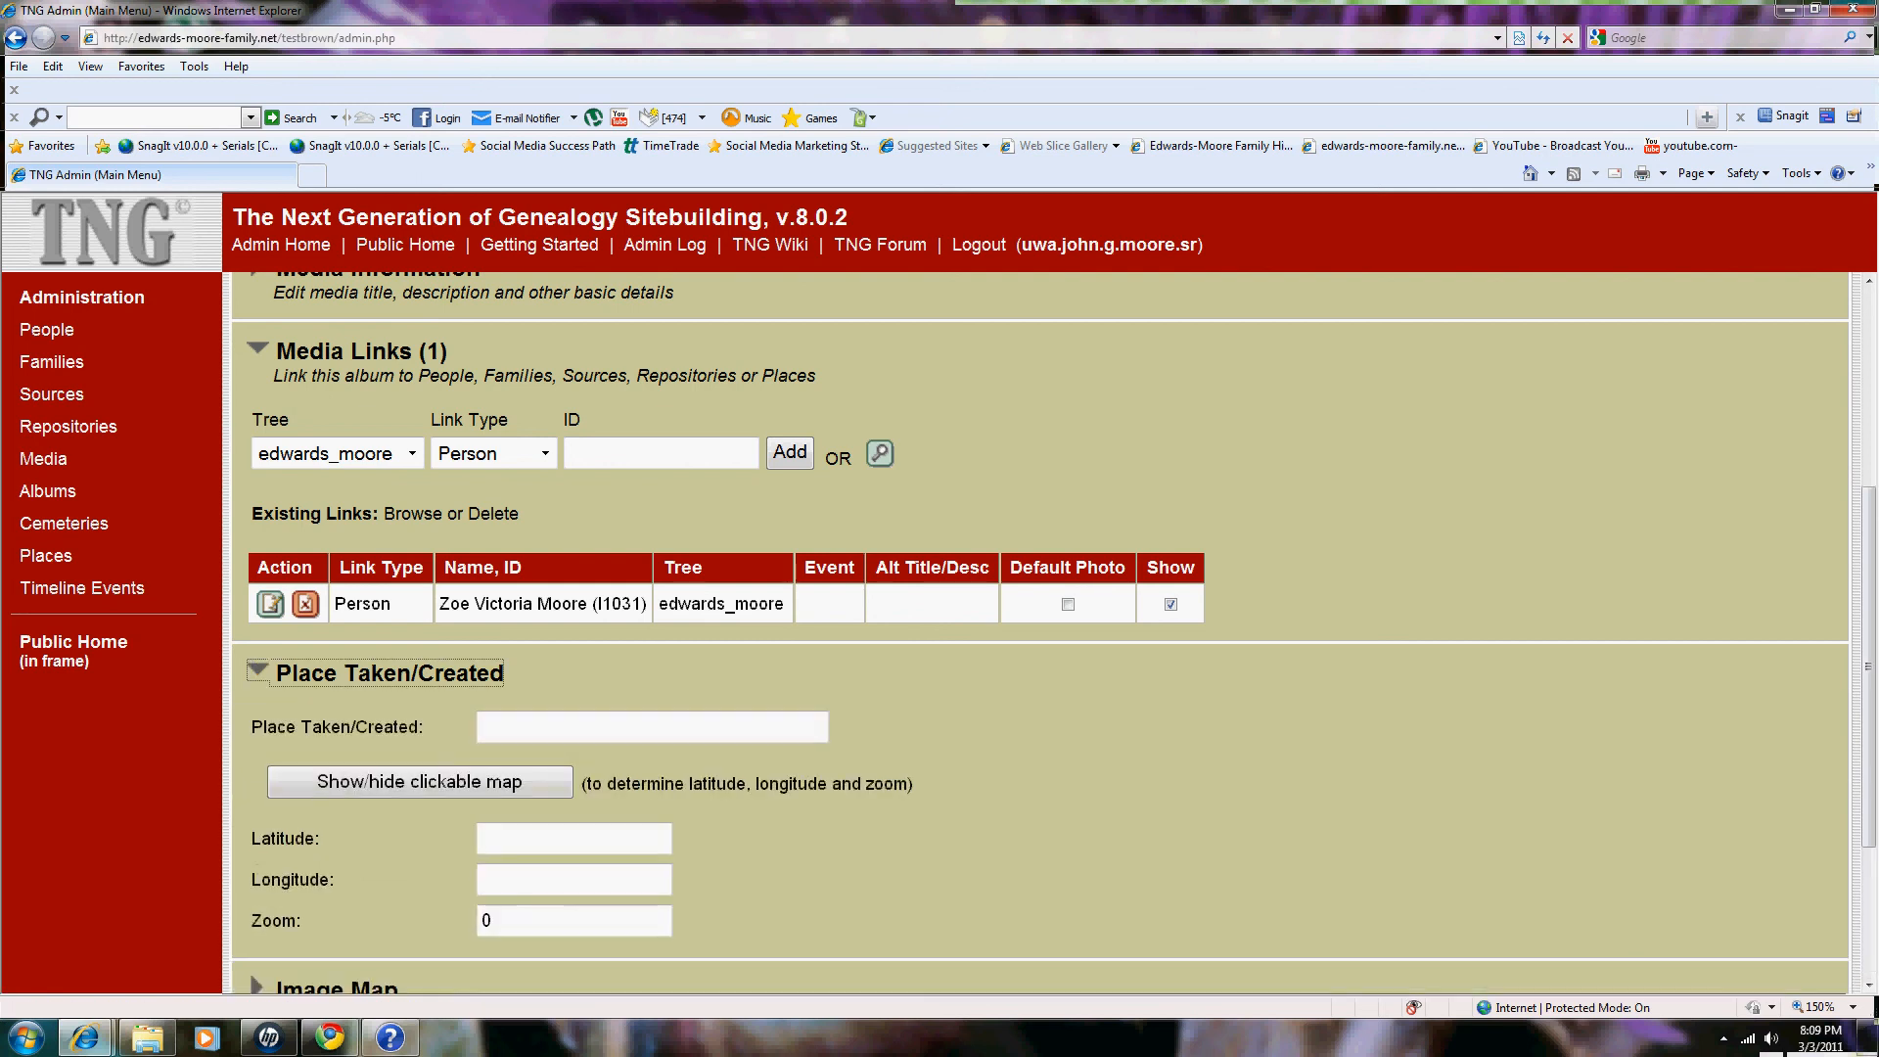
scroll(1037, 636, down, 1)
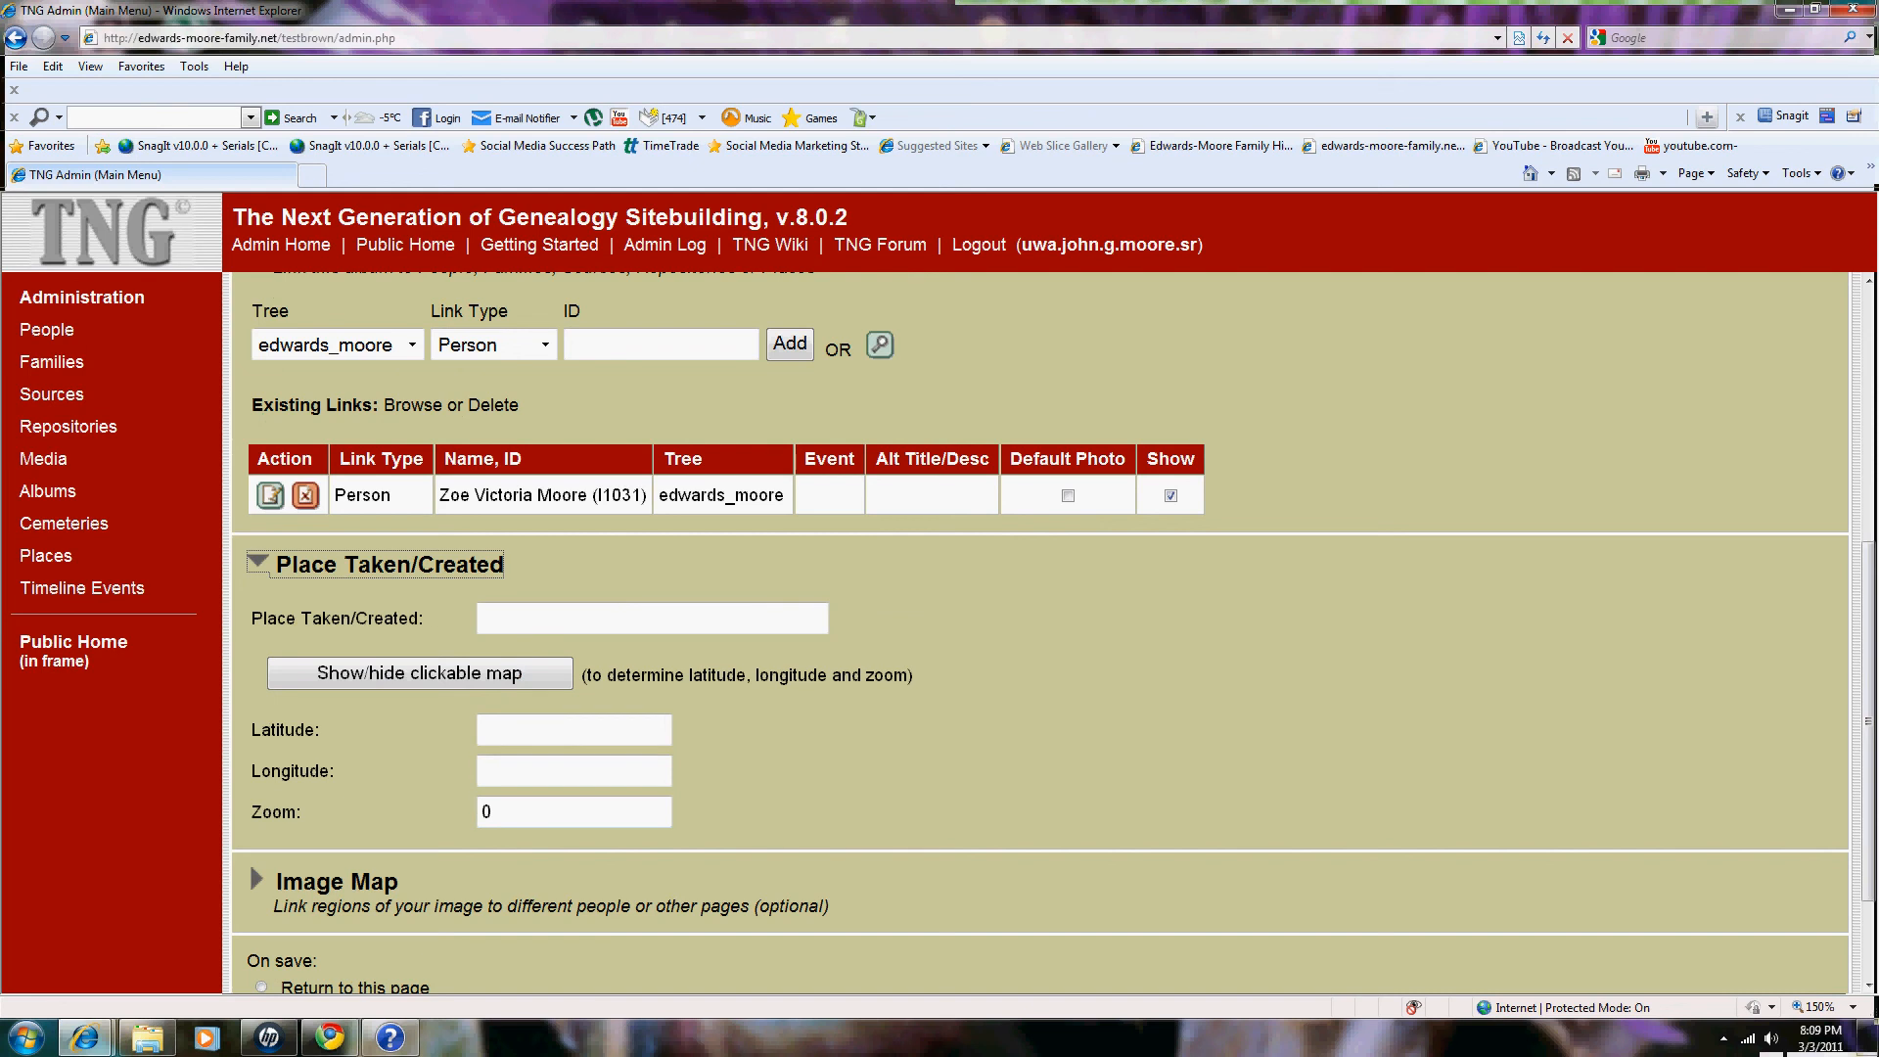
click(284, 568)
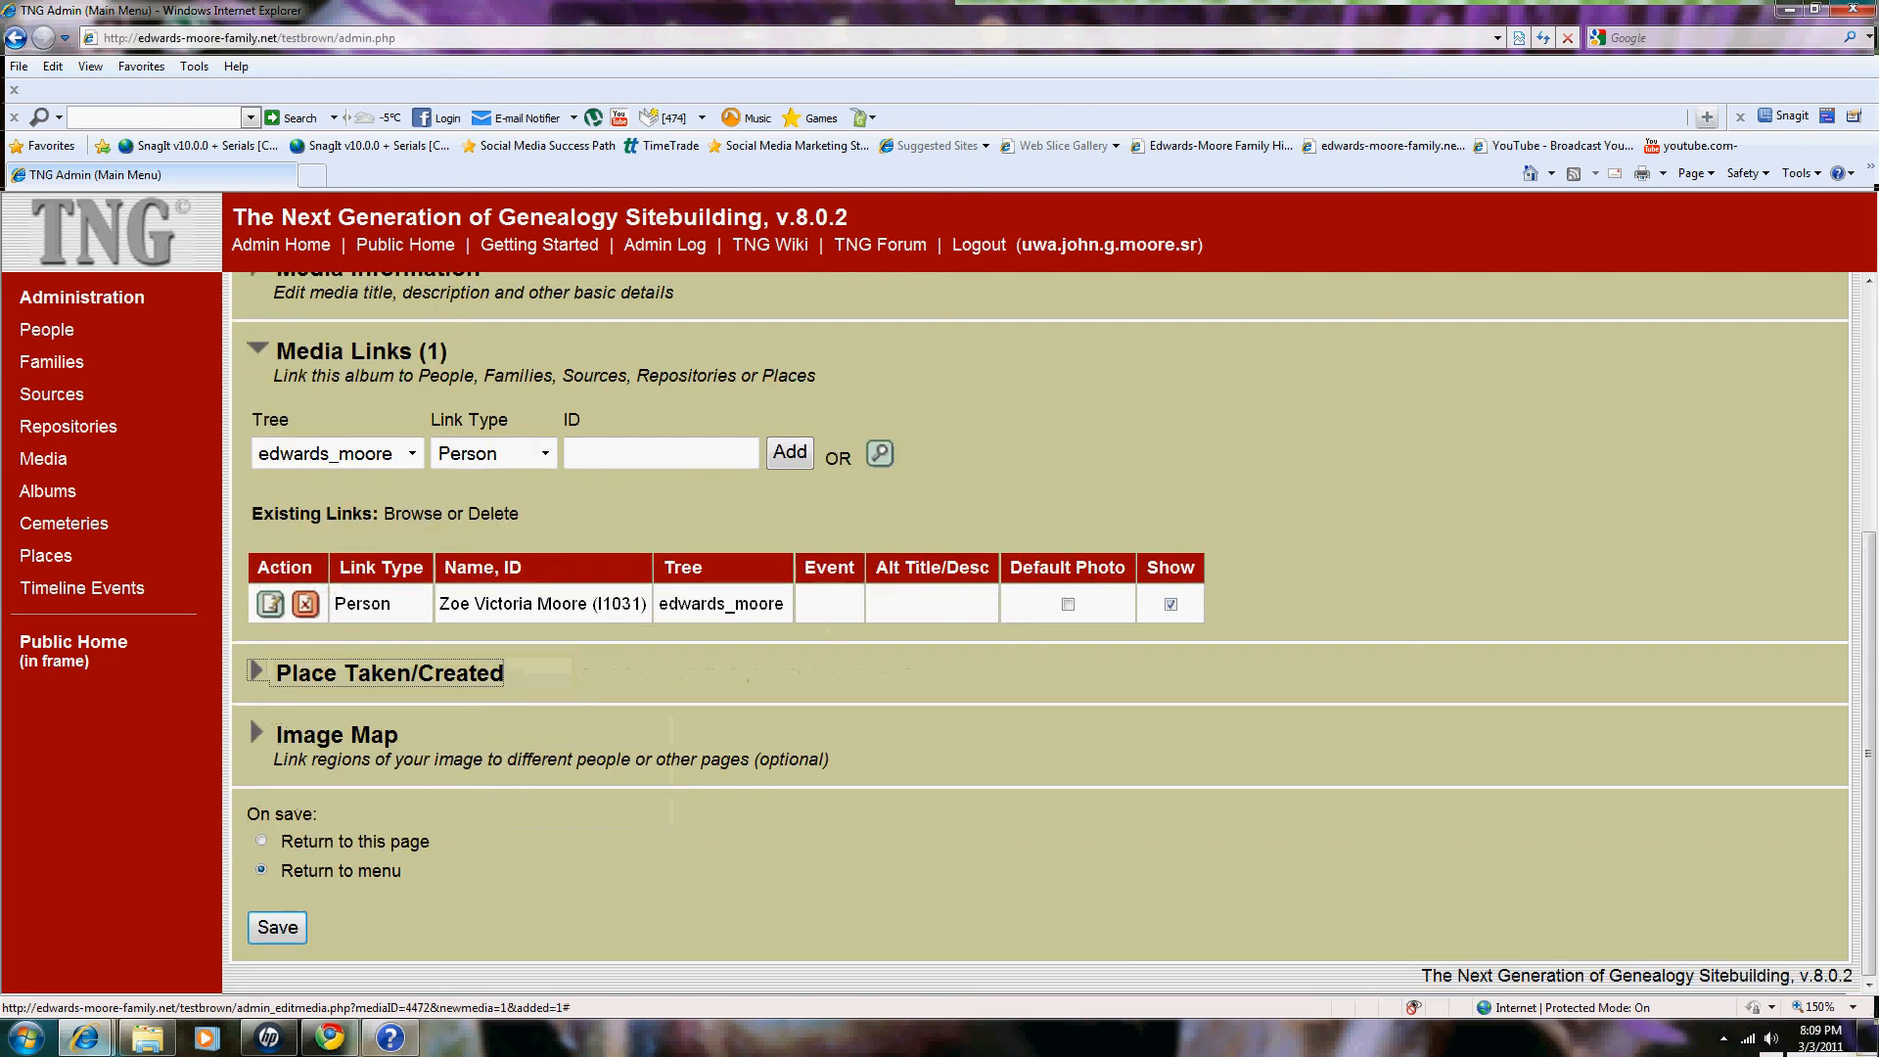
click(333, 735)
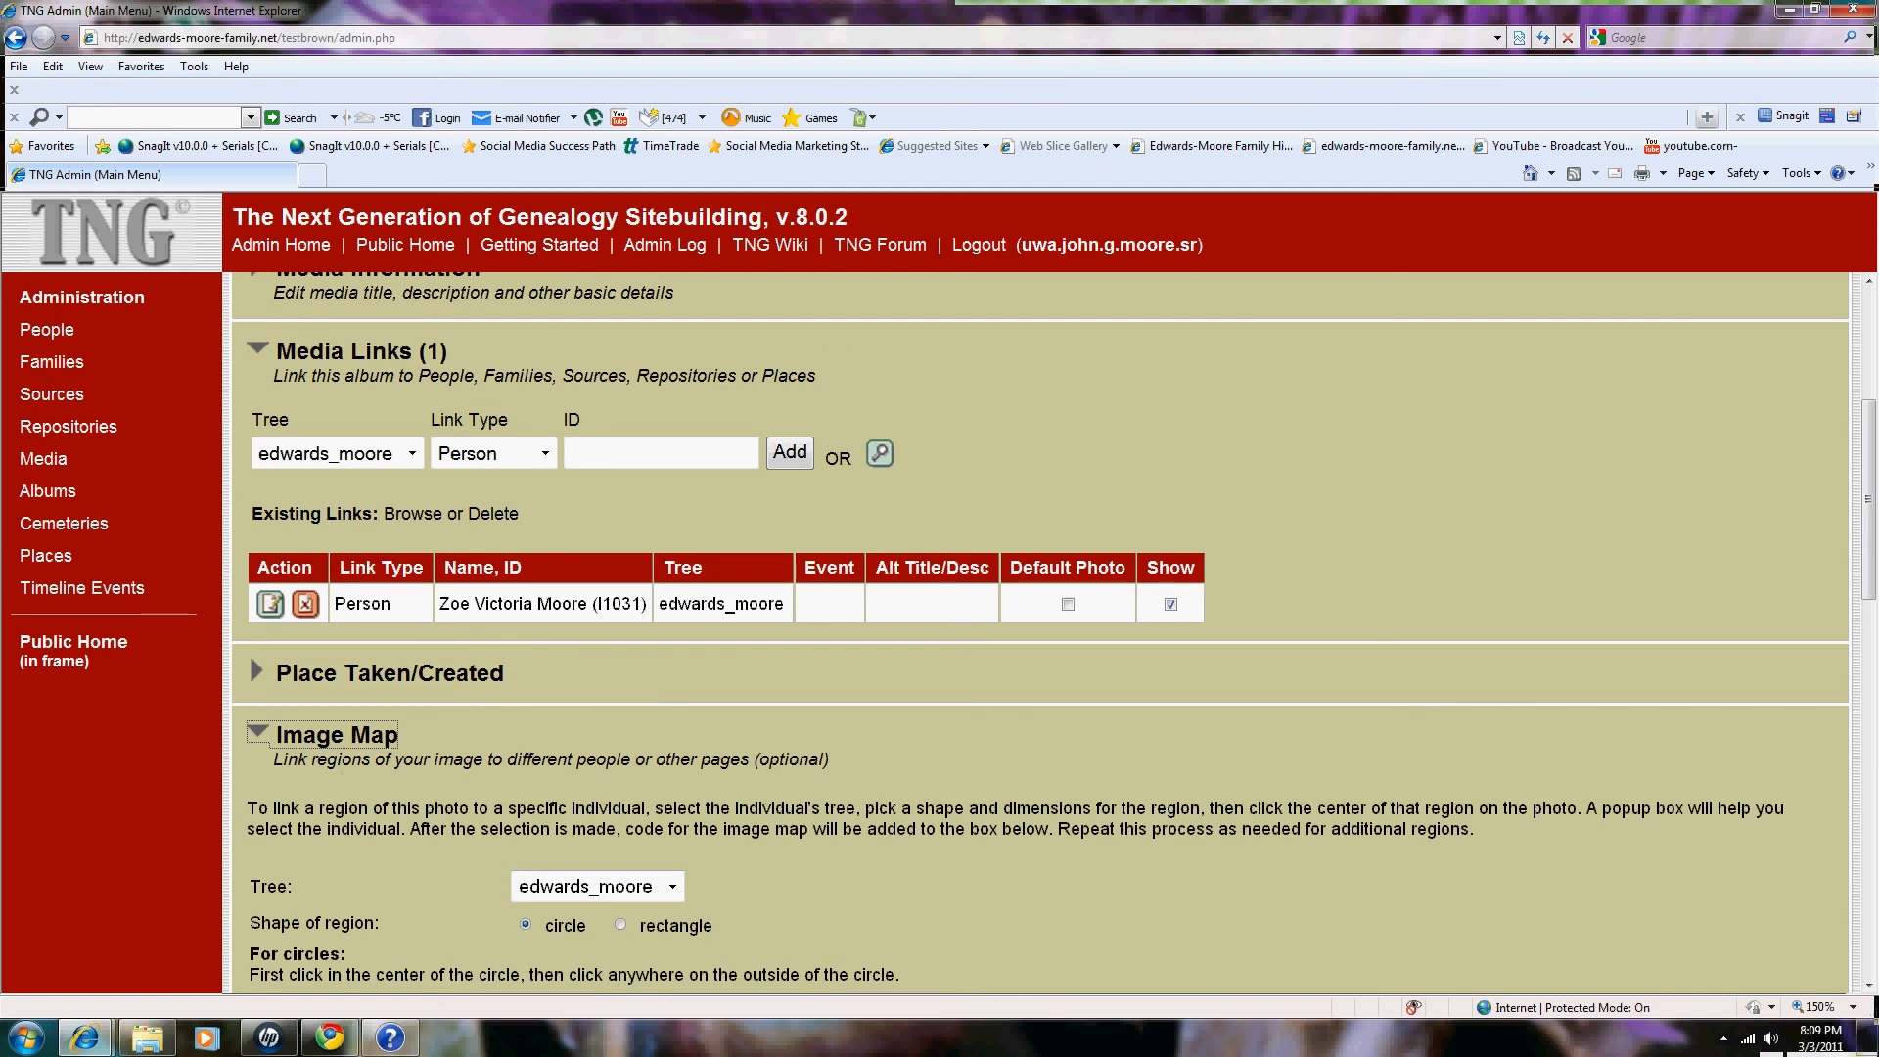
scroll(1037, 636, down, 3)
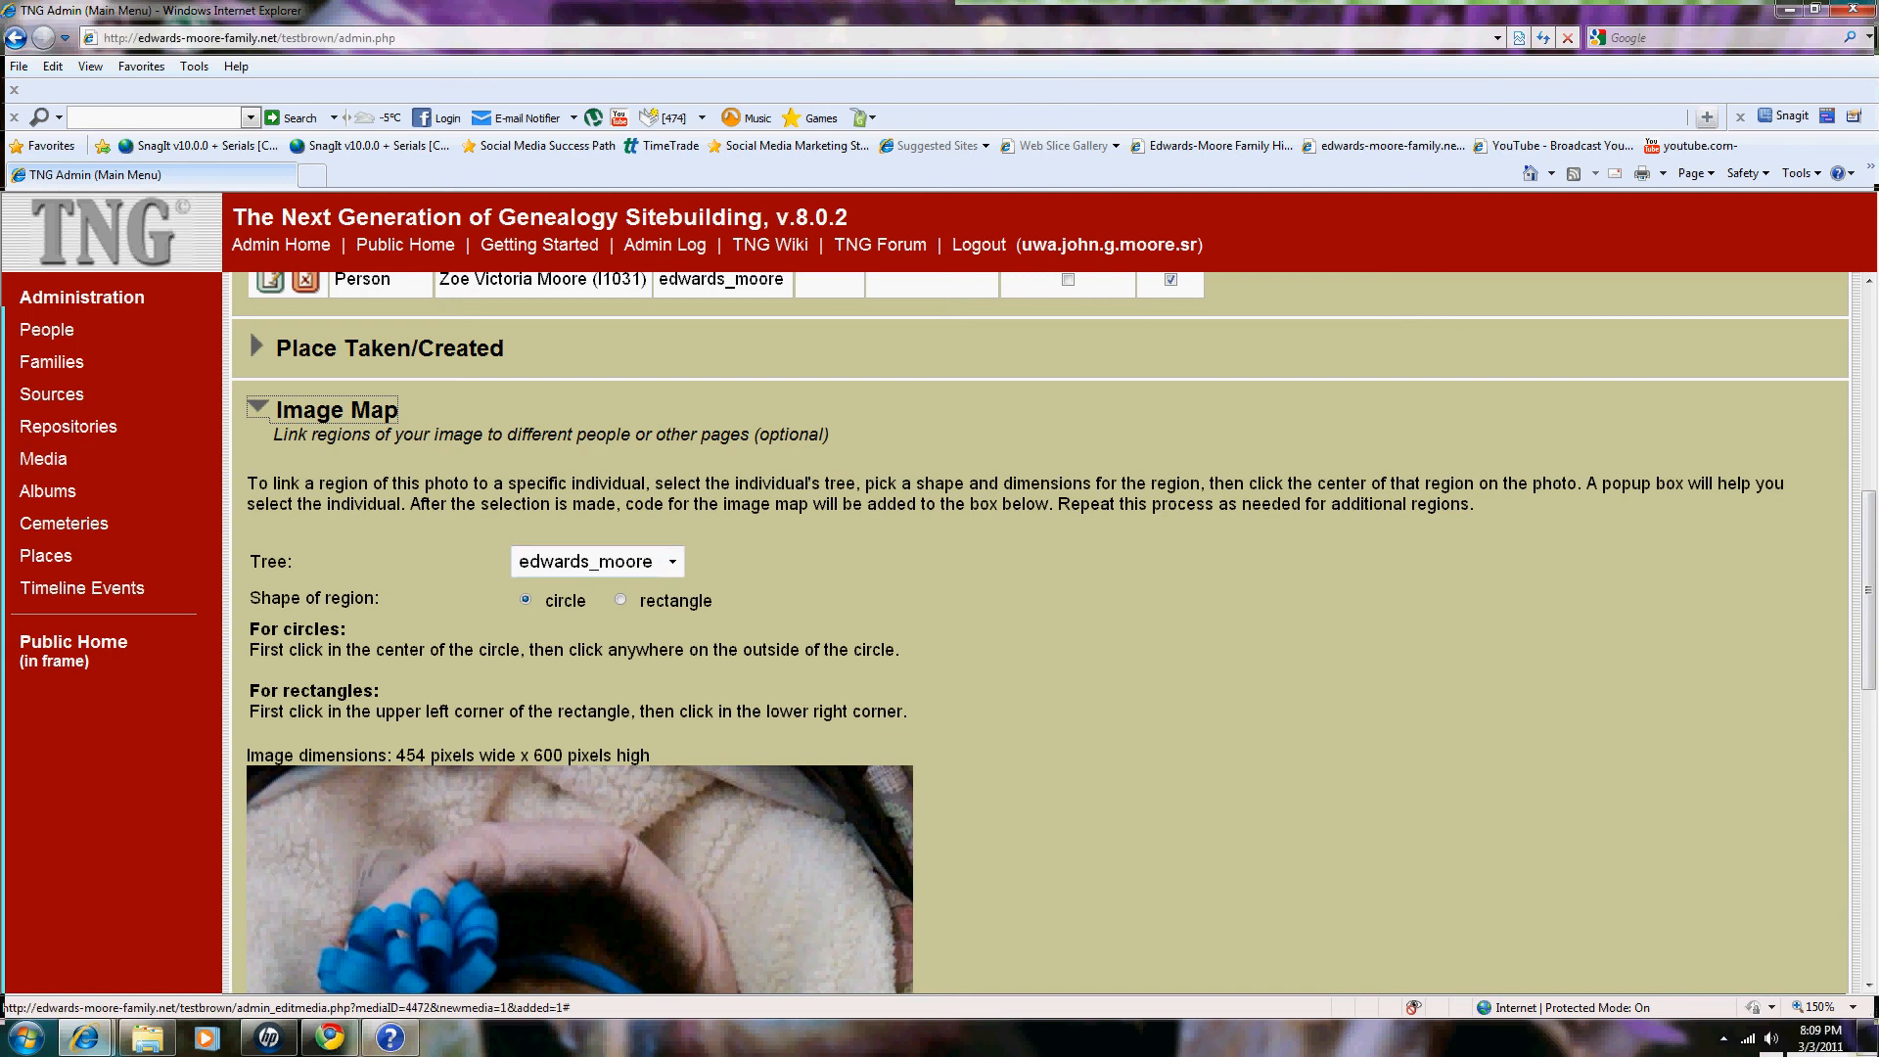
click(257, 407)
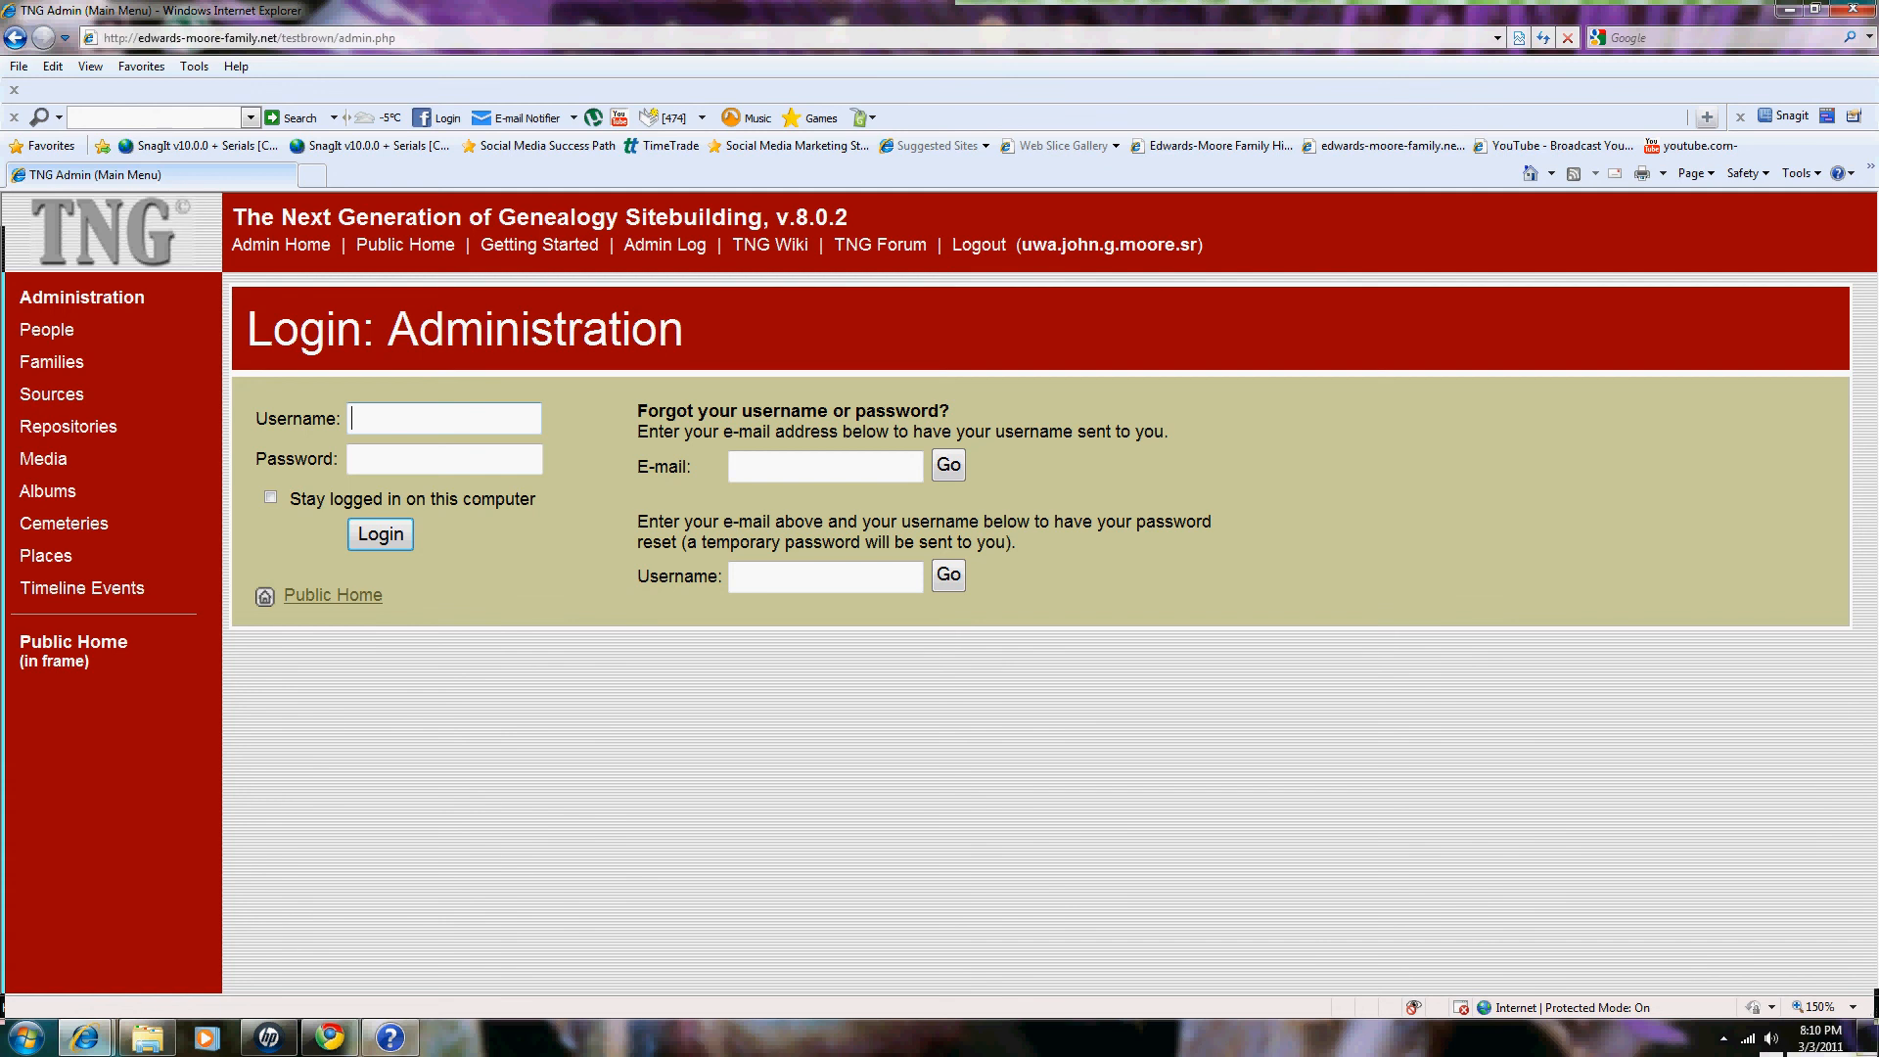
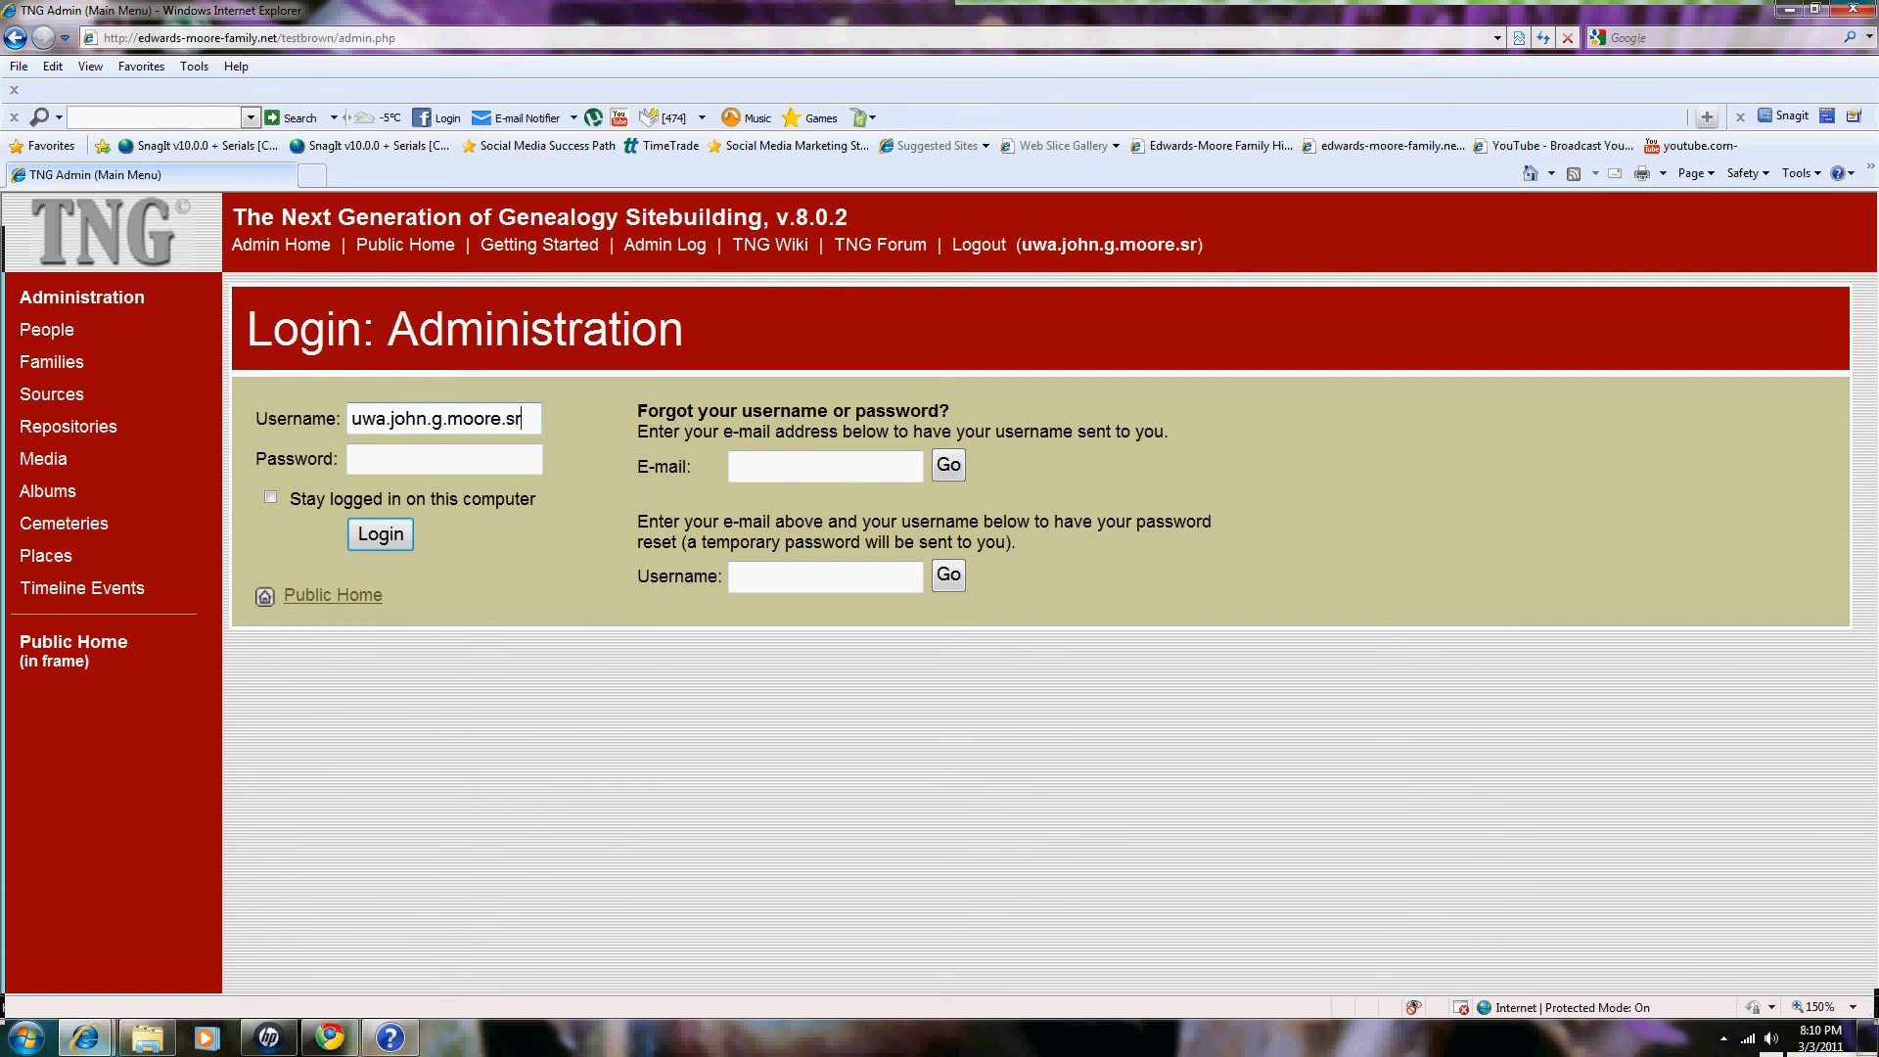
Step: Log back in to administration with the admin username and password
click(445, 459)
text(******)
key(Return)
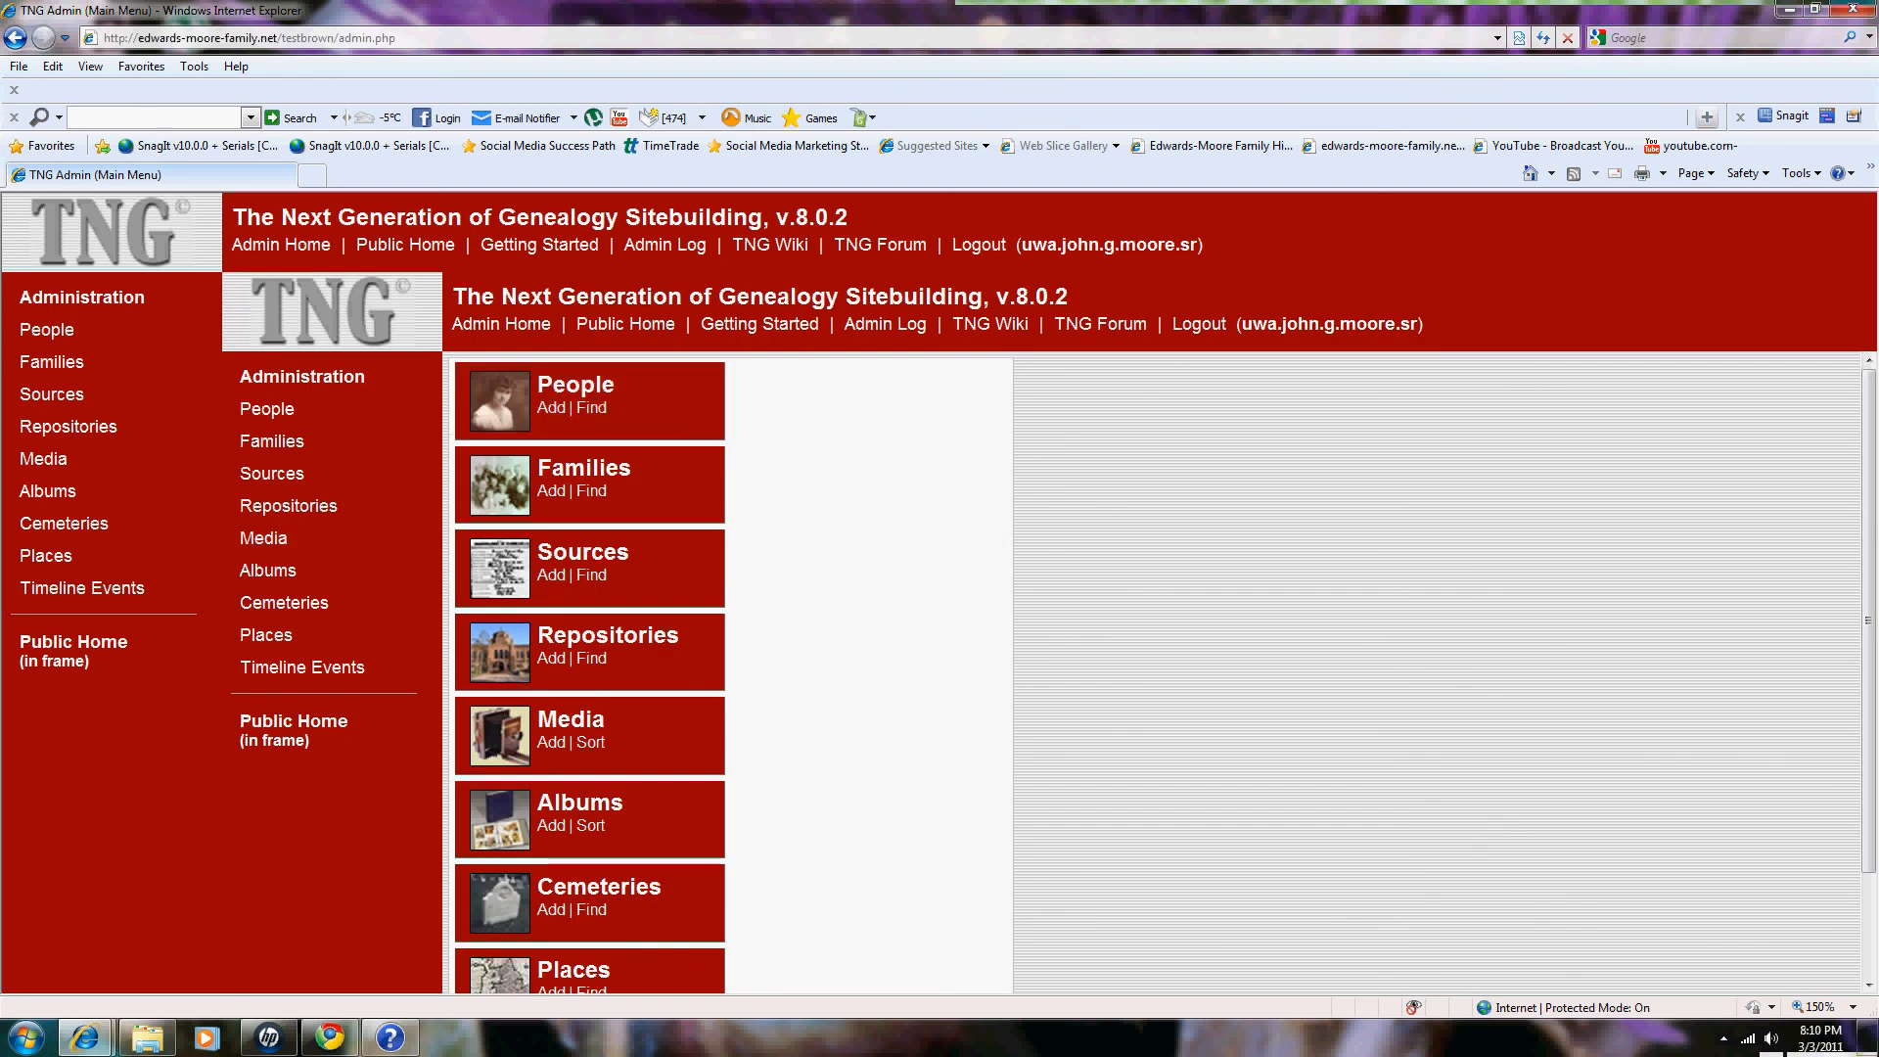
scroll(729, 673, down, 3)
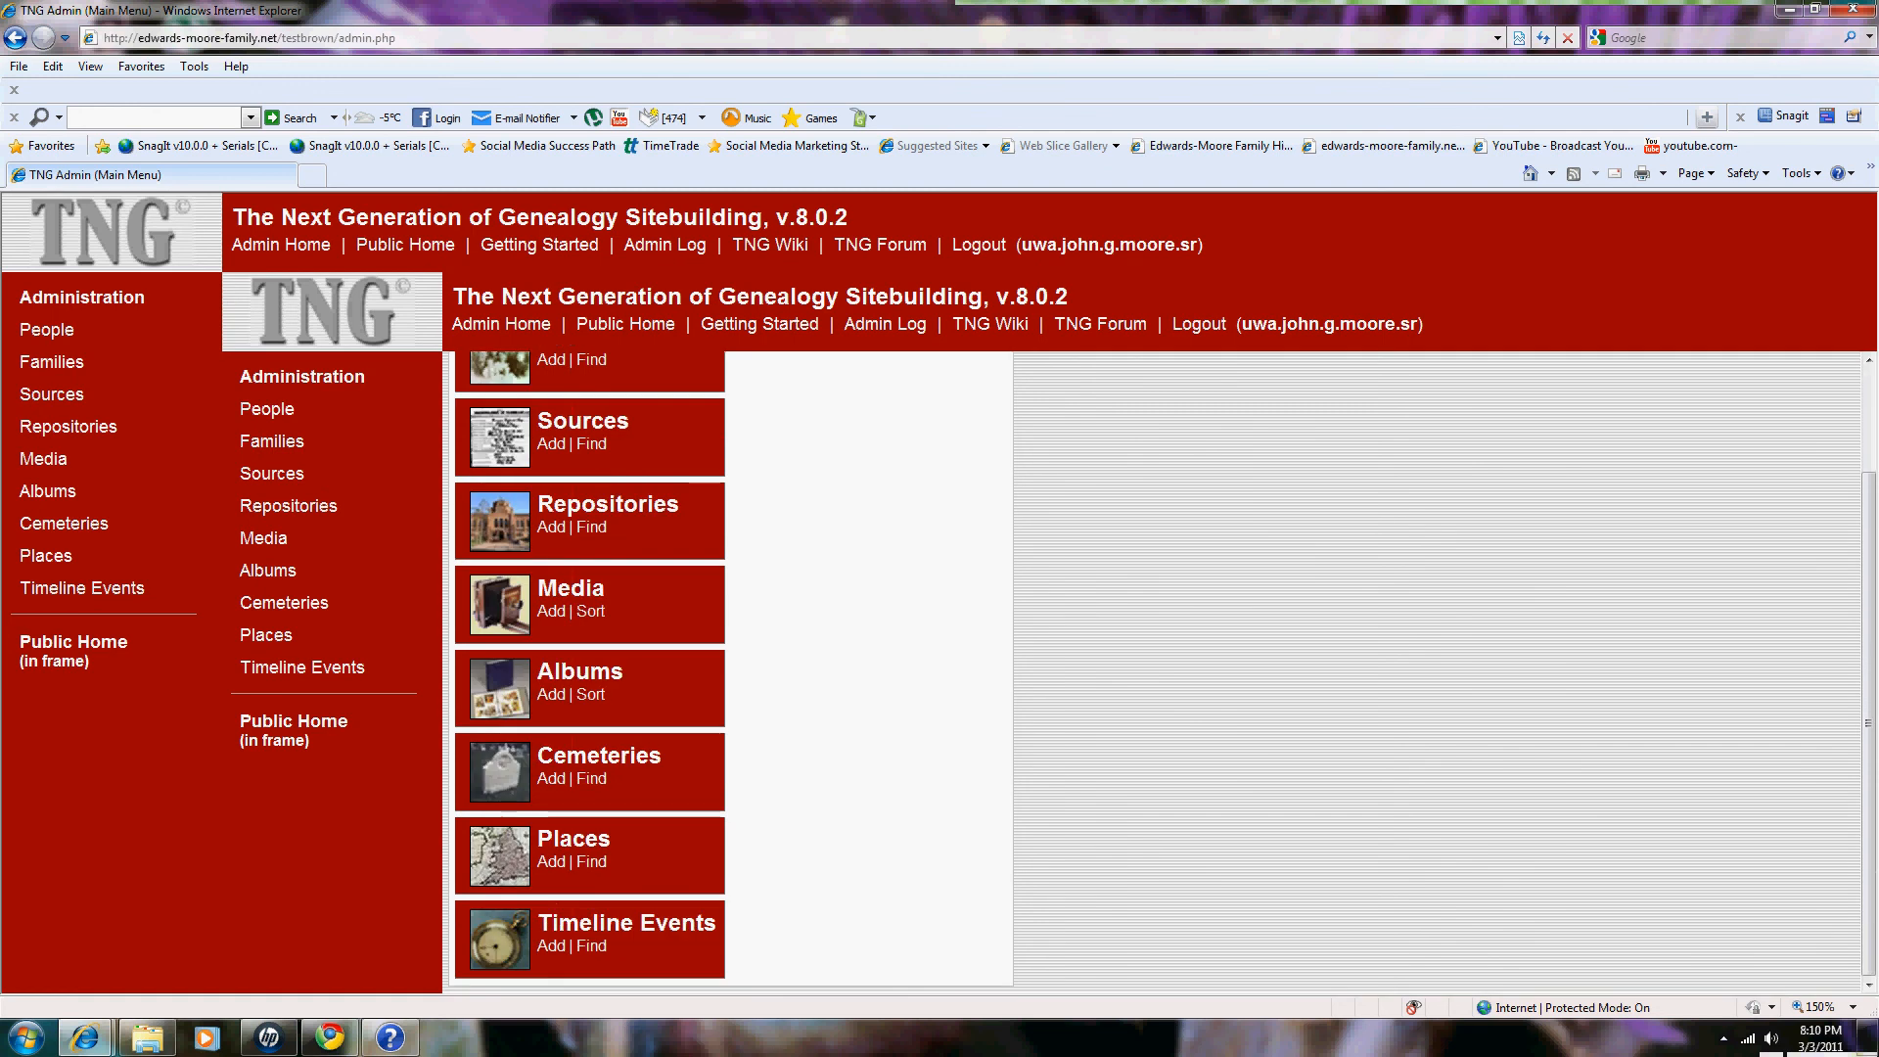
scroll(729, 673, up, 3)
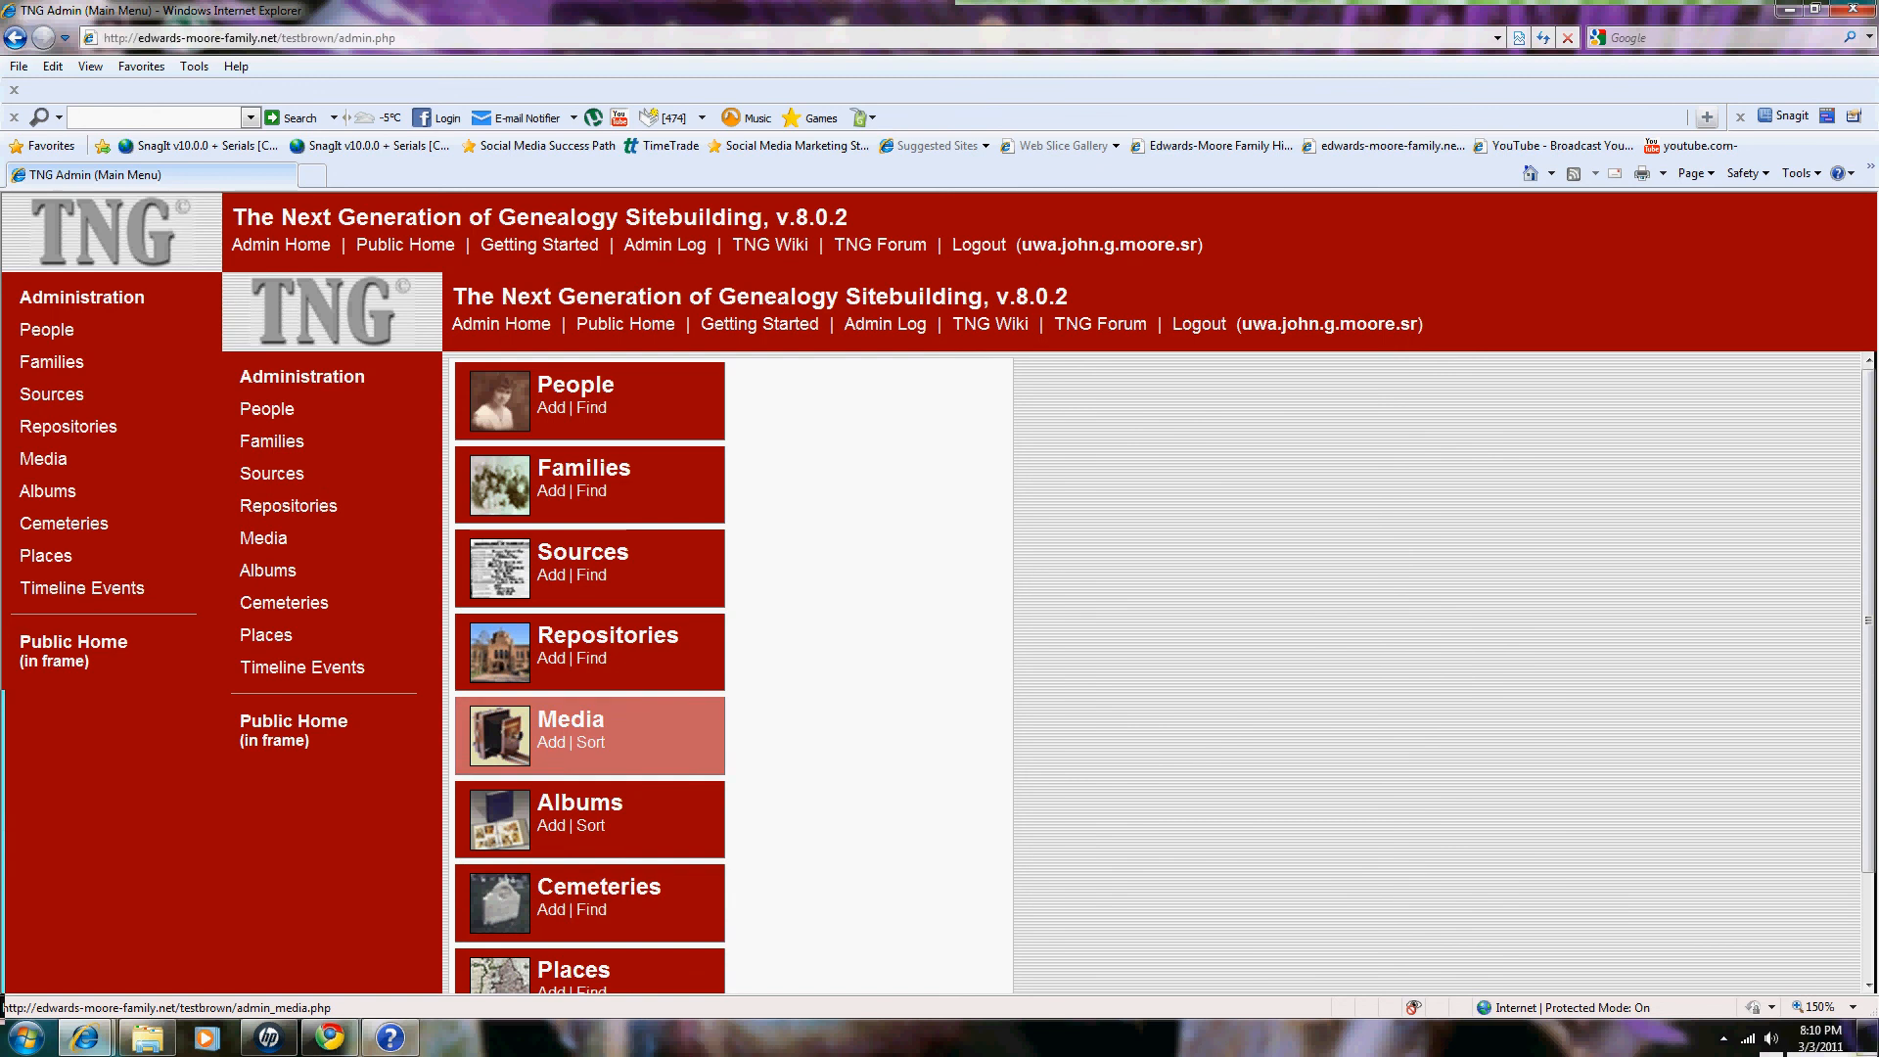
click(570, 724)
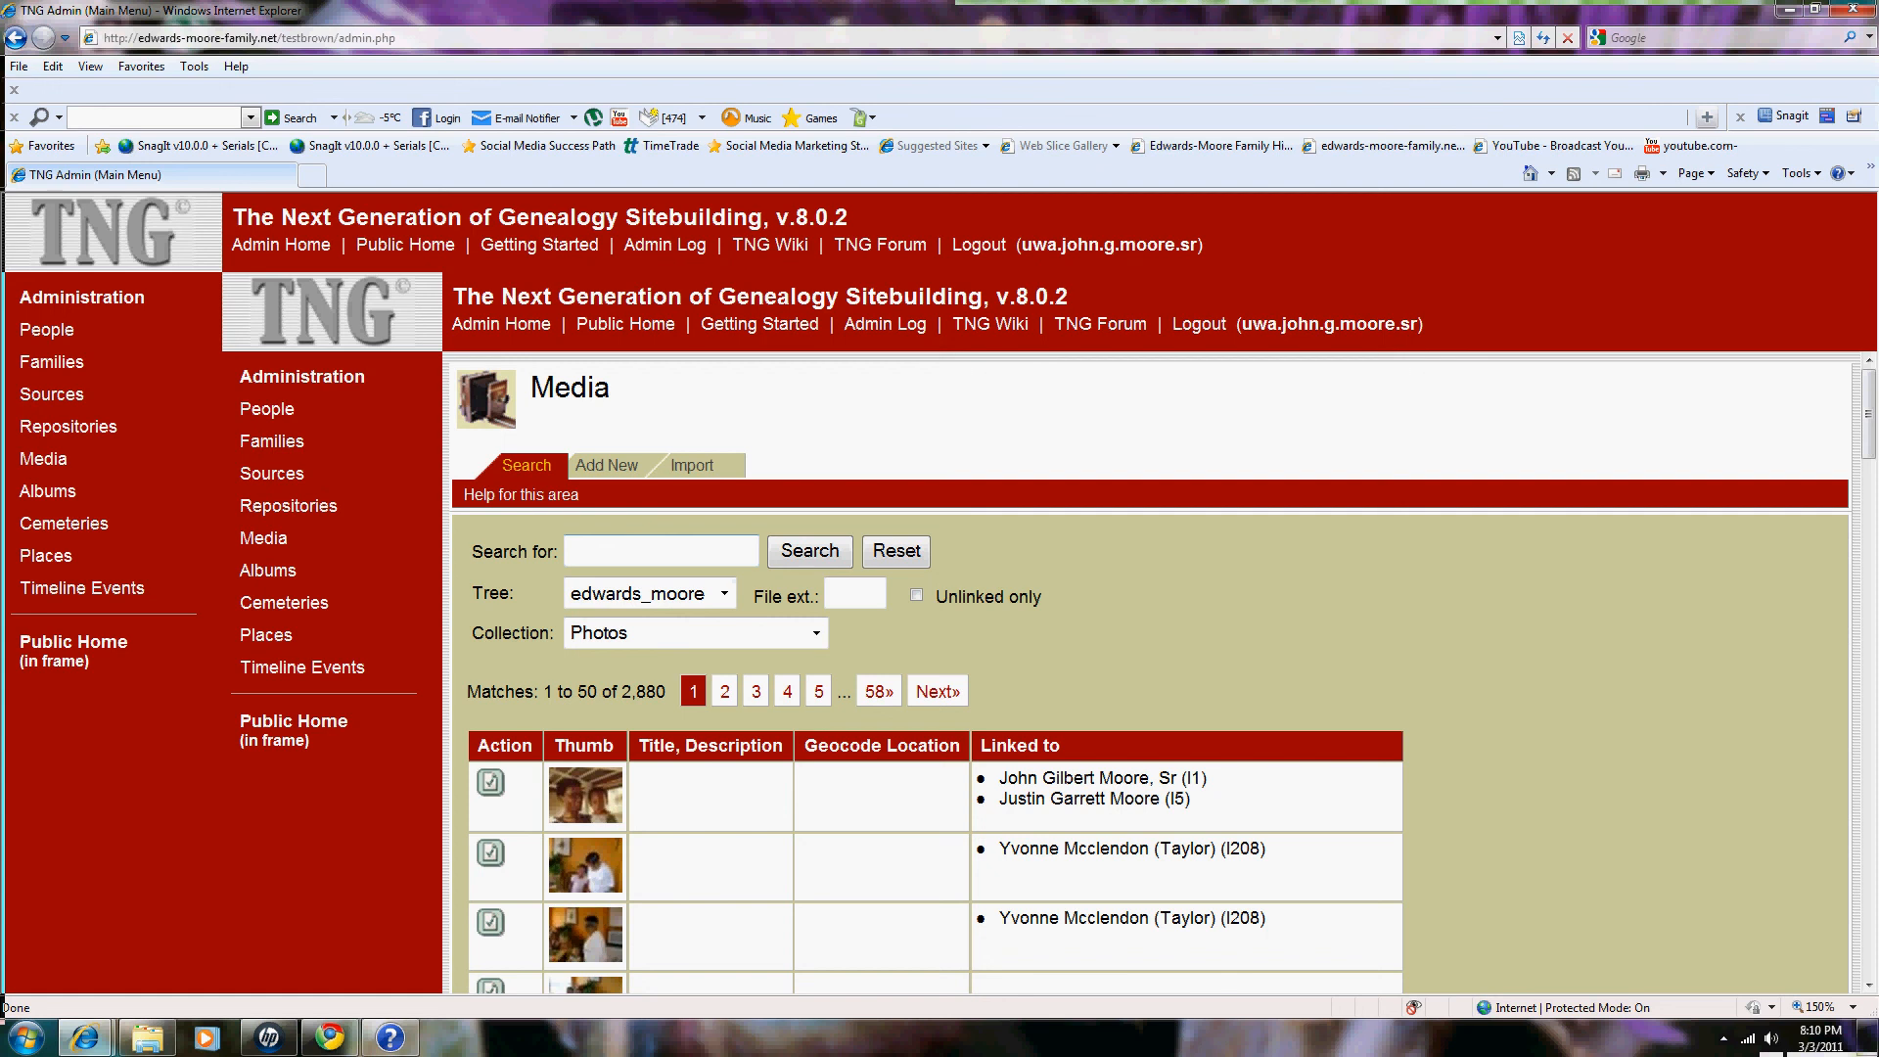
click(569, 550)
text(B)
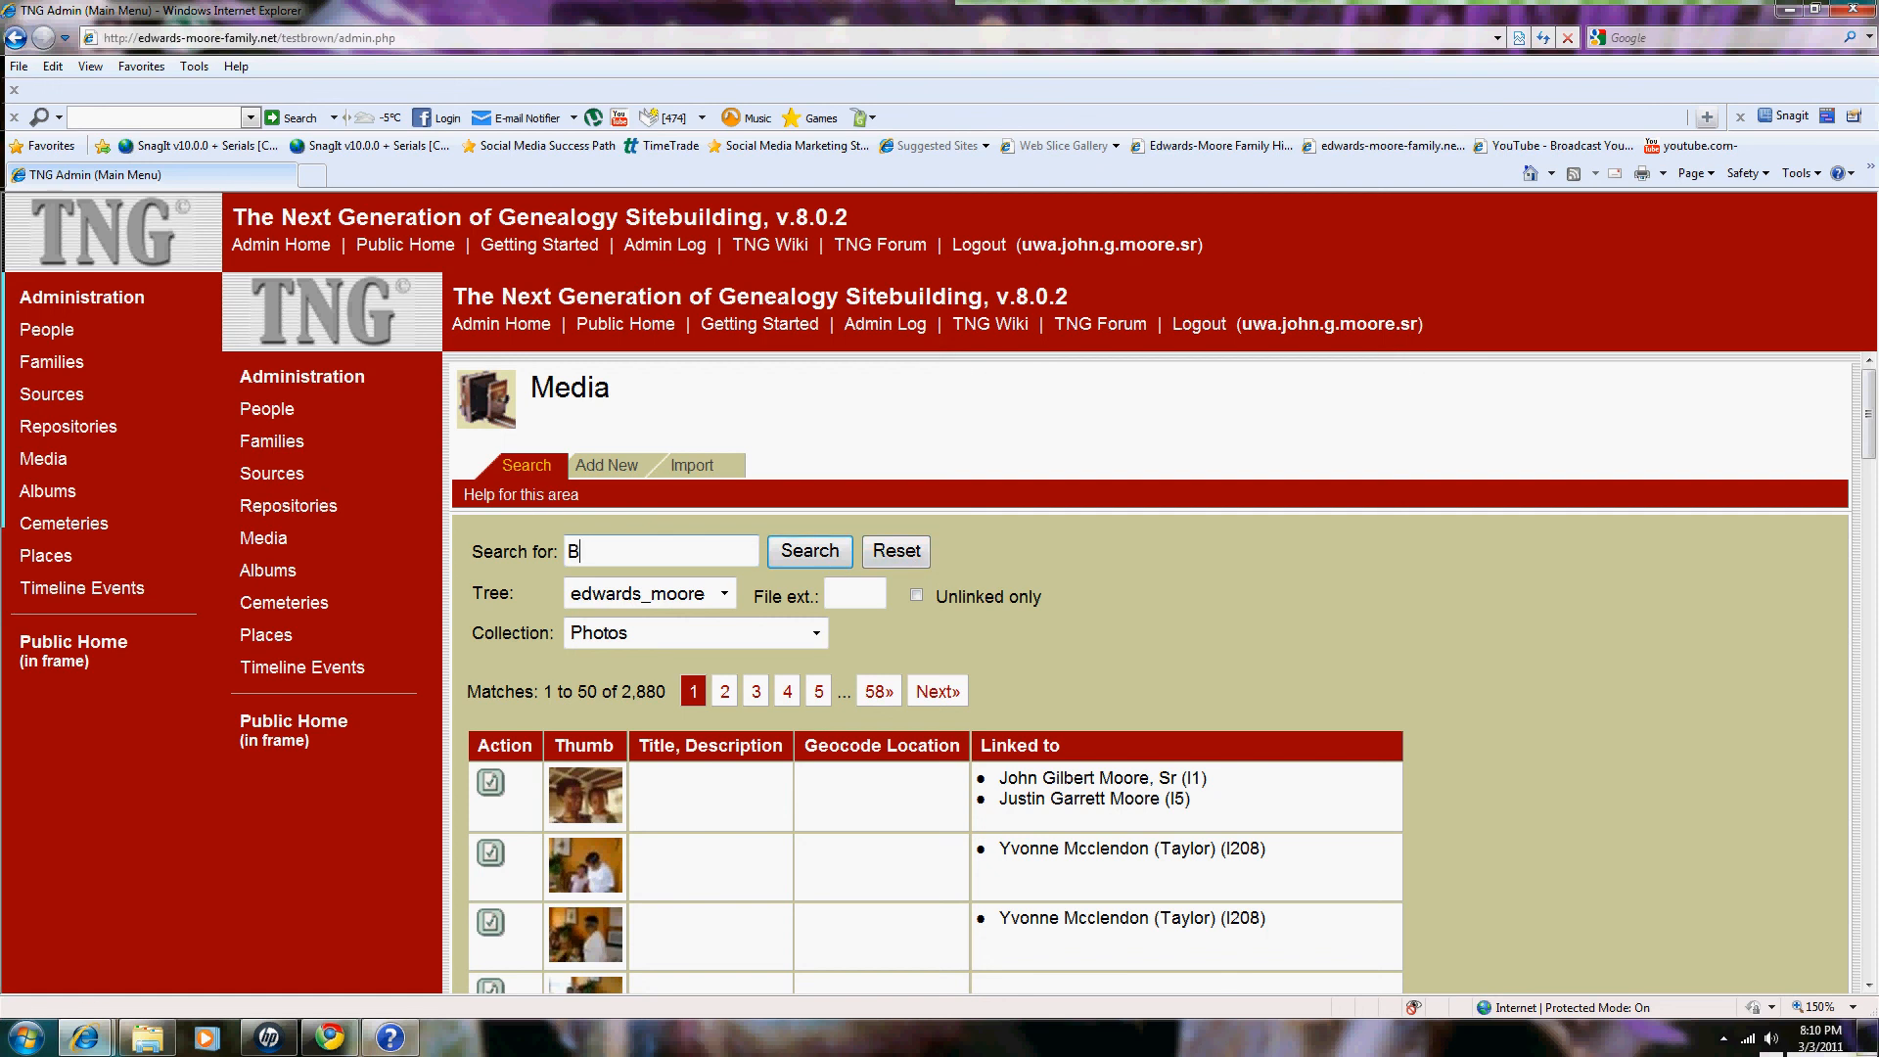
text(aby Zoe)
key(Return)
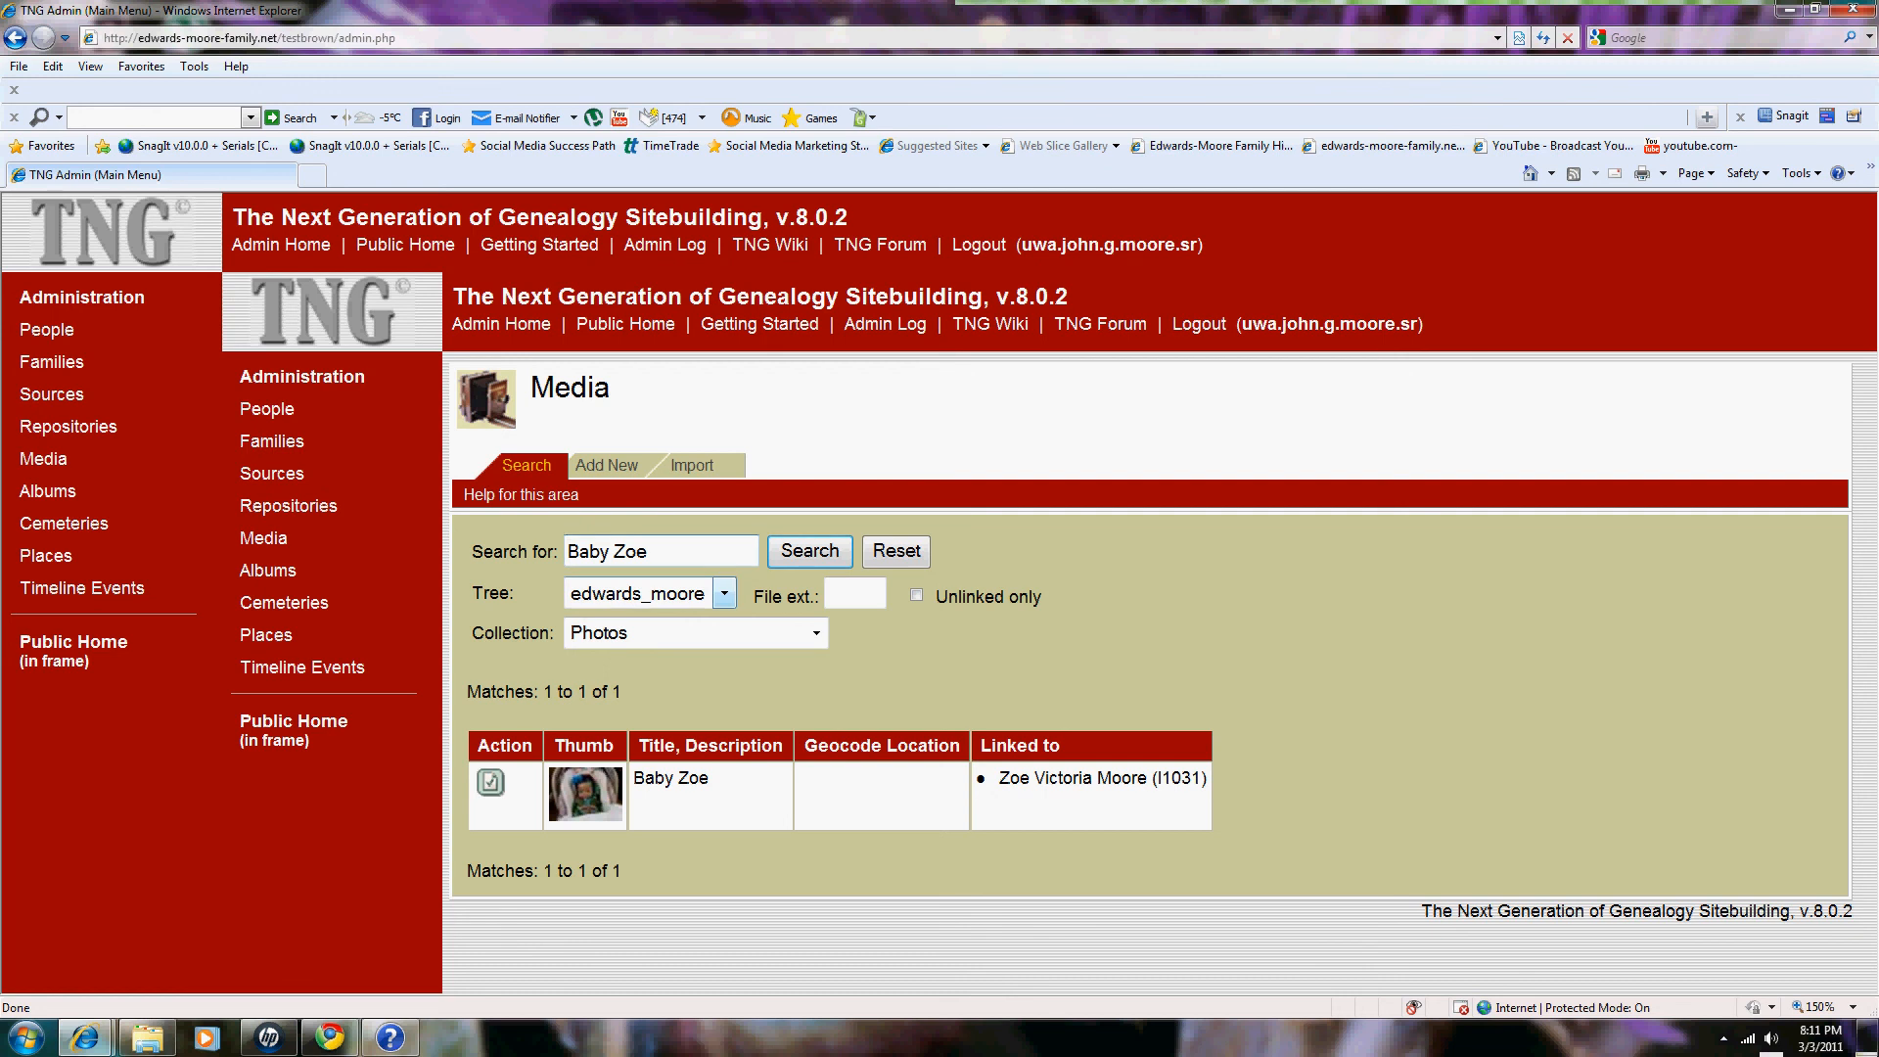
key(Delete)
key(Delete)
key(Delete)
key(Delete)
key(Delete)
key(Delete)
key(Delete)
key(Delete)
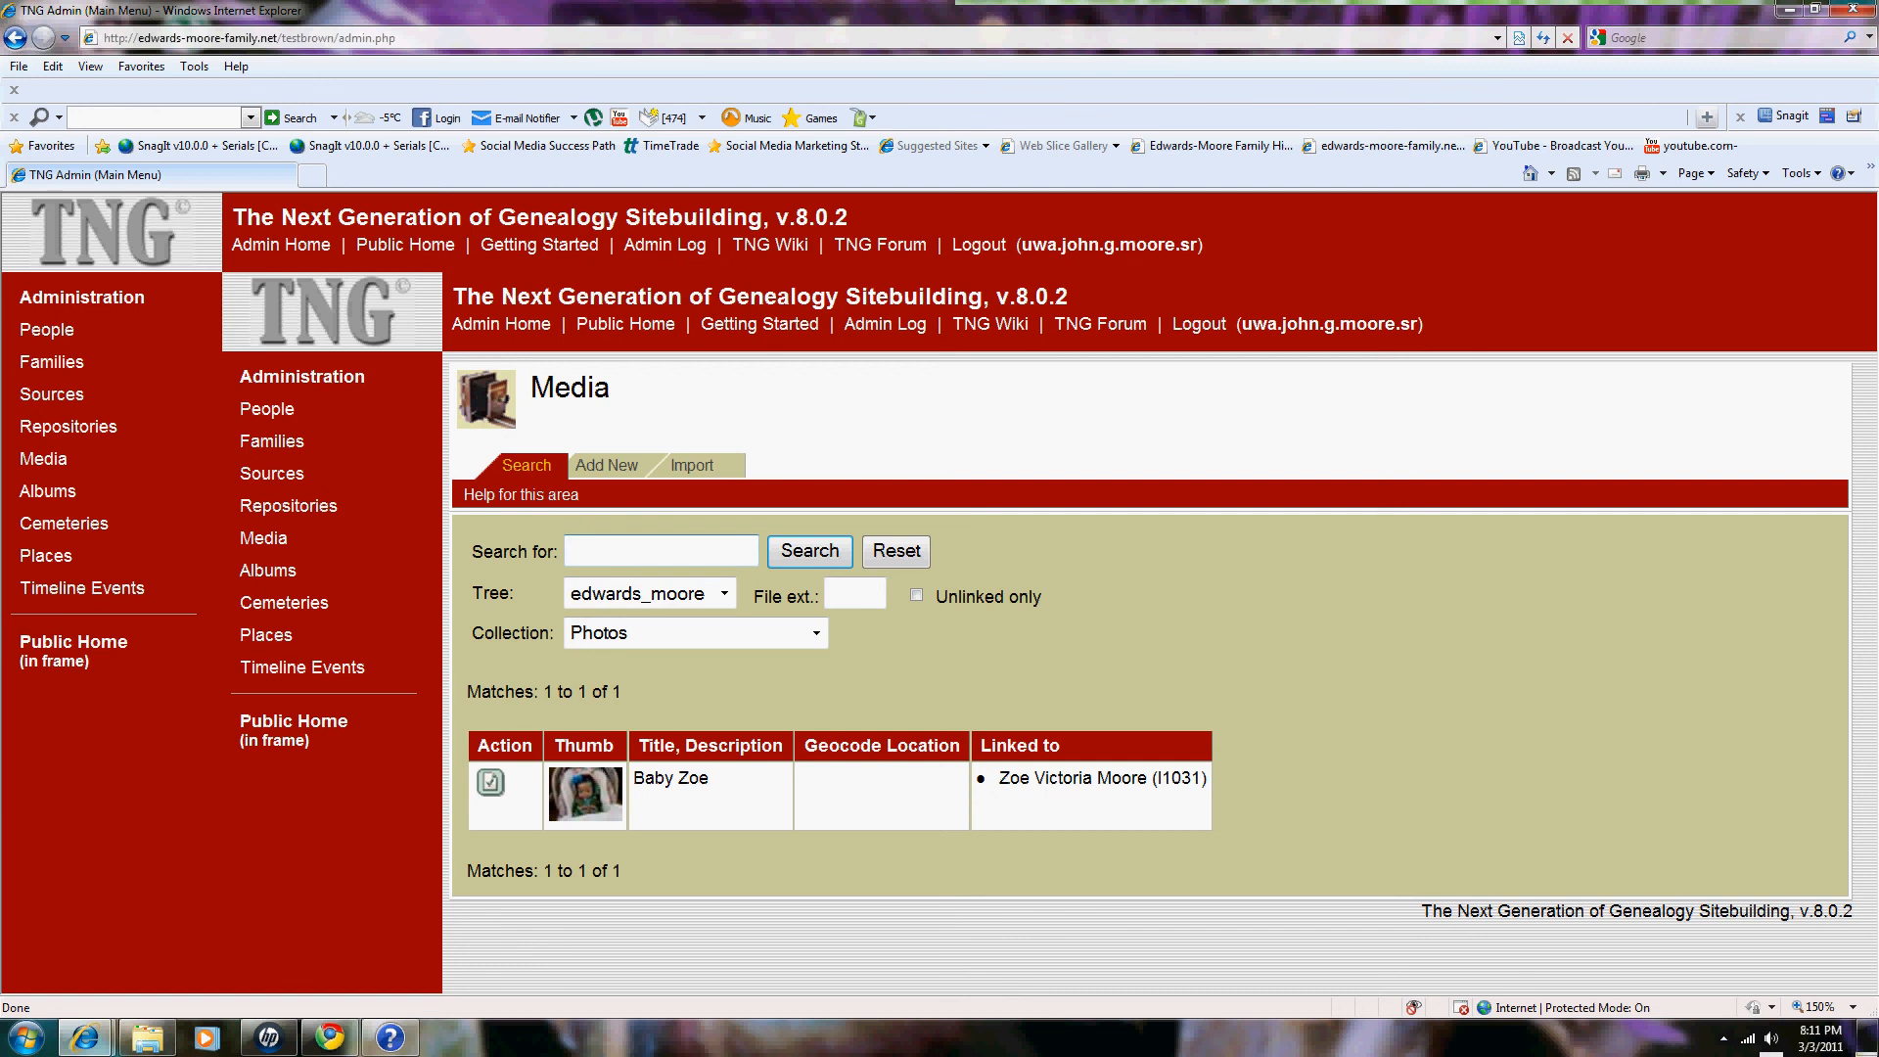
key(Return)
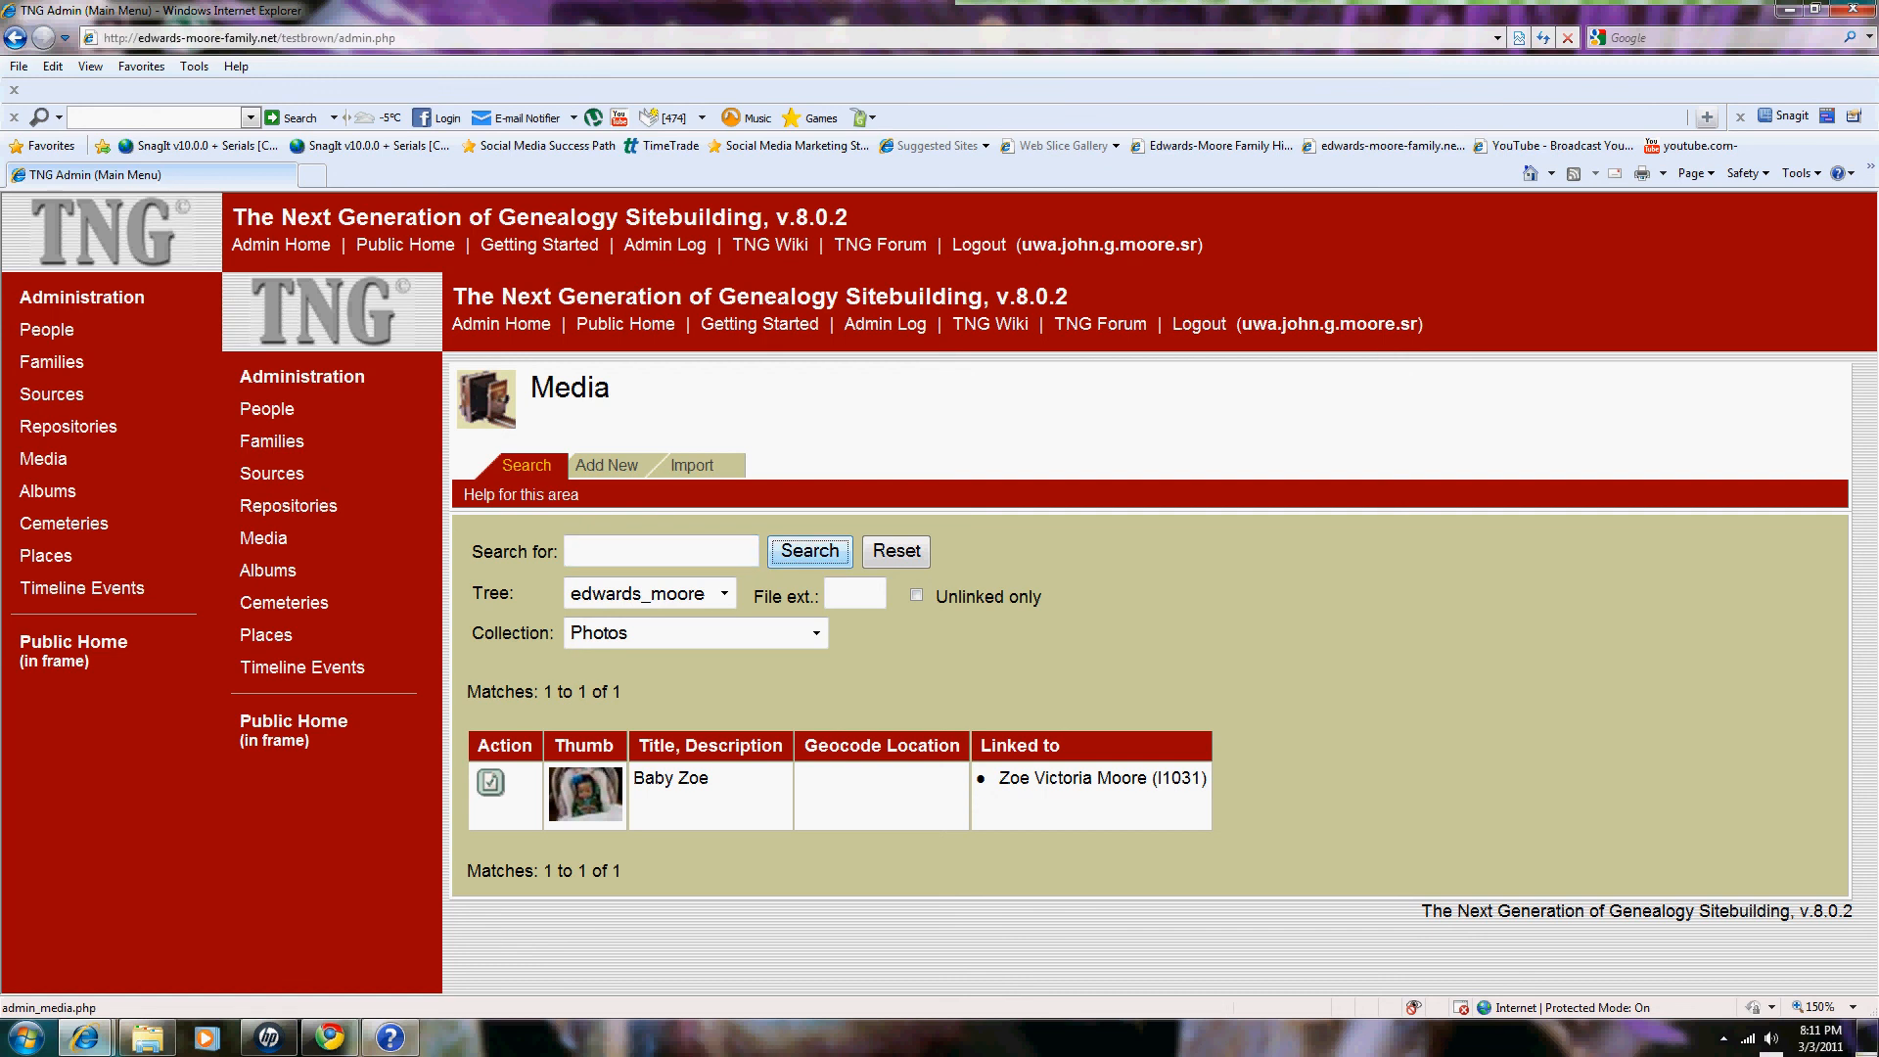
scroll(1151, 673, down, 5)
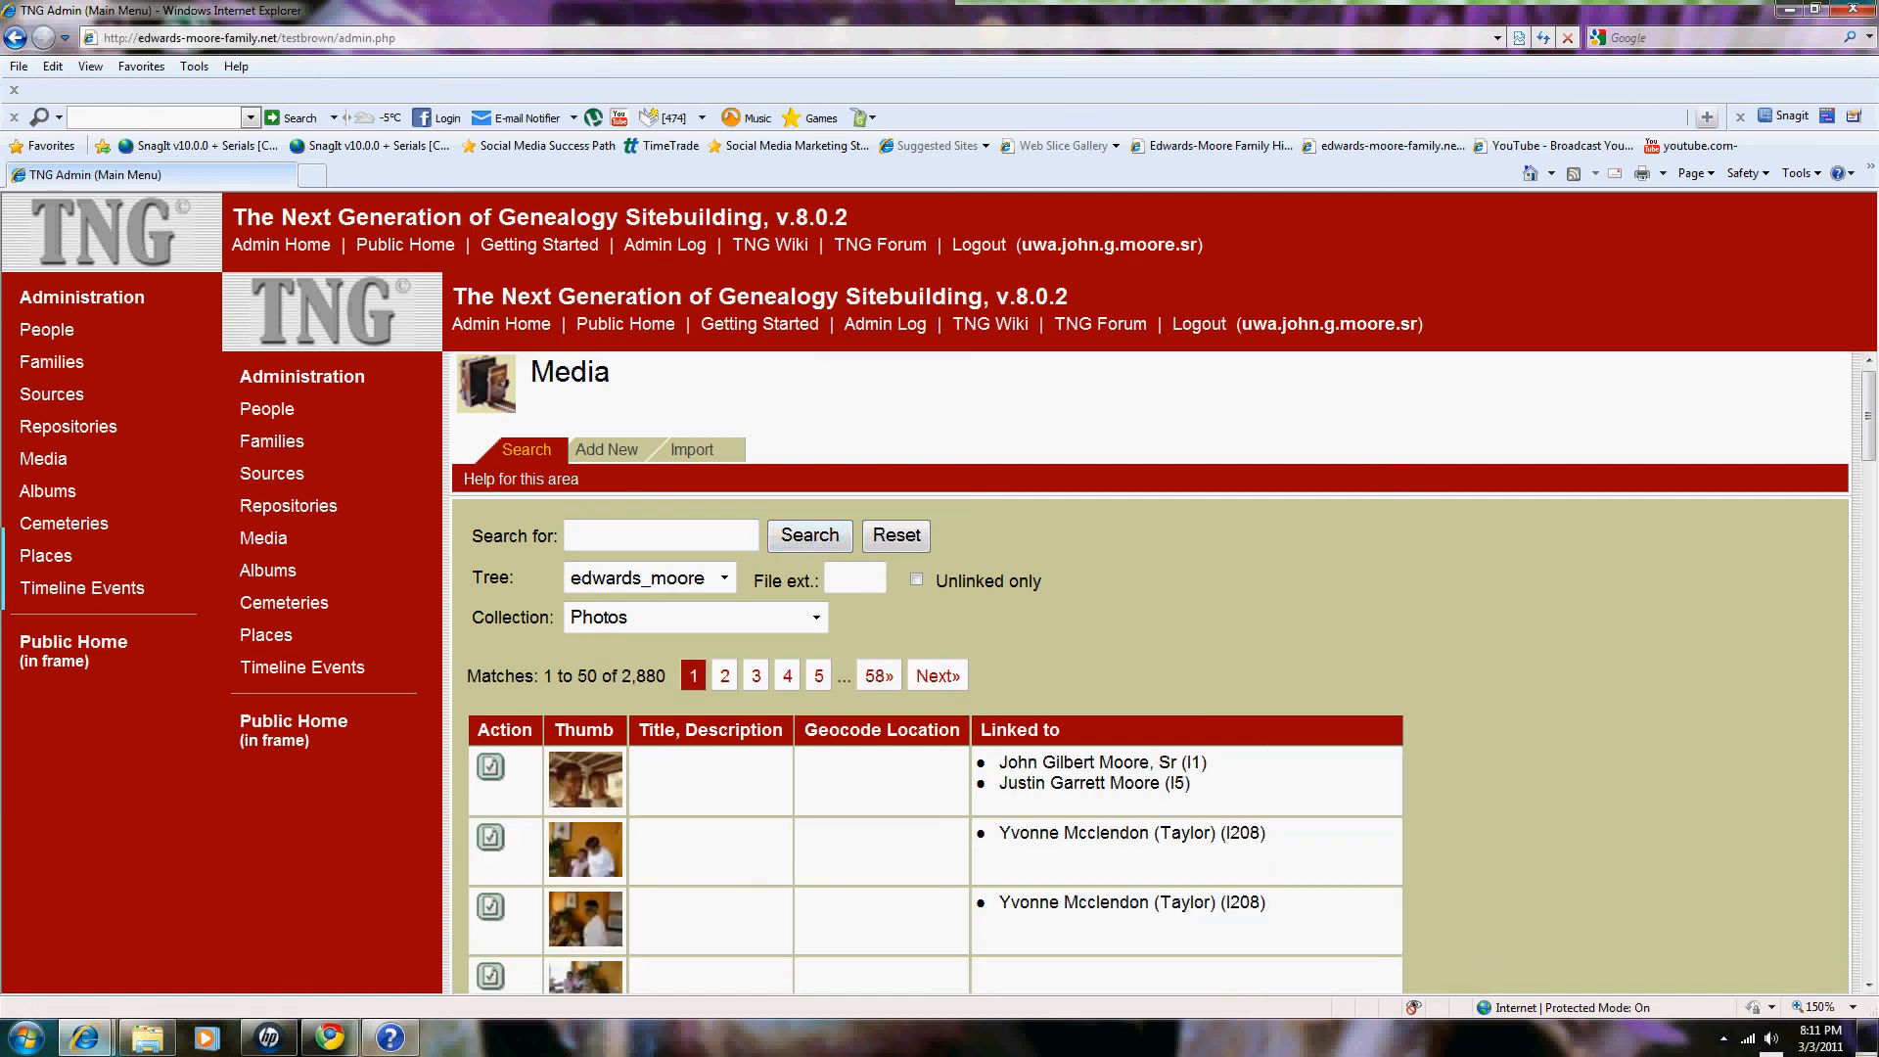
scroll(1151, 673, down, 5)
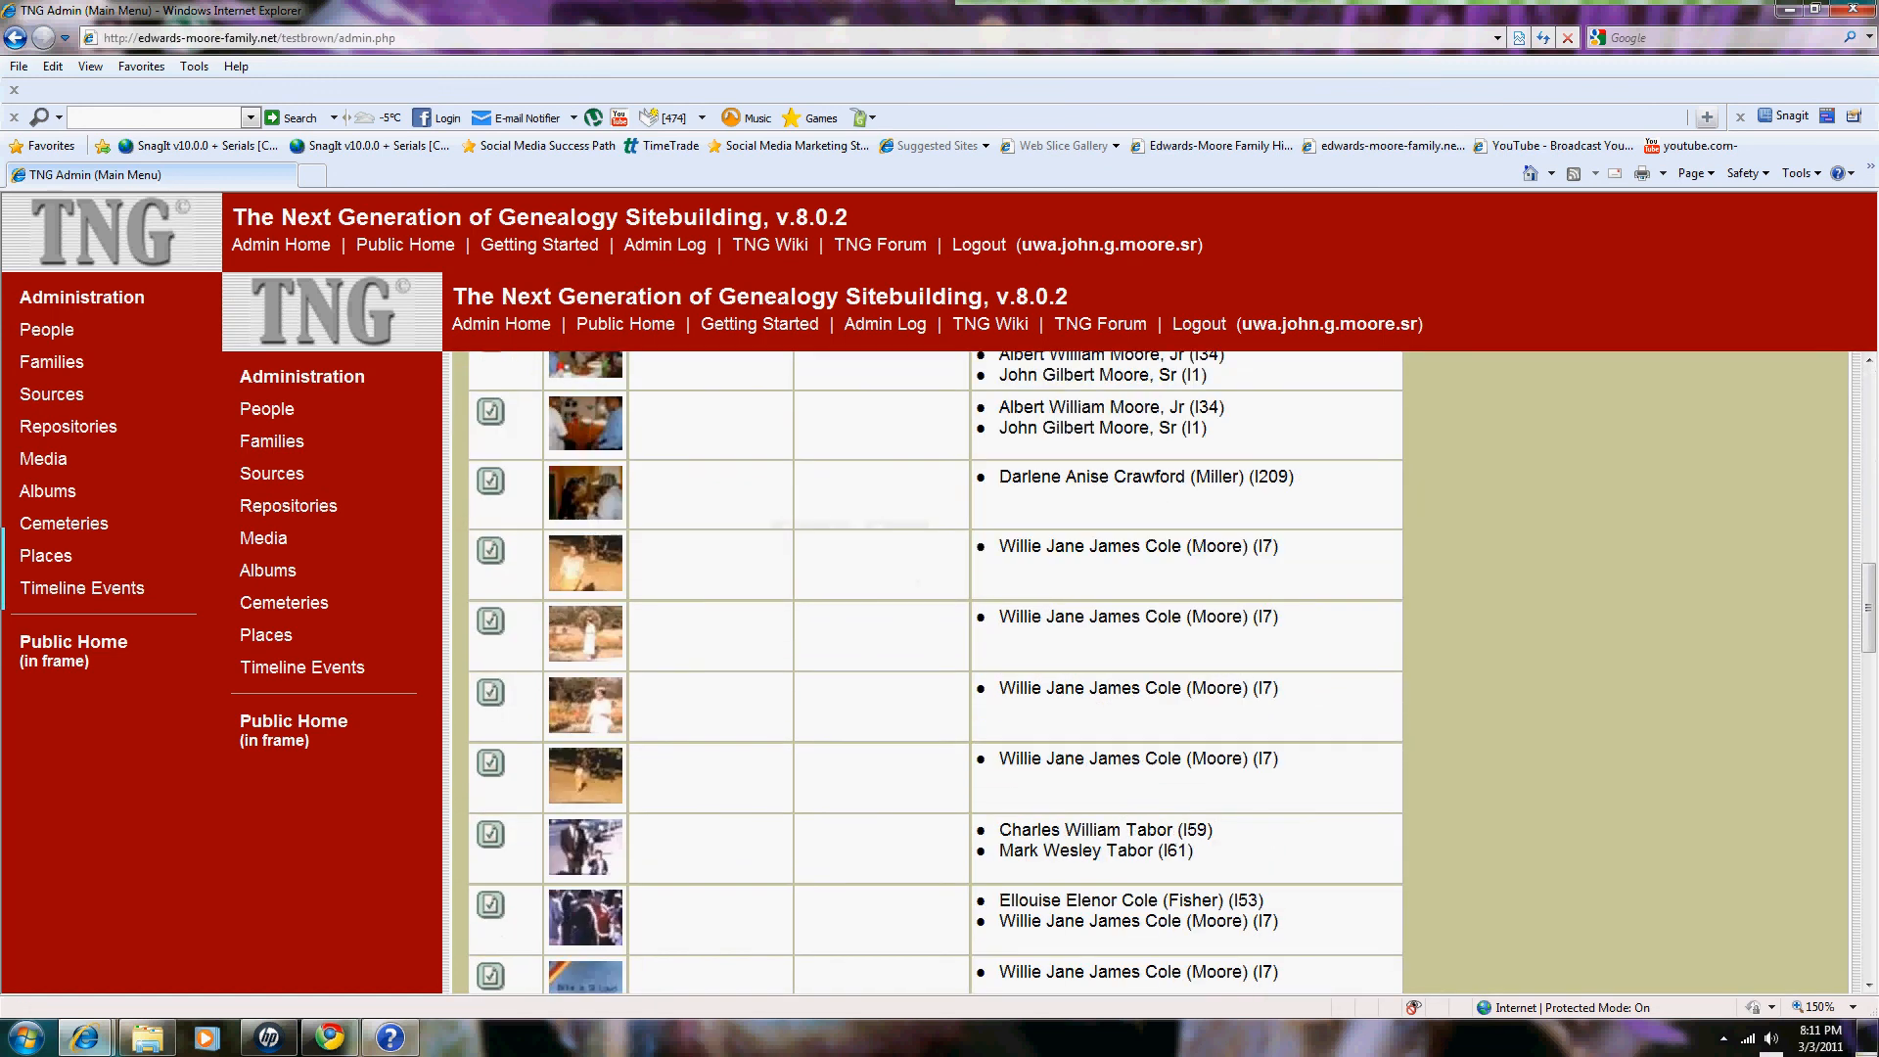
scroll(1151, 673, down, 5)
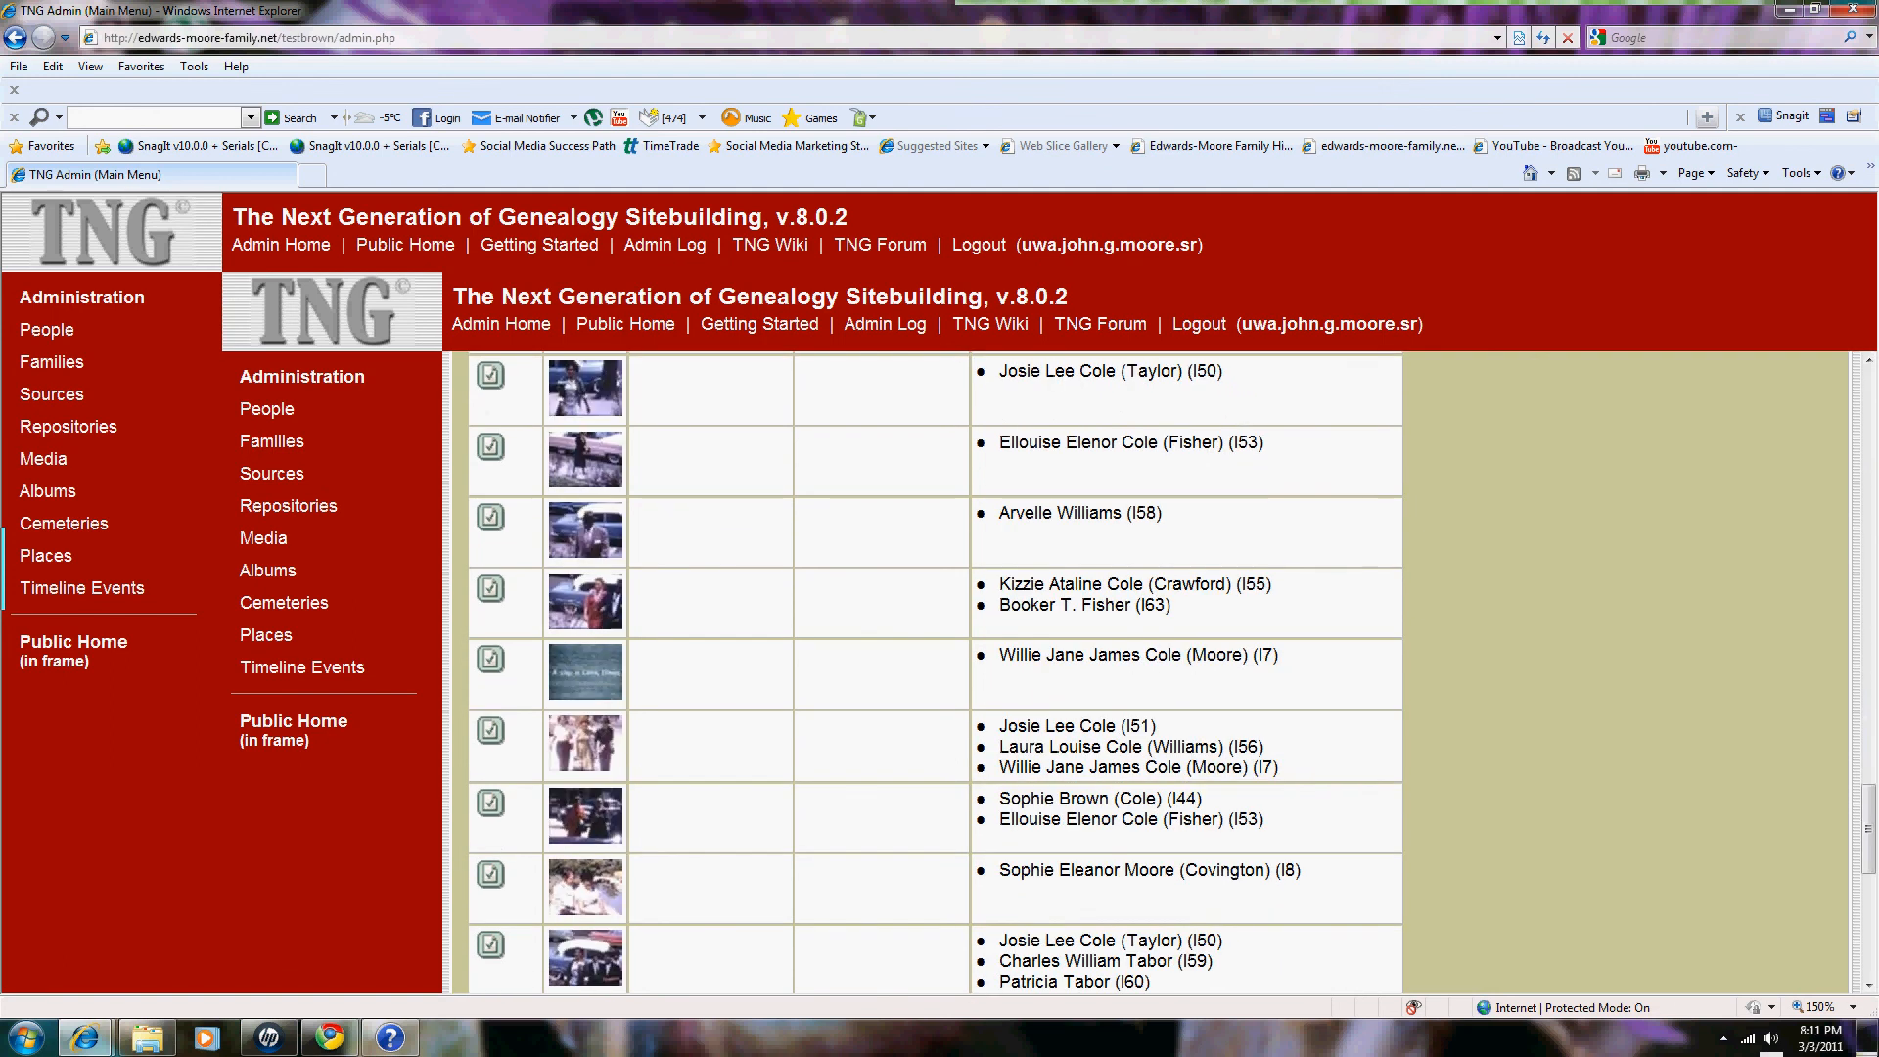
scroll(1150, 672, up, 5)
scroll(1151, 672, up, 10)
scroll(992, 836, up, 8)
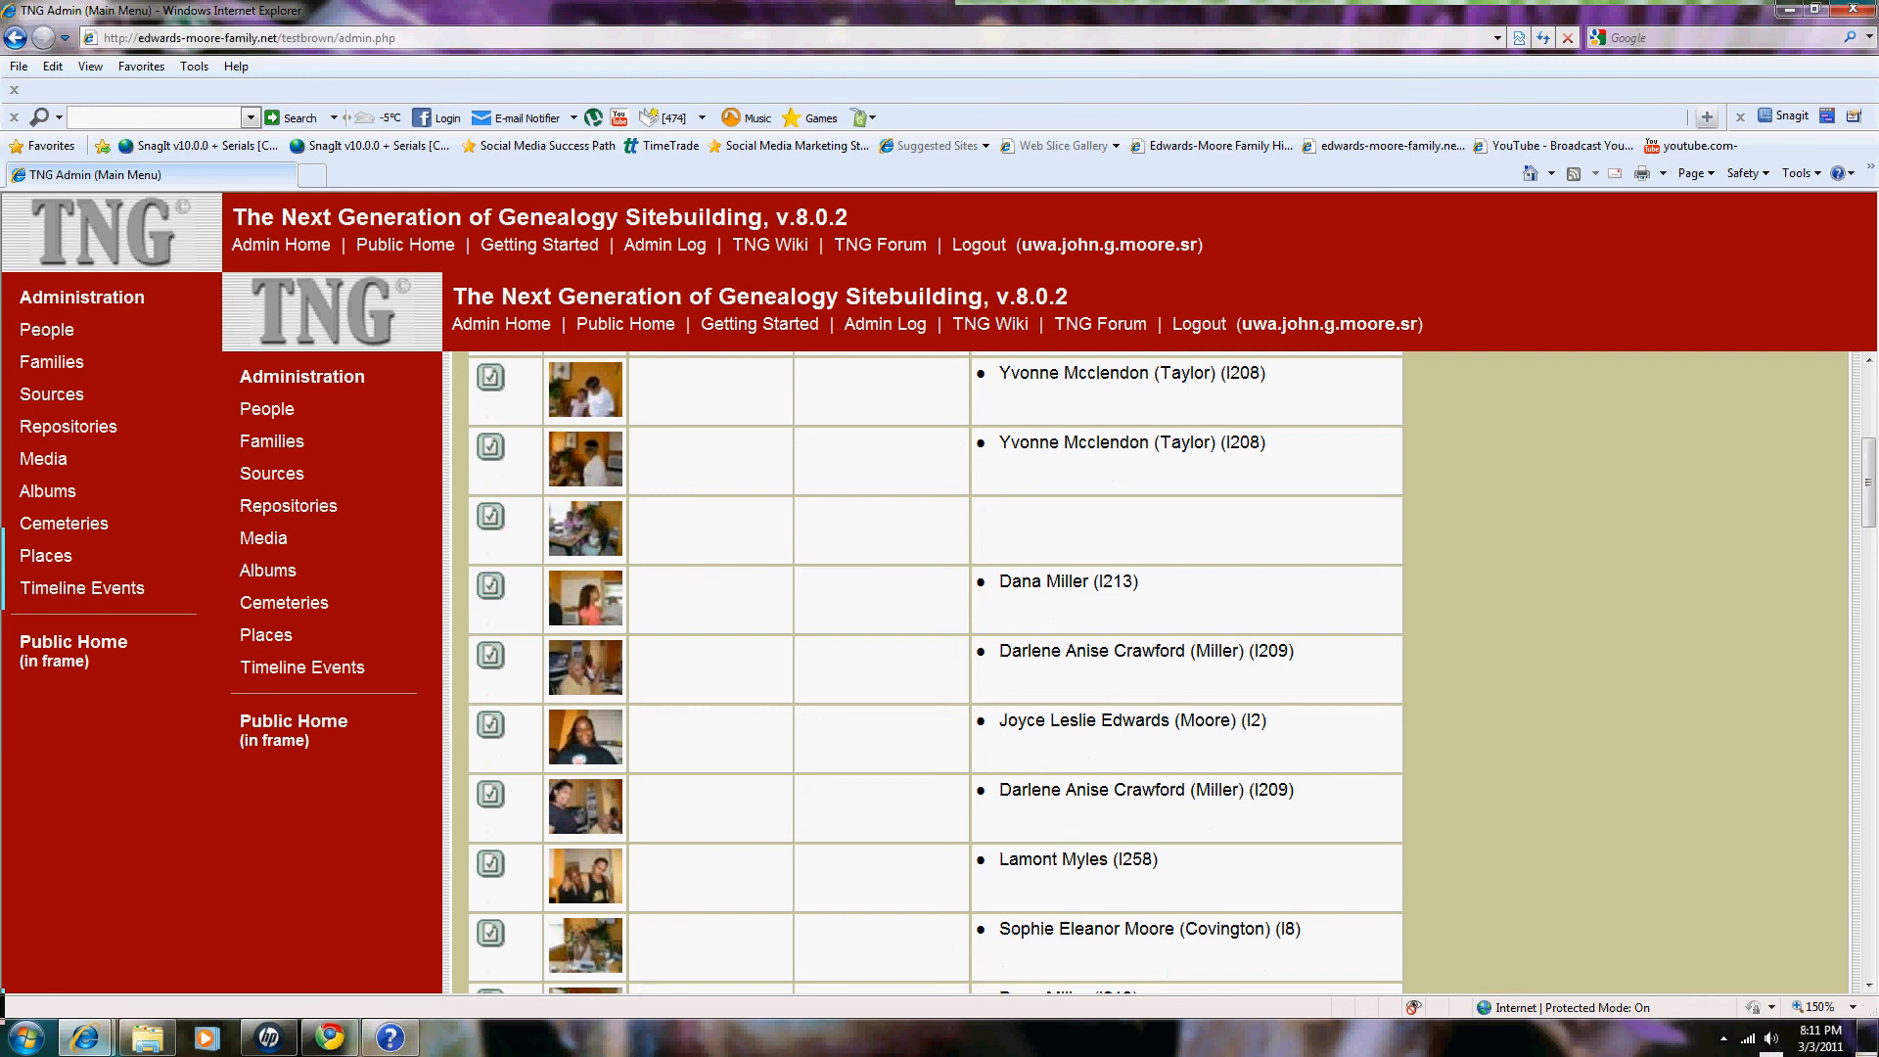
drag(1867, 483, 1867, 411)
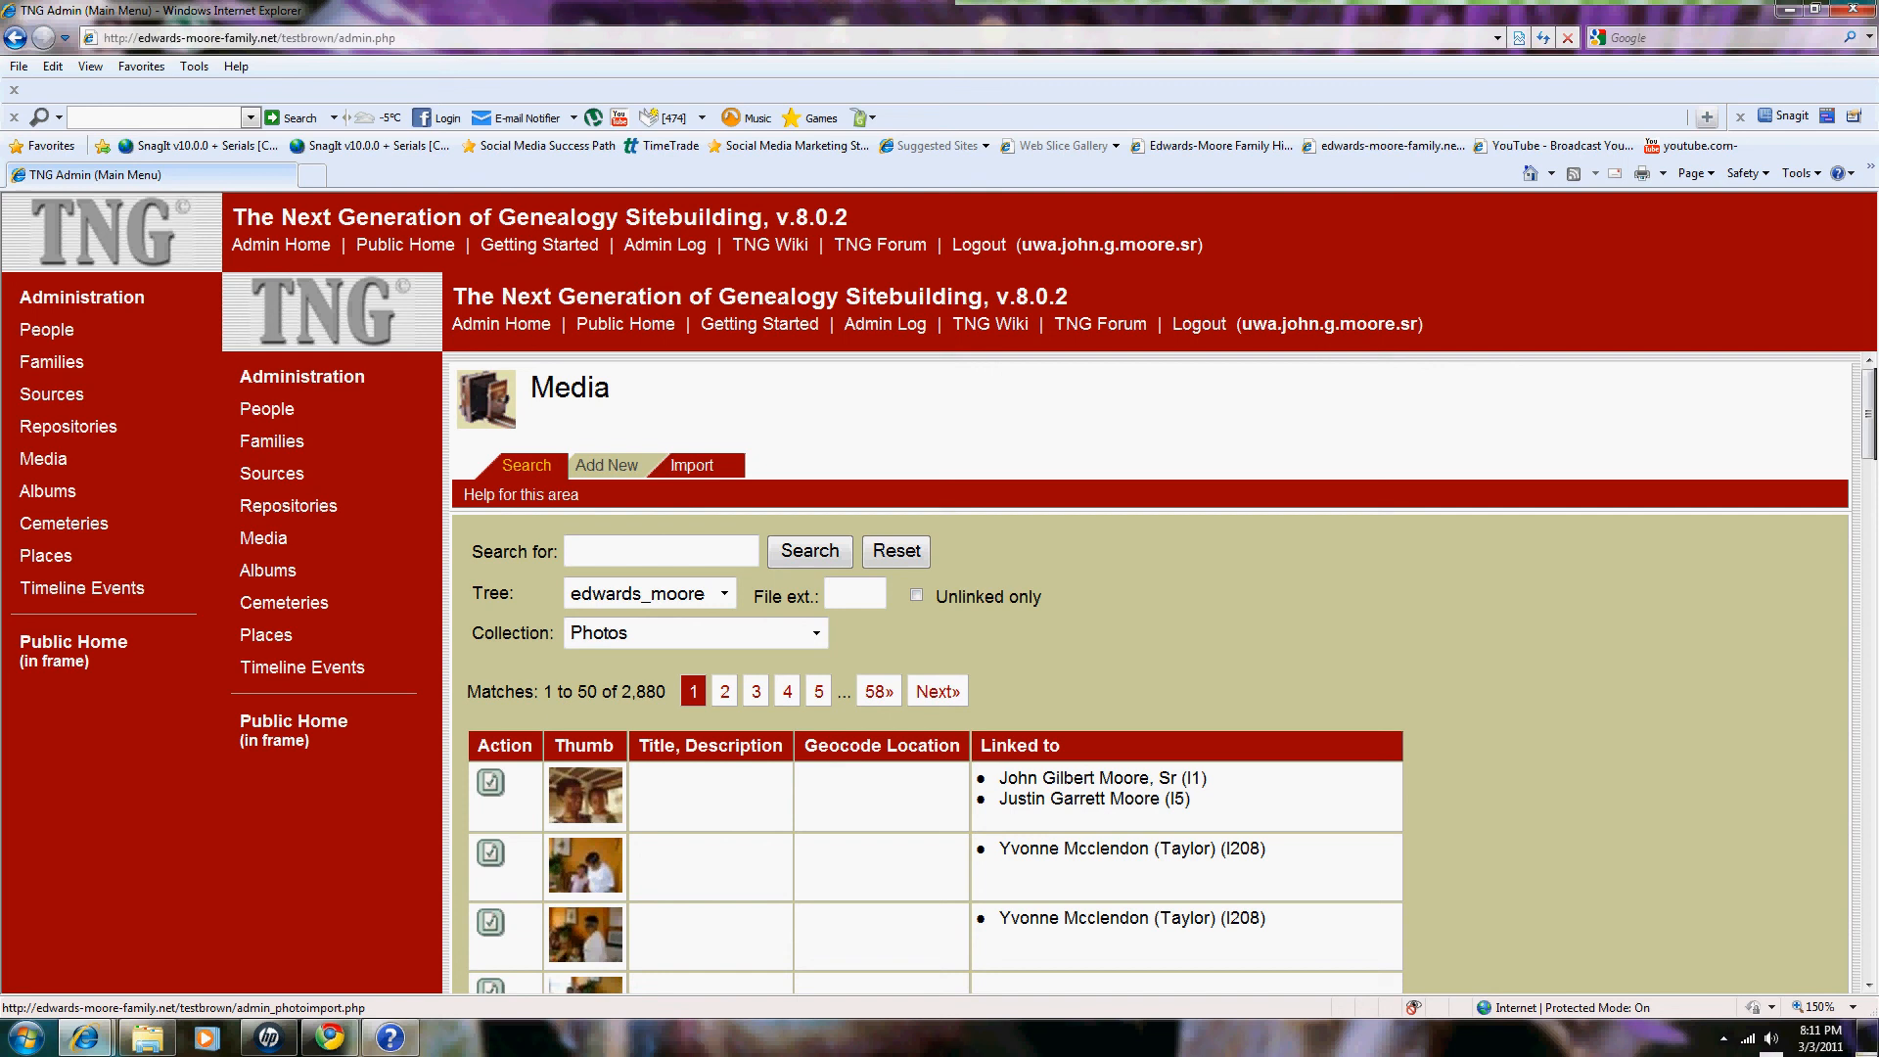
Step: Leave the media list via the Import tab and return to the admin main menu
click(692, 465)
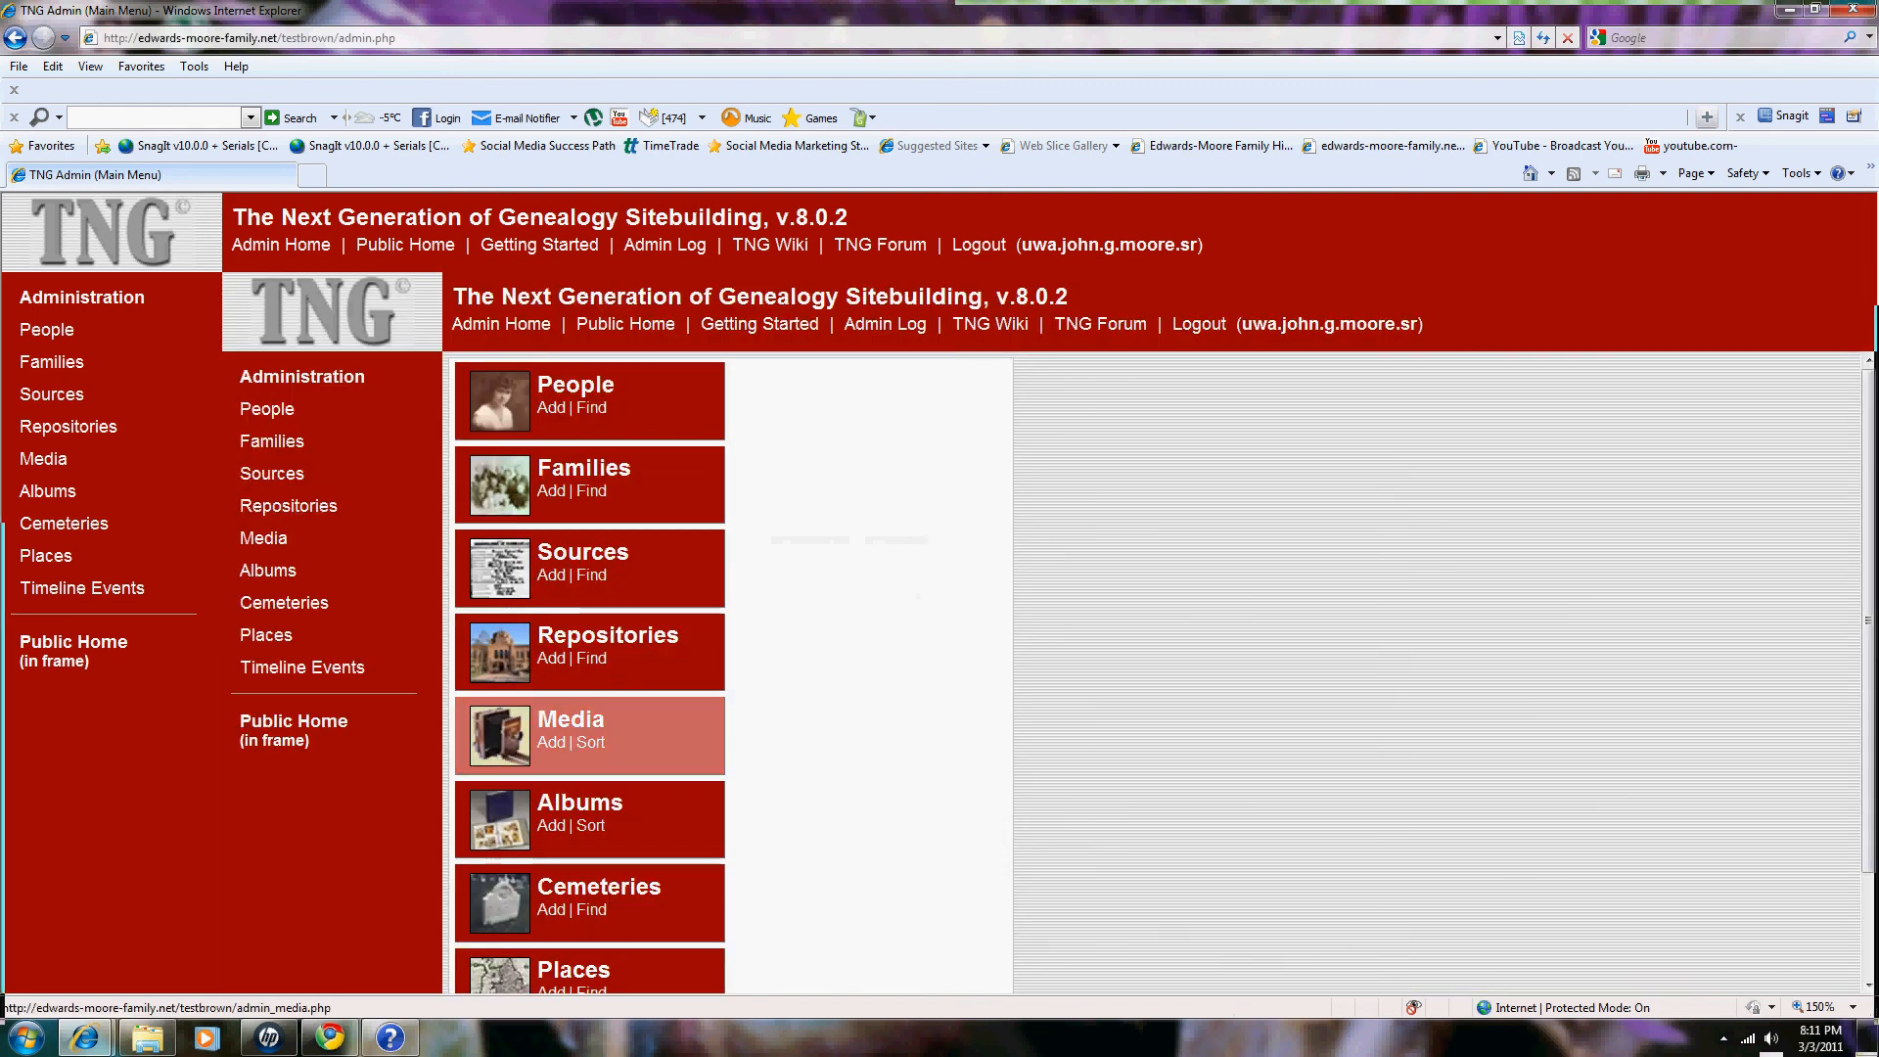
scroll(587, 676, down, 2)
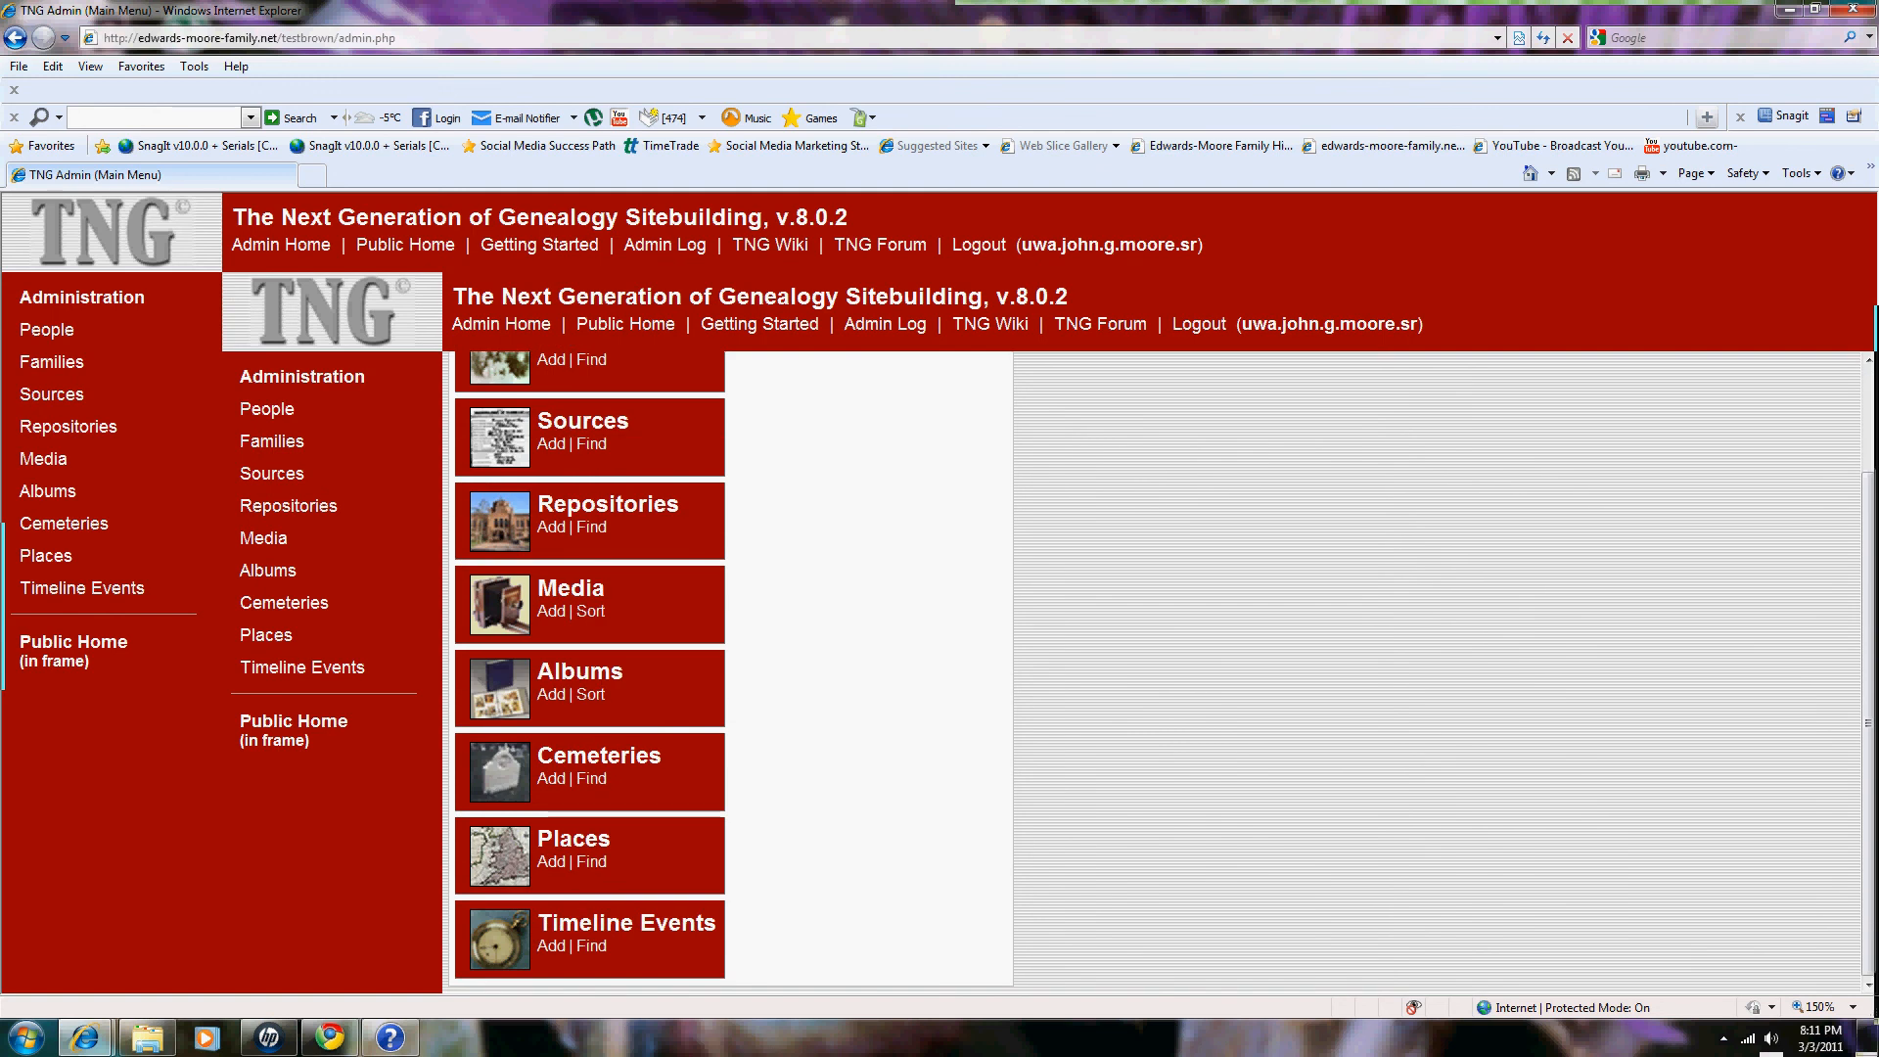